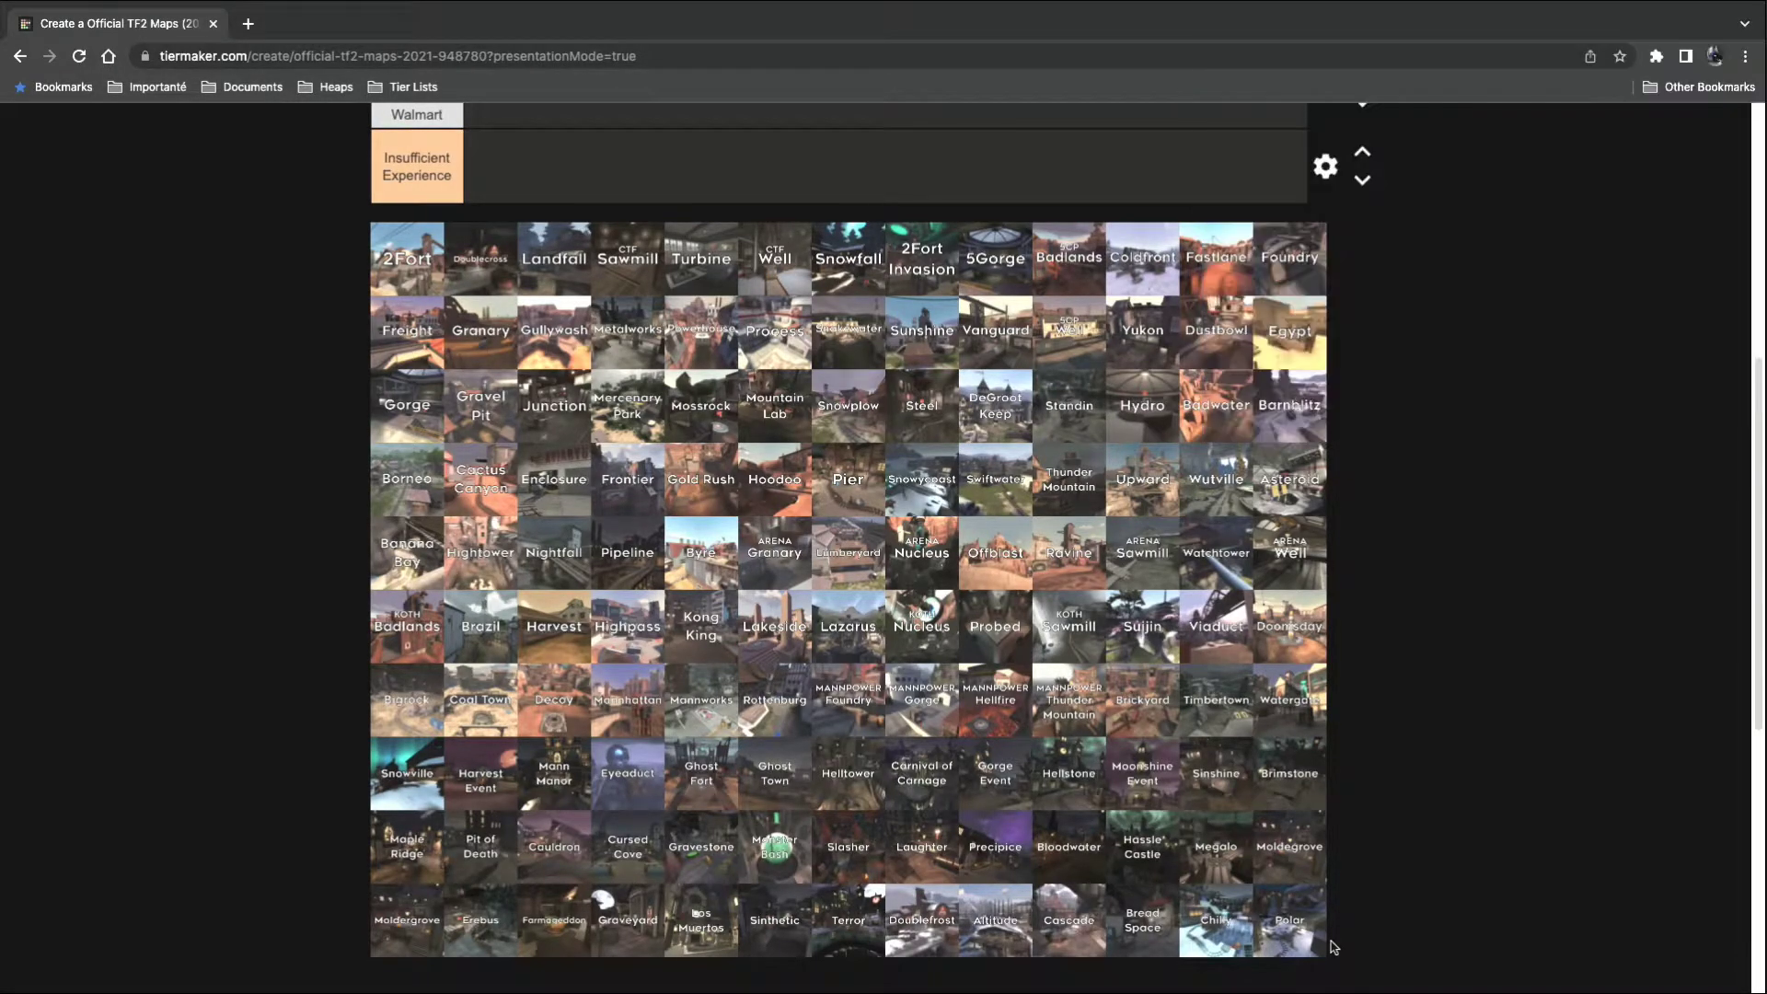
Rank Doublecross in D and put Sawmill and Turbine in Bottom of the bin.
scroll(483, 803, "up", 6)
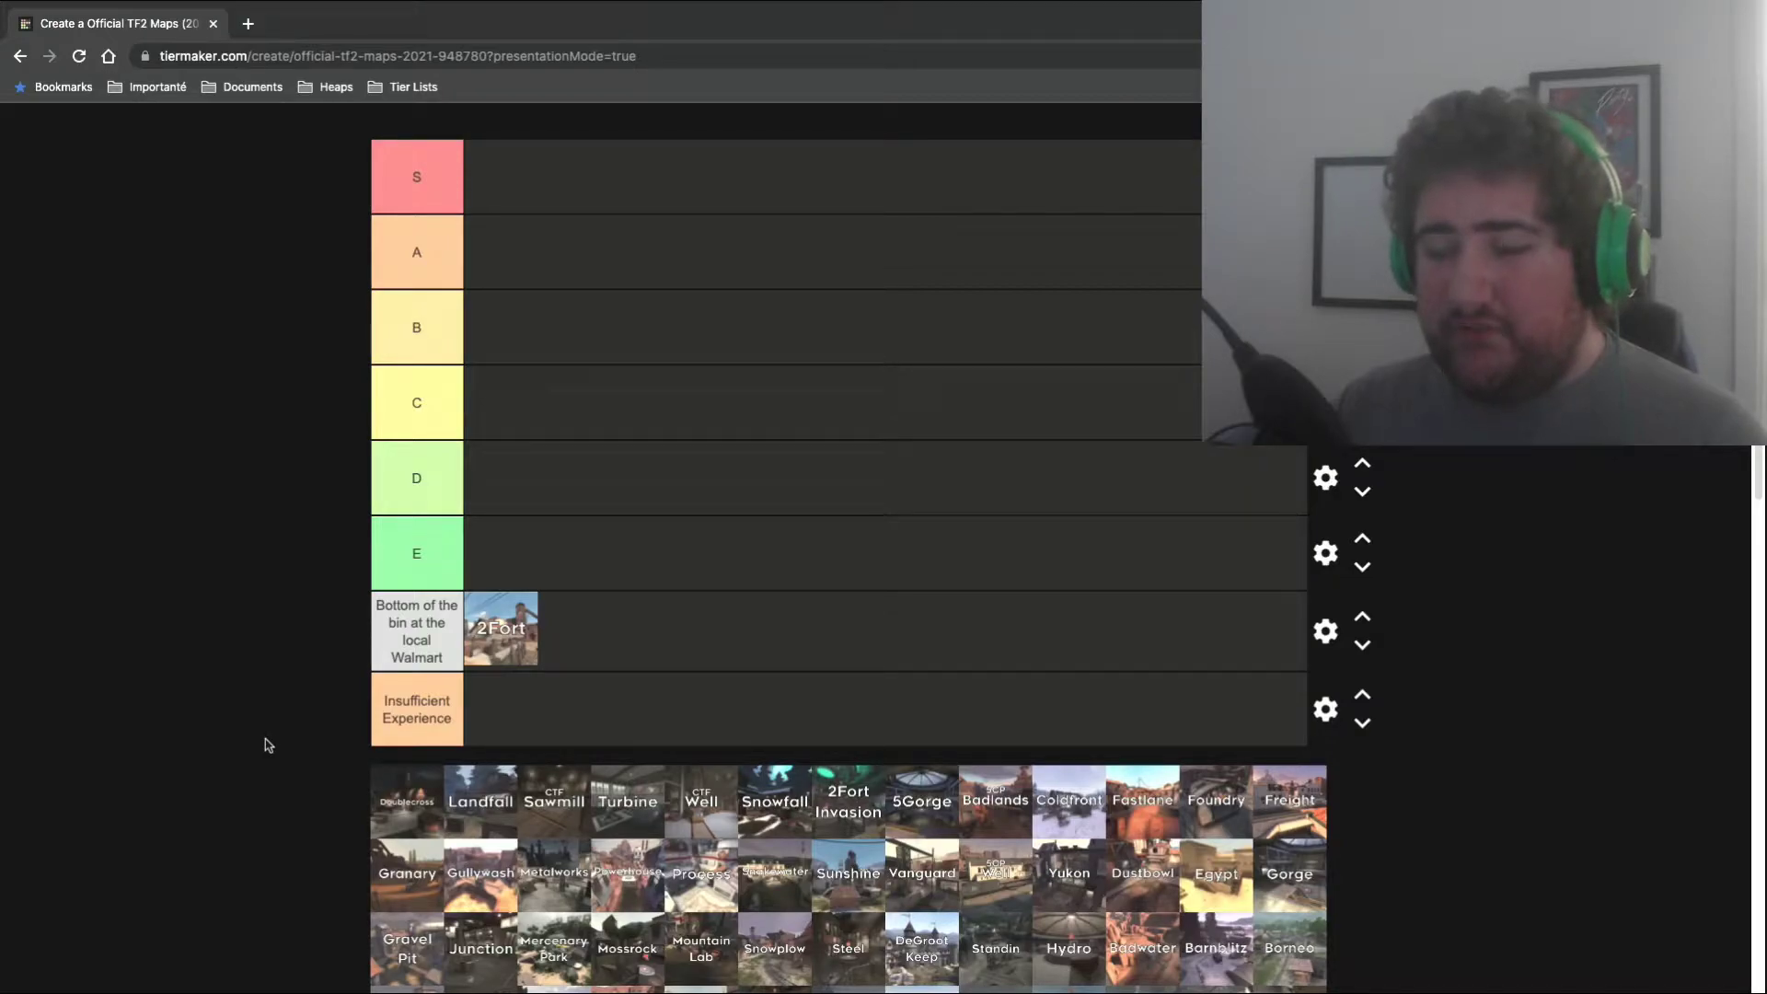
left_click_drag(407, 801, 512, 493)
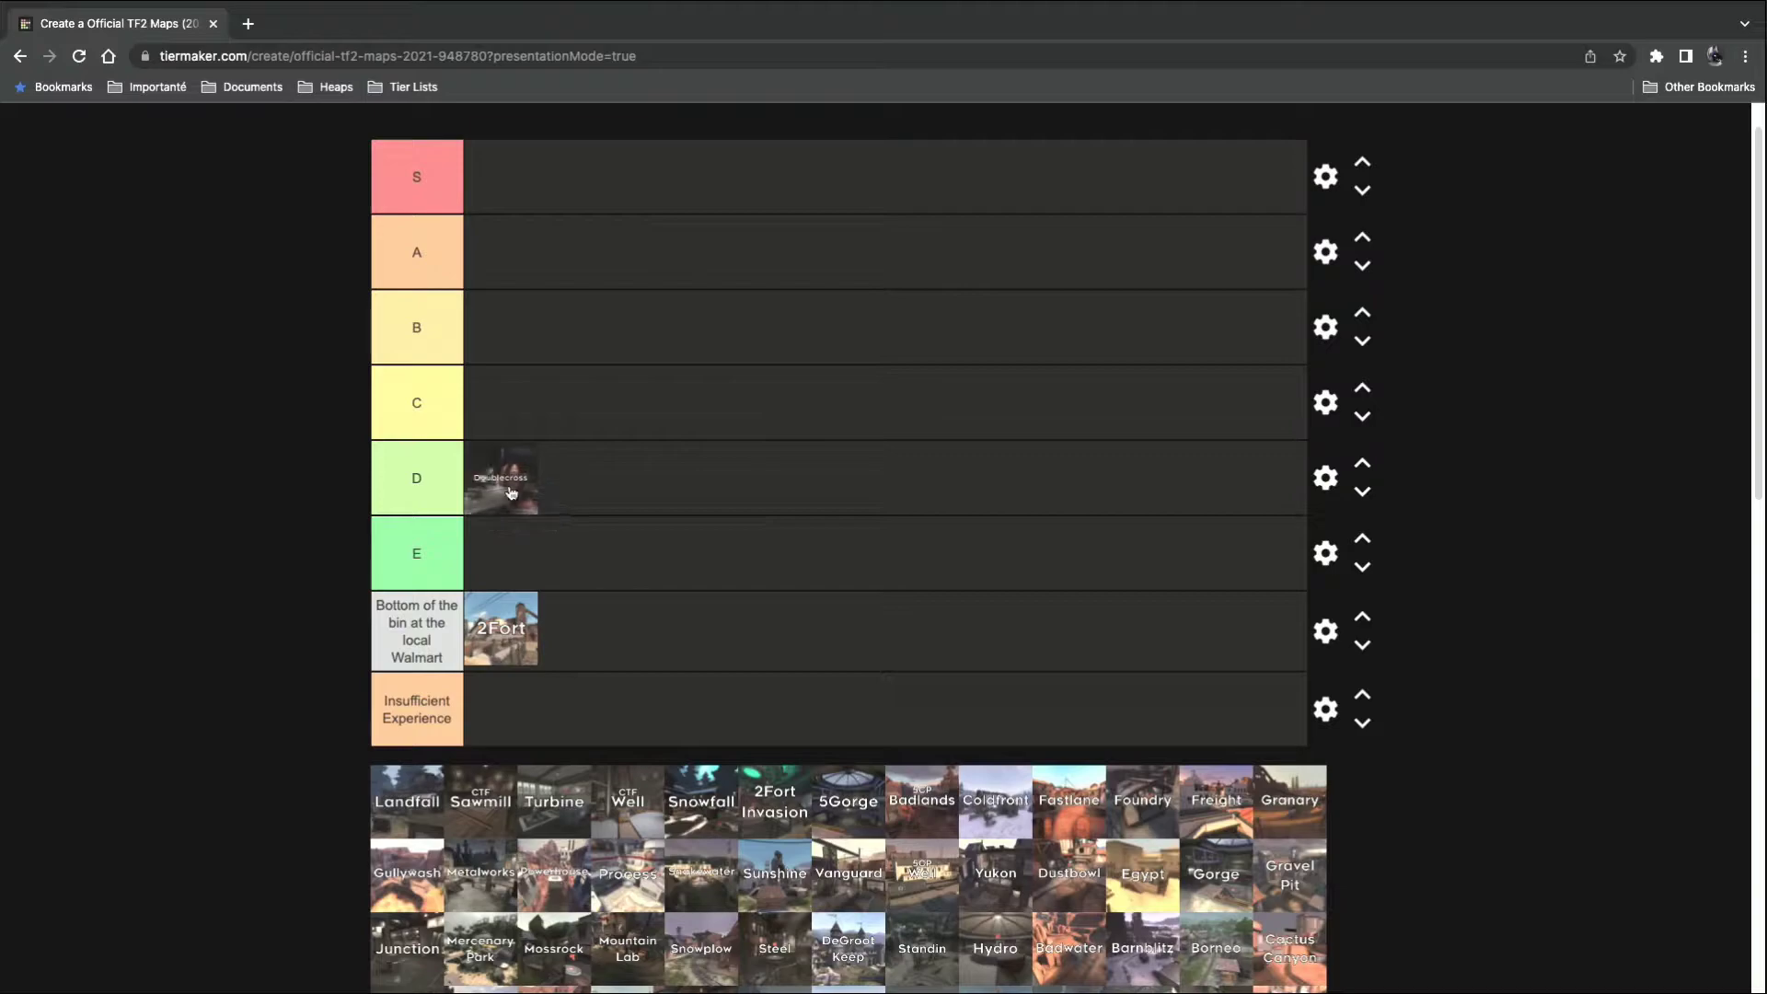
scroll(552, 644, "down", 1)
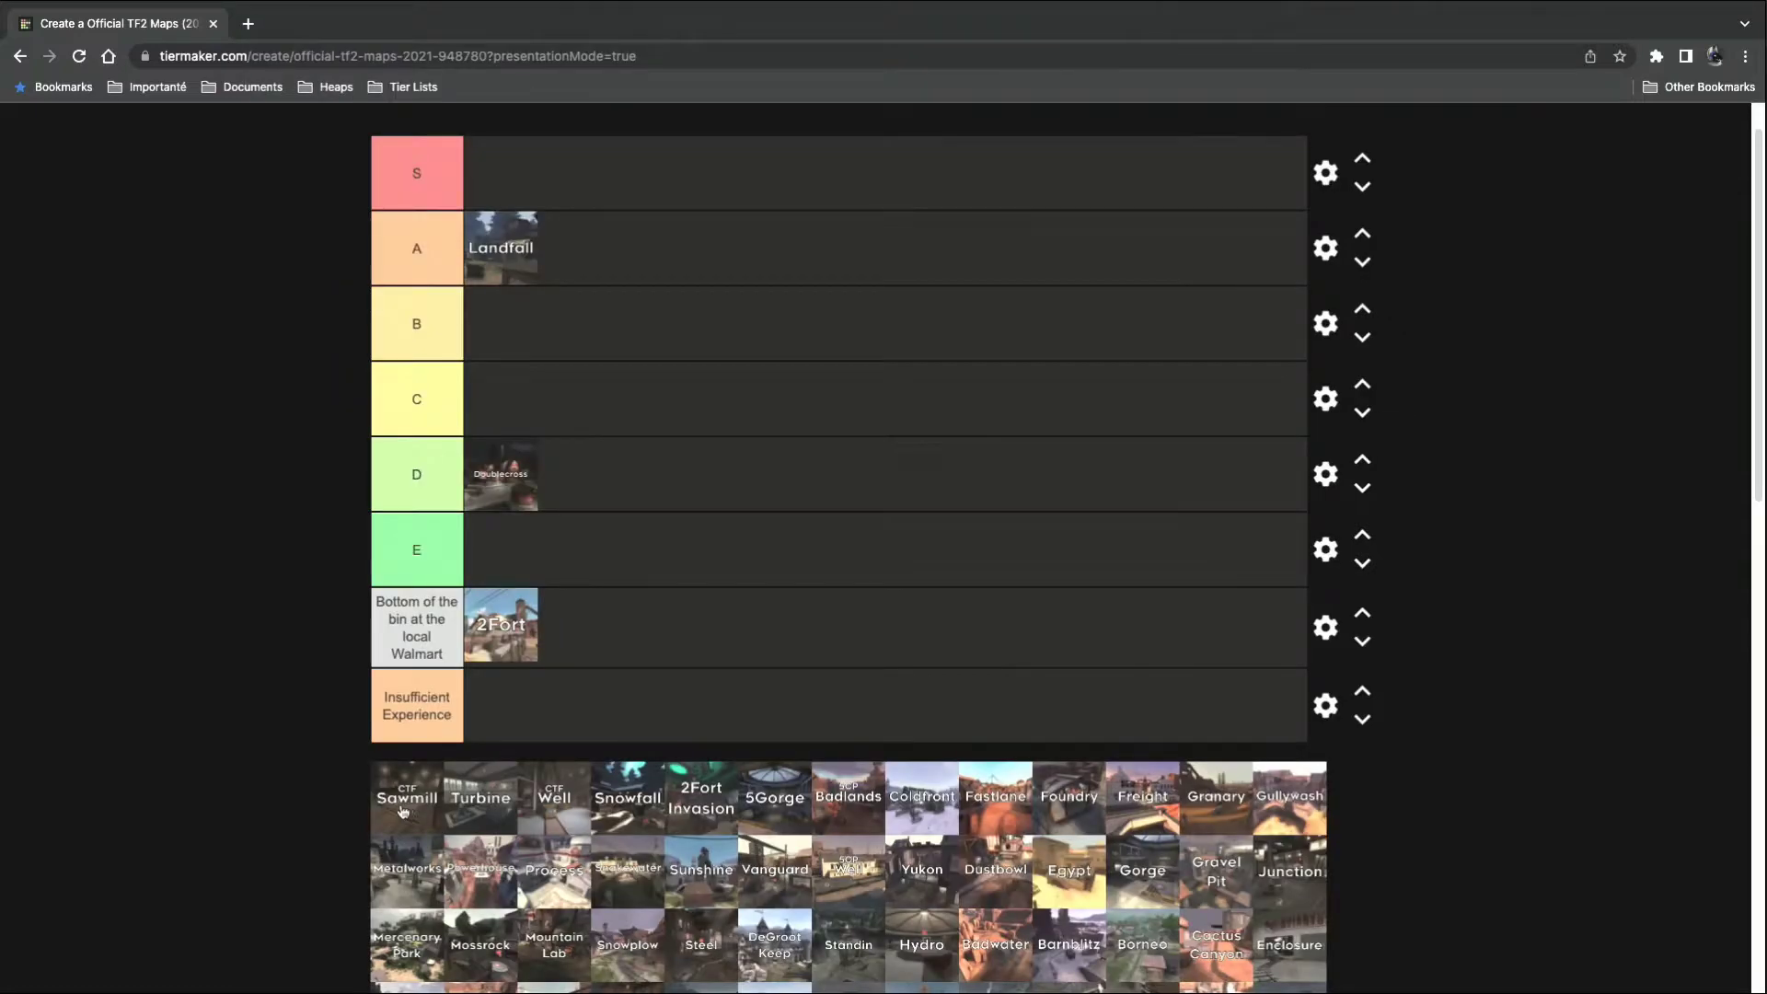
left_click_drag(402, 810, 590, 626)
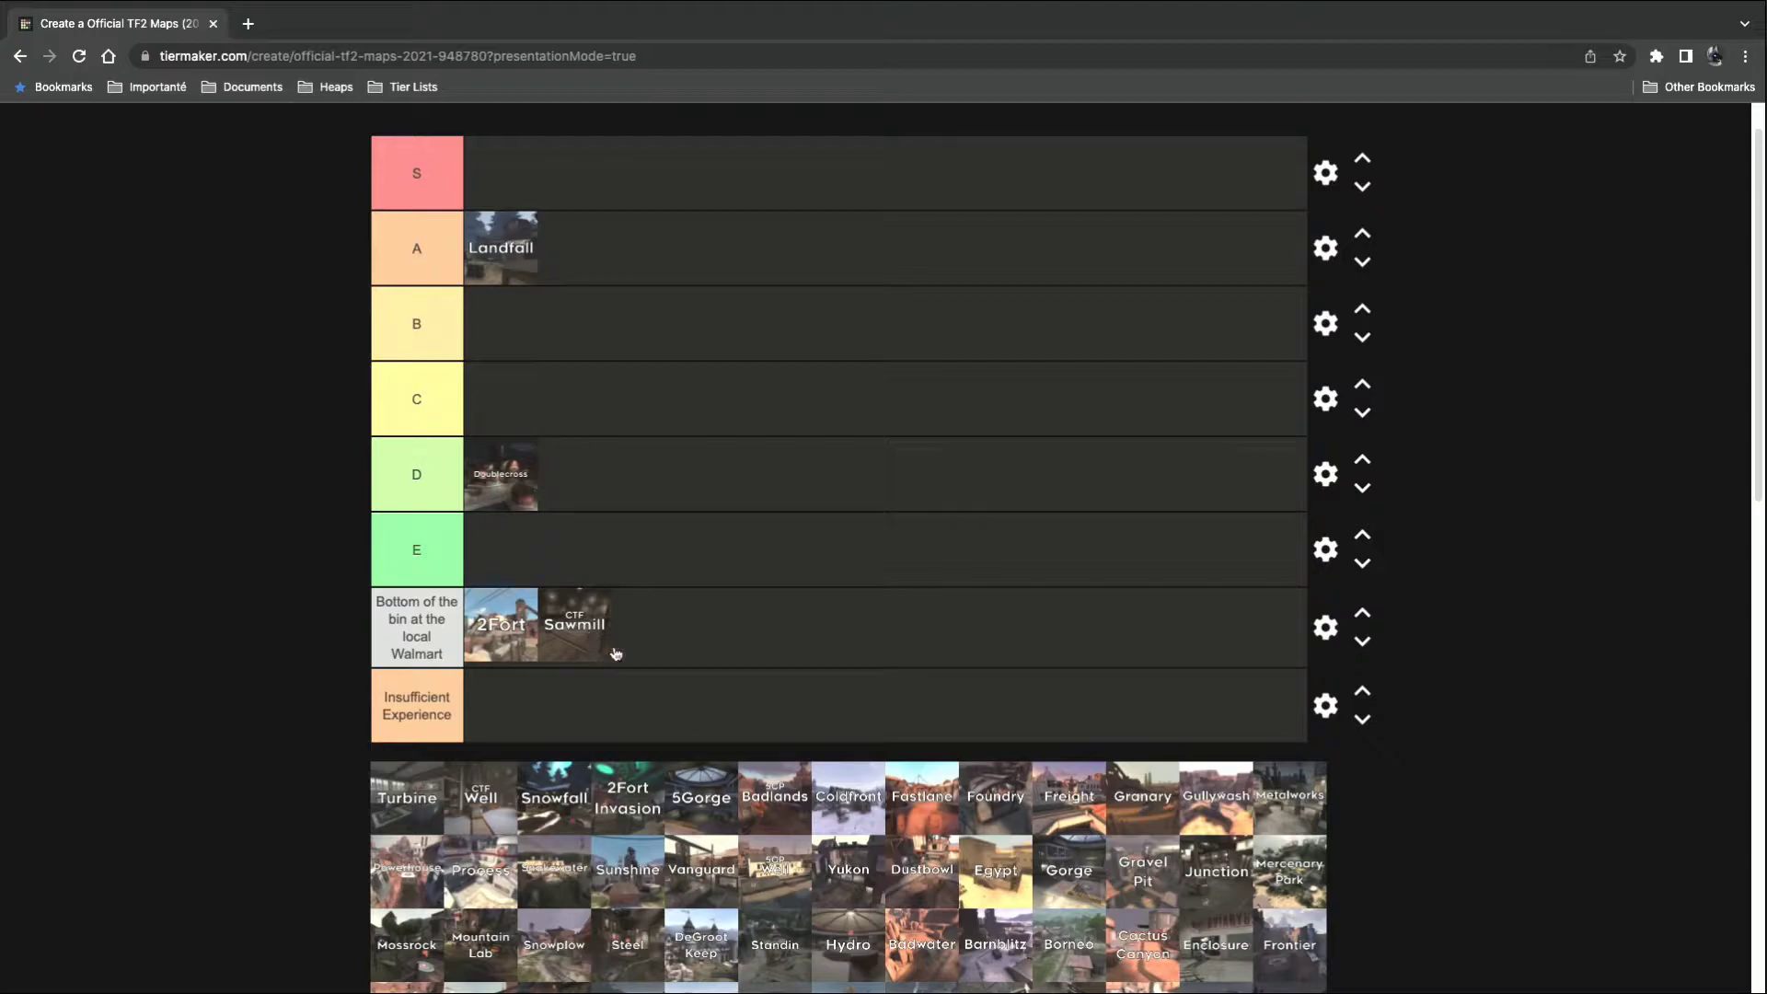
scroll(440, 779, "down", 1)
left_click_drag(409, 783, 670, 619)
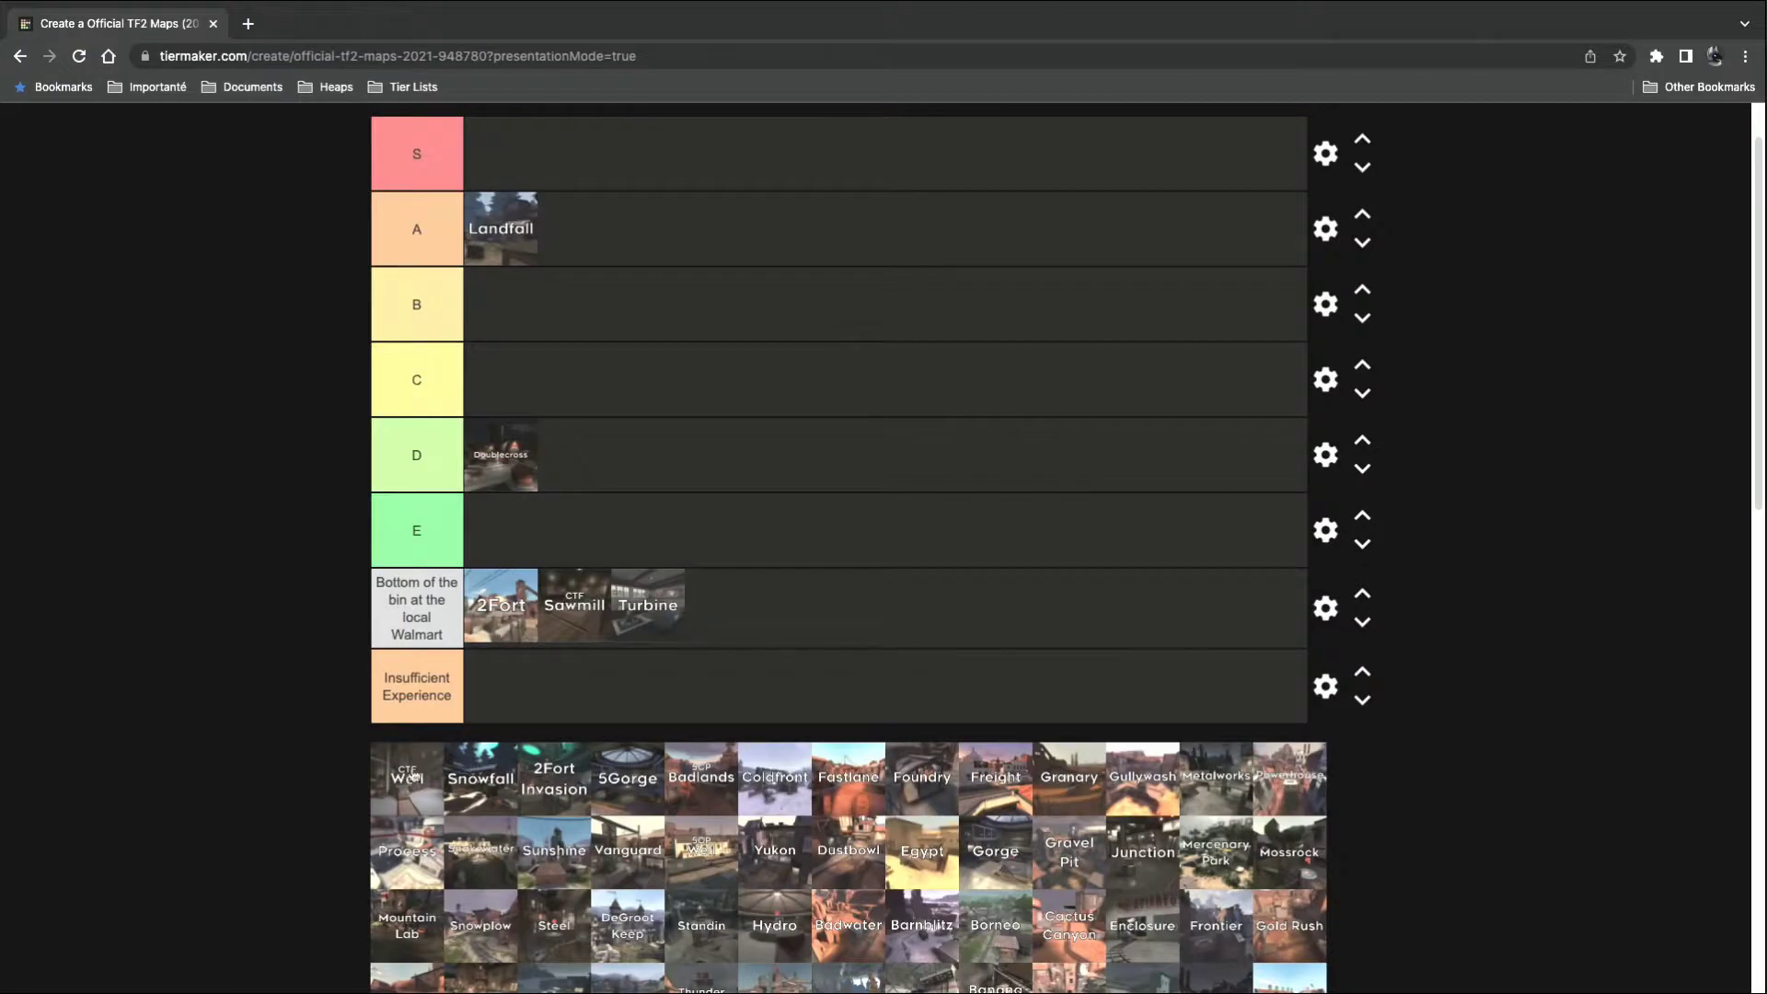
Move Well into E, place Landfall in A, and add 2Fort Invasion after Turbine.
left_click_drag(413, 775, 593, 455)
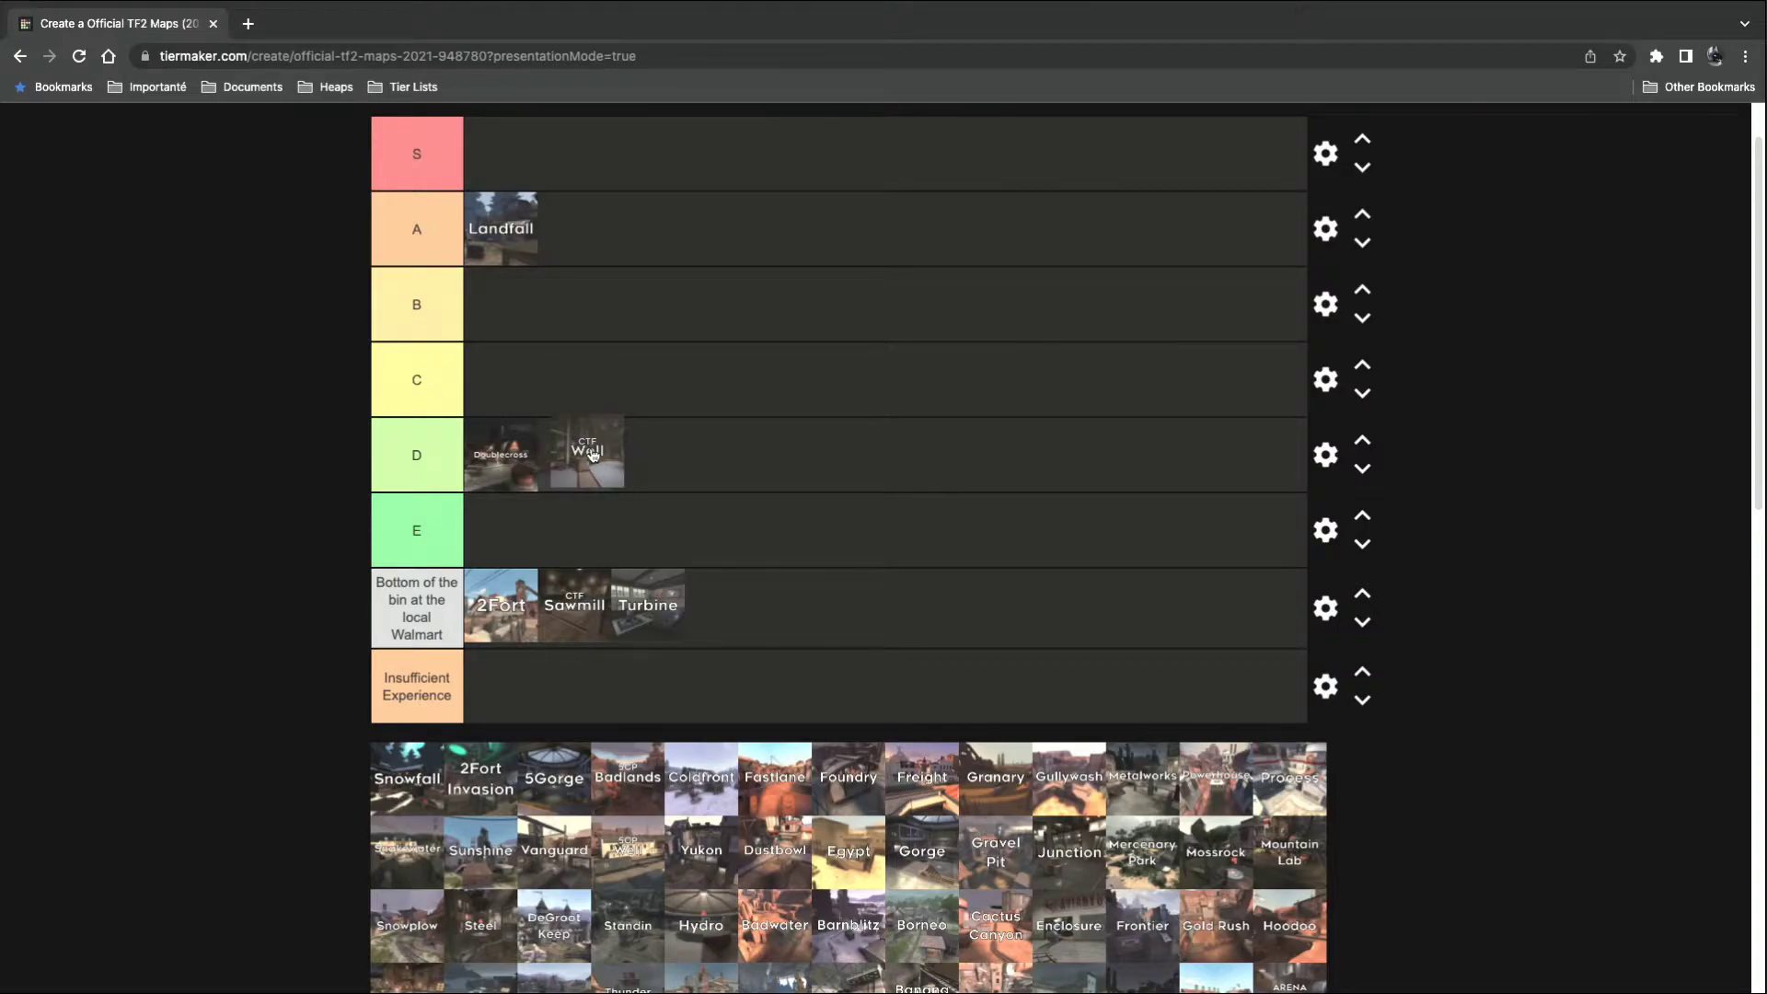
left_click_drag(594, 455, 572, 523)
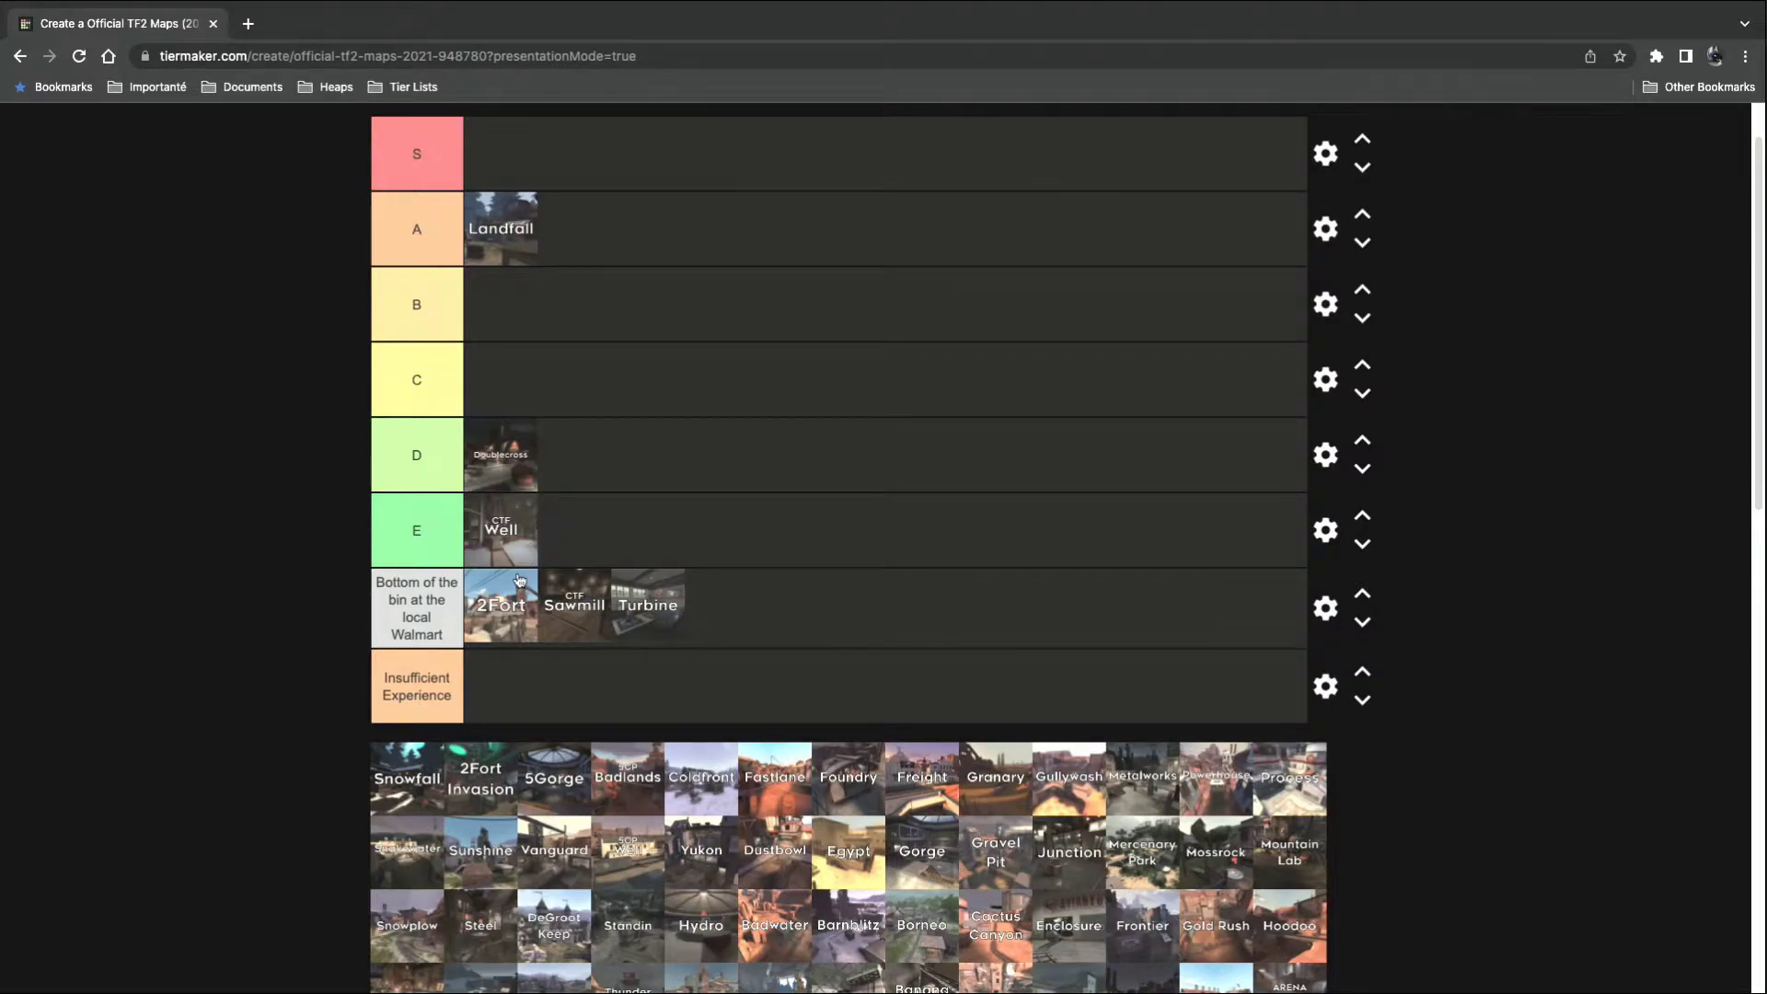
scroll(520, 580, "down", 2)
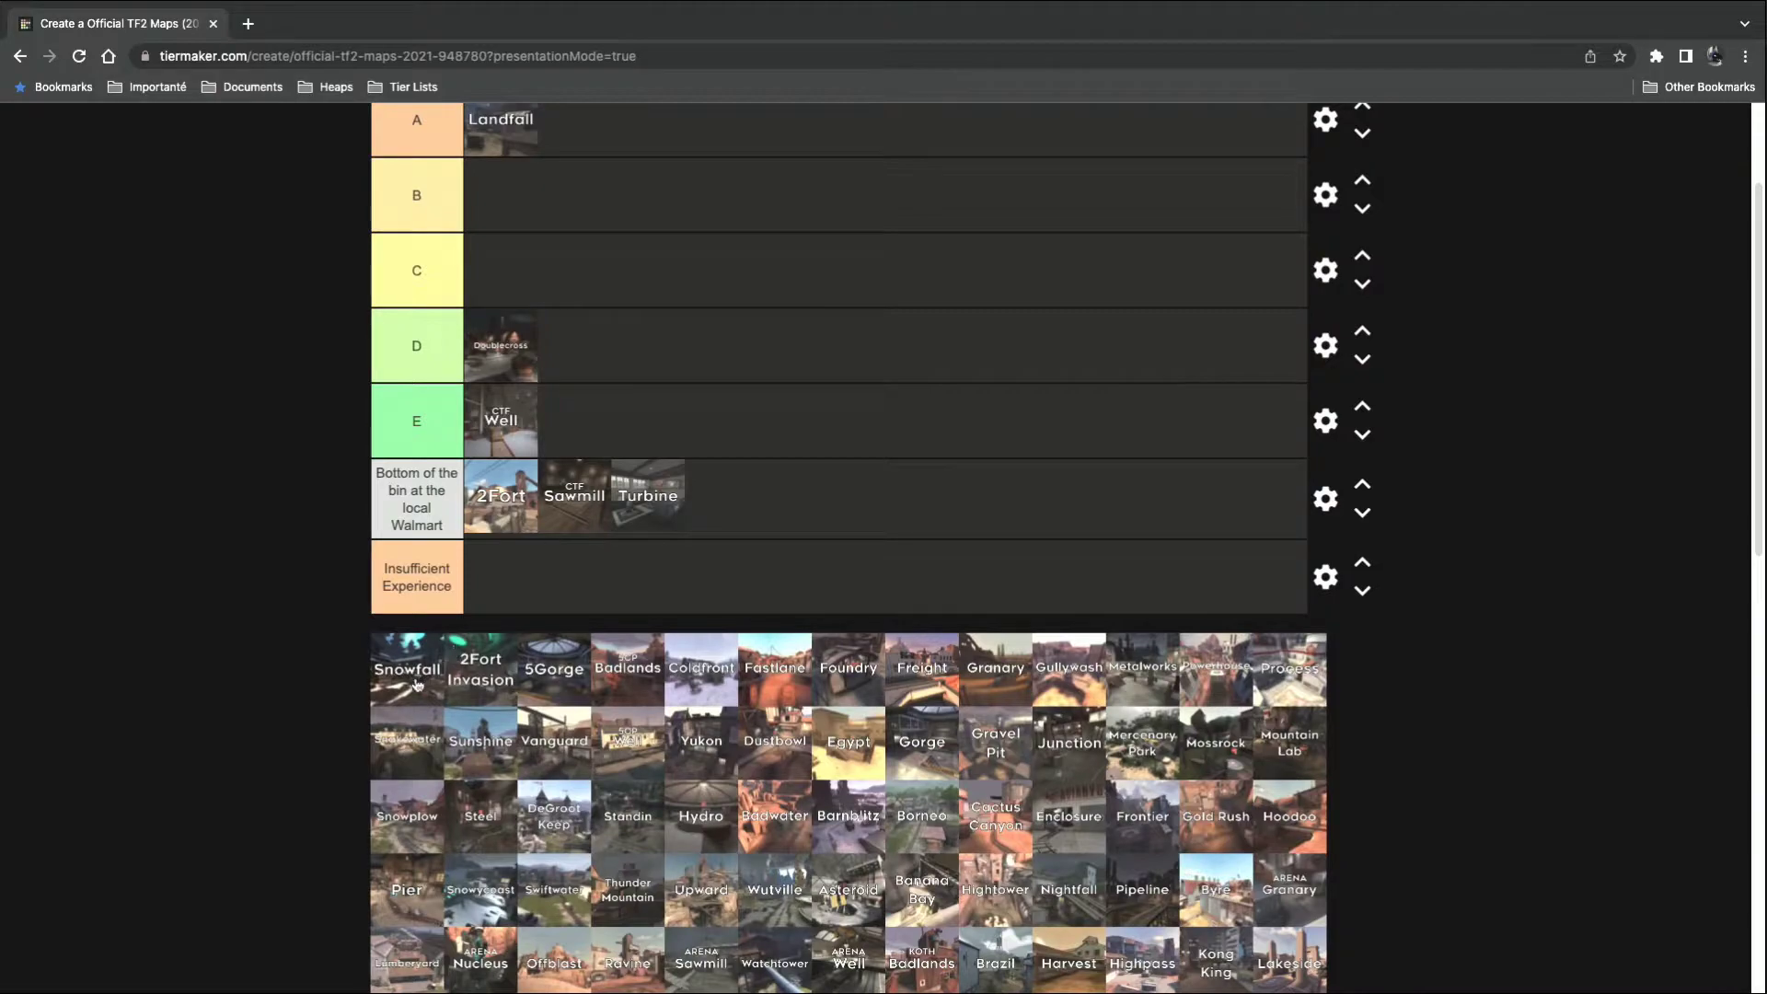
left_click_drag(416, 684, 582, 274)
scroll(421, 686, "up", 3)
scroll(568, 614, "down", 3)
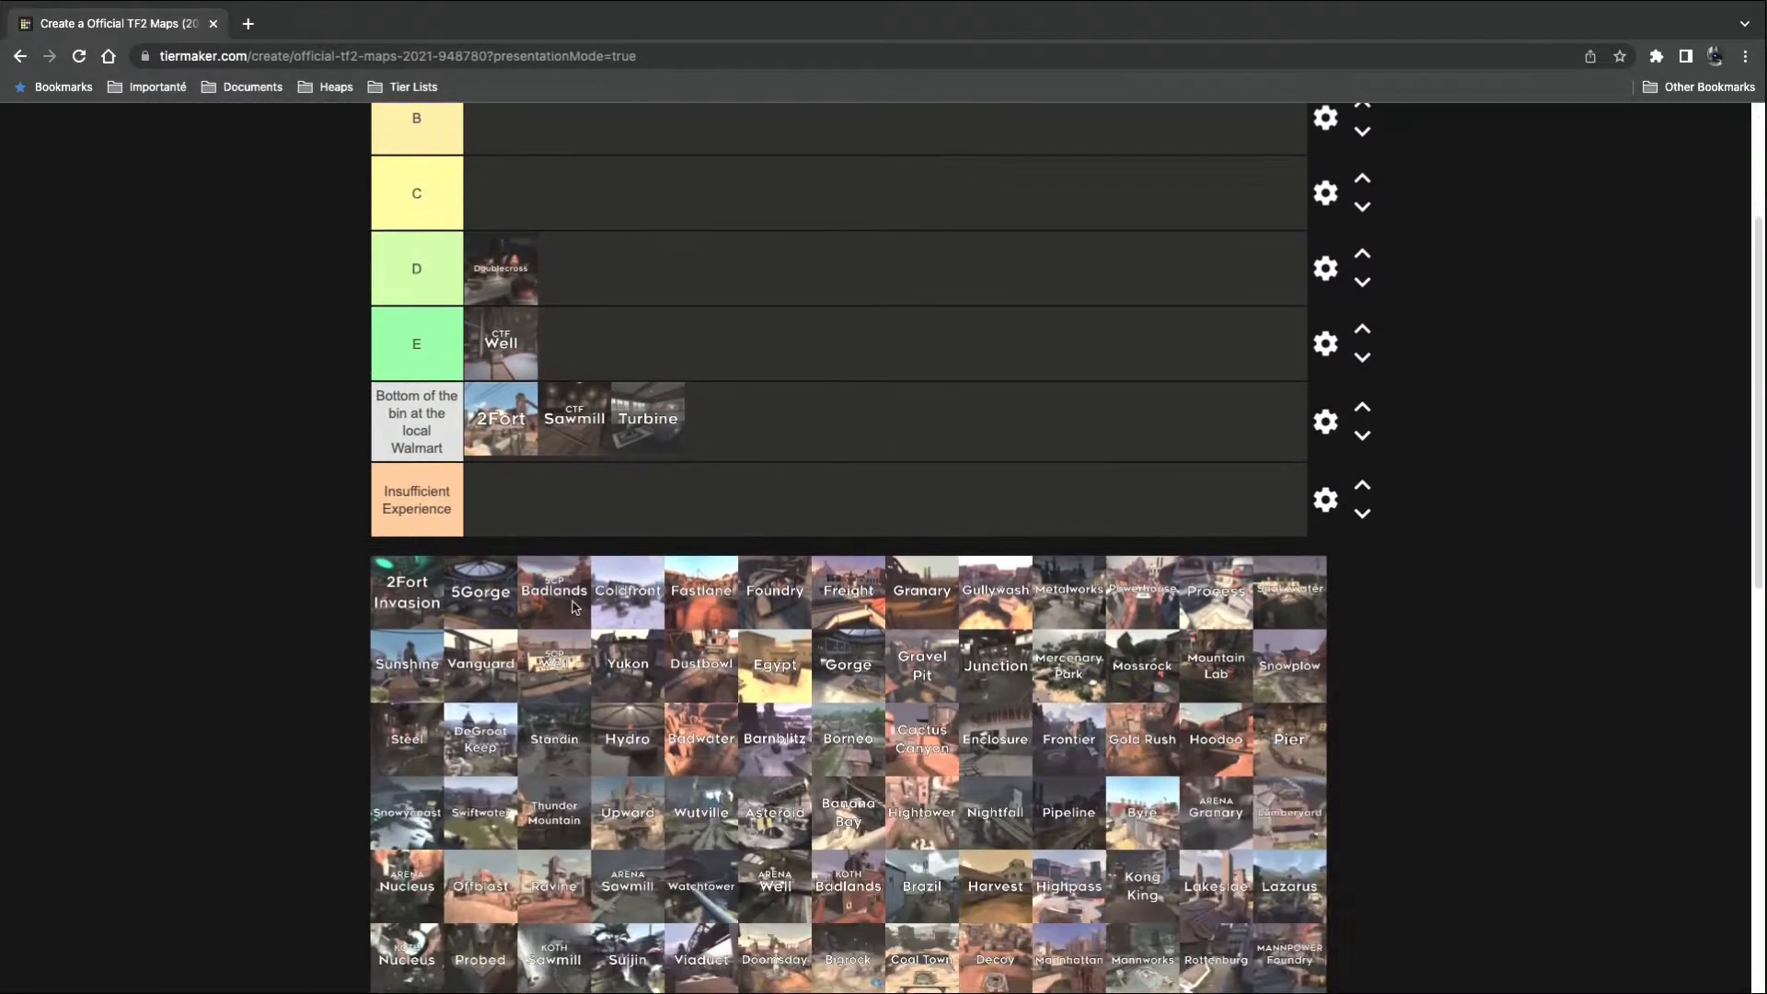
scroll(452, 684, "up", 1)
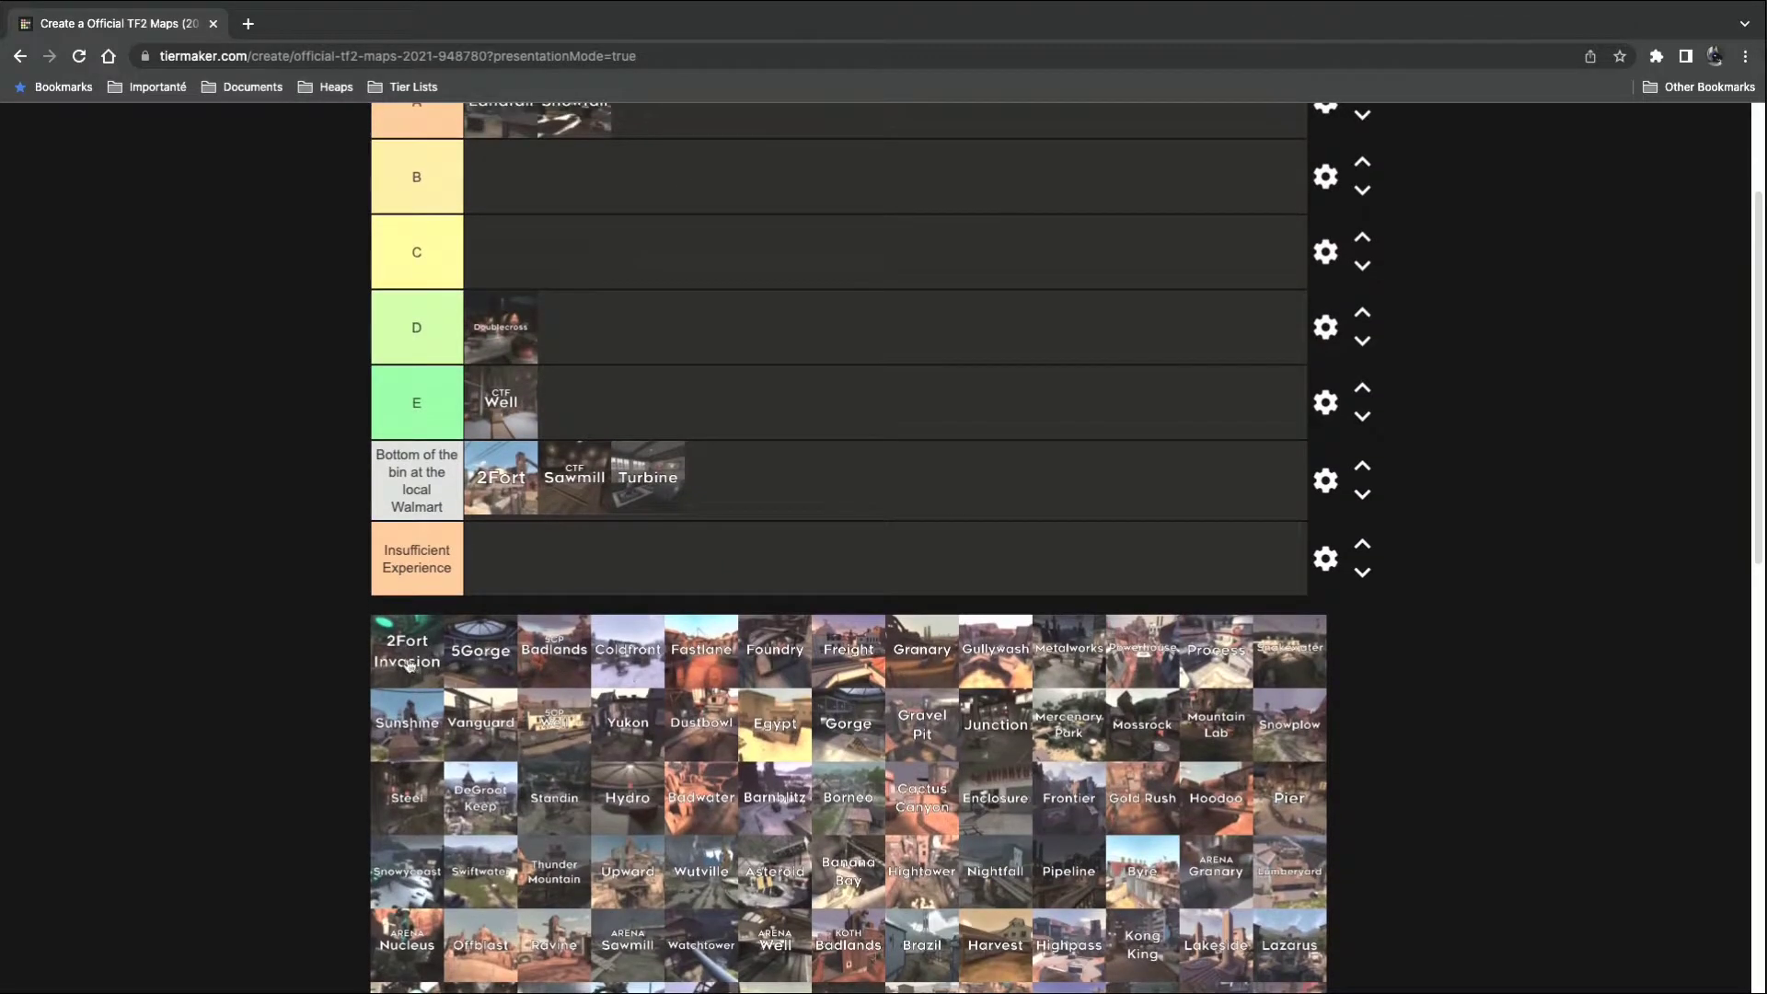
left_click_drag(407, 665, 560, 605)
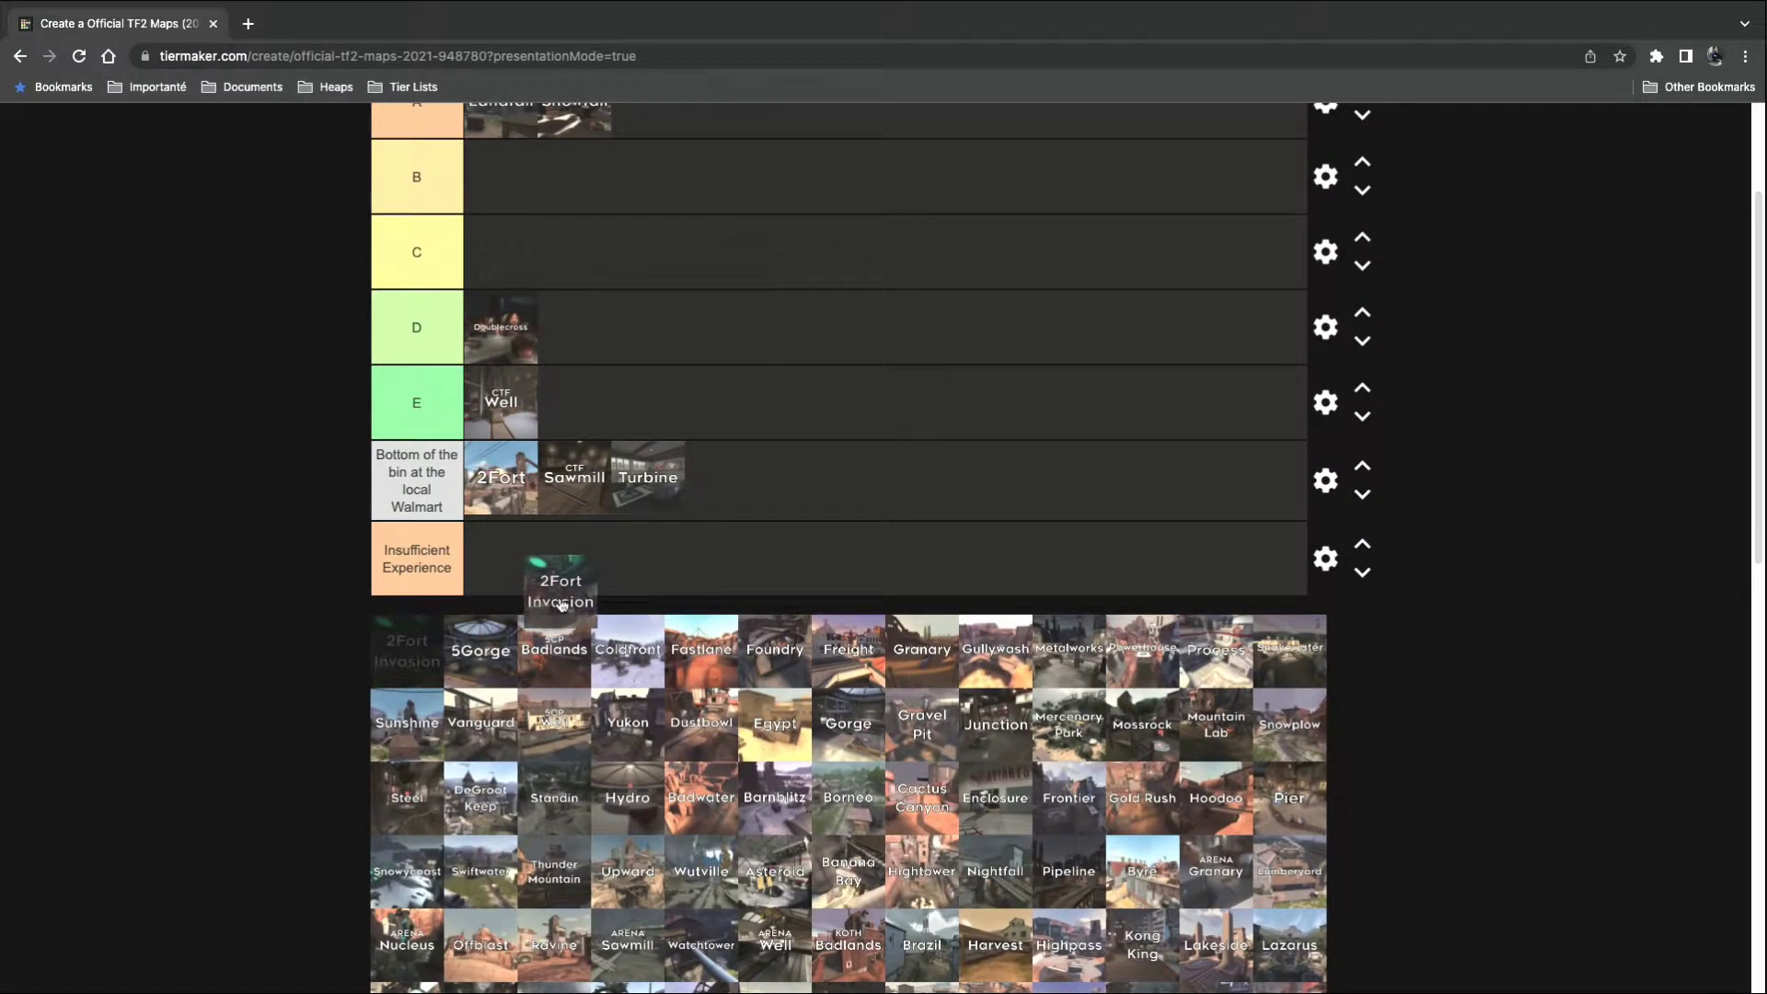
left_click_drag(560, 604, 750, 488)
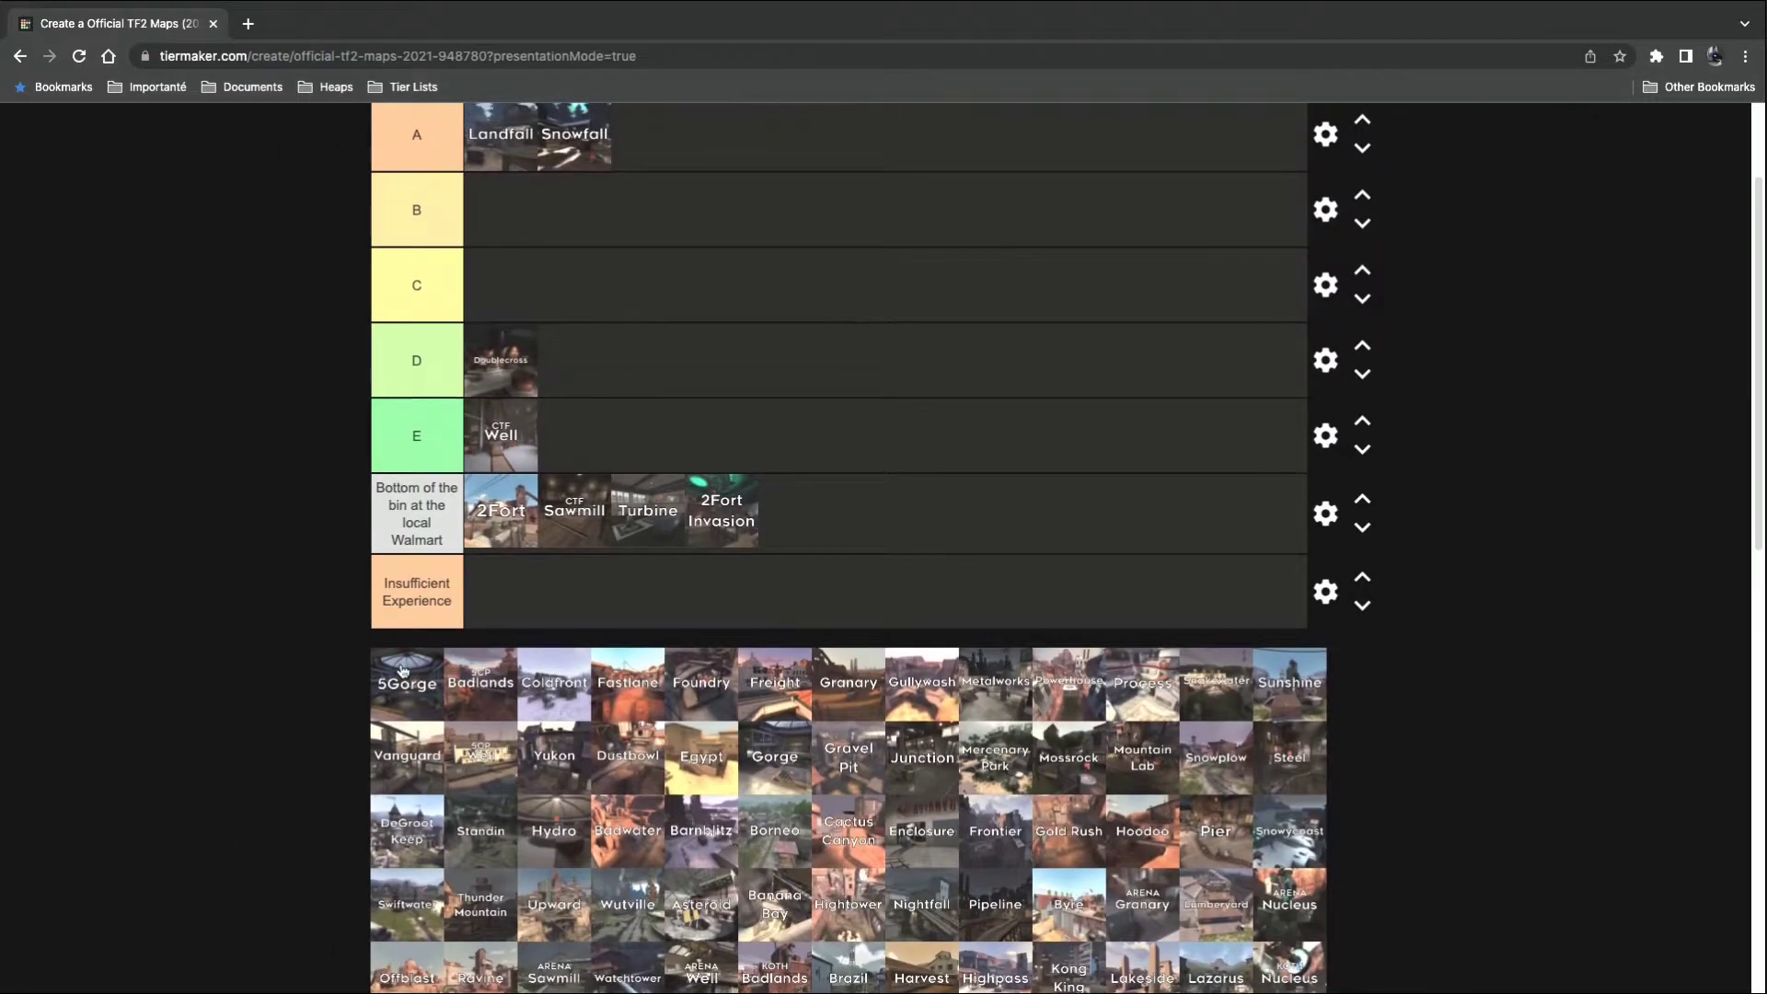
Rank 5Gorge in B, Badlands in A, Coldfront in C and Fastlane in Insufficient Experience.
scroll(402, 671, "up", 2)
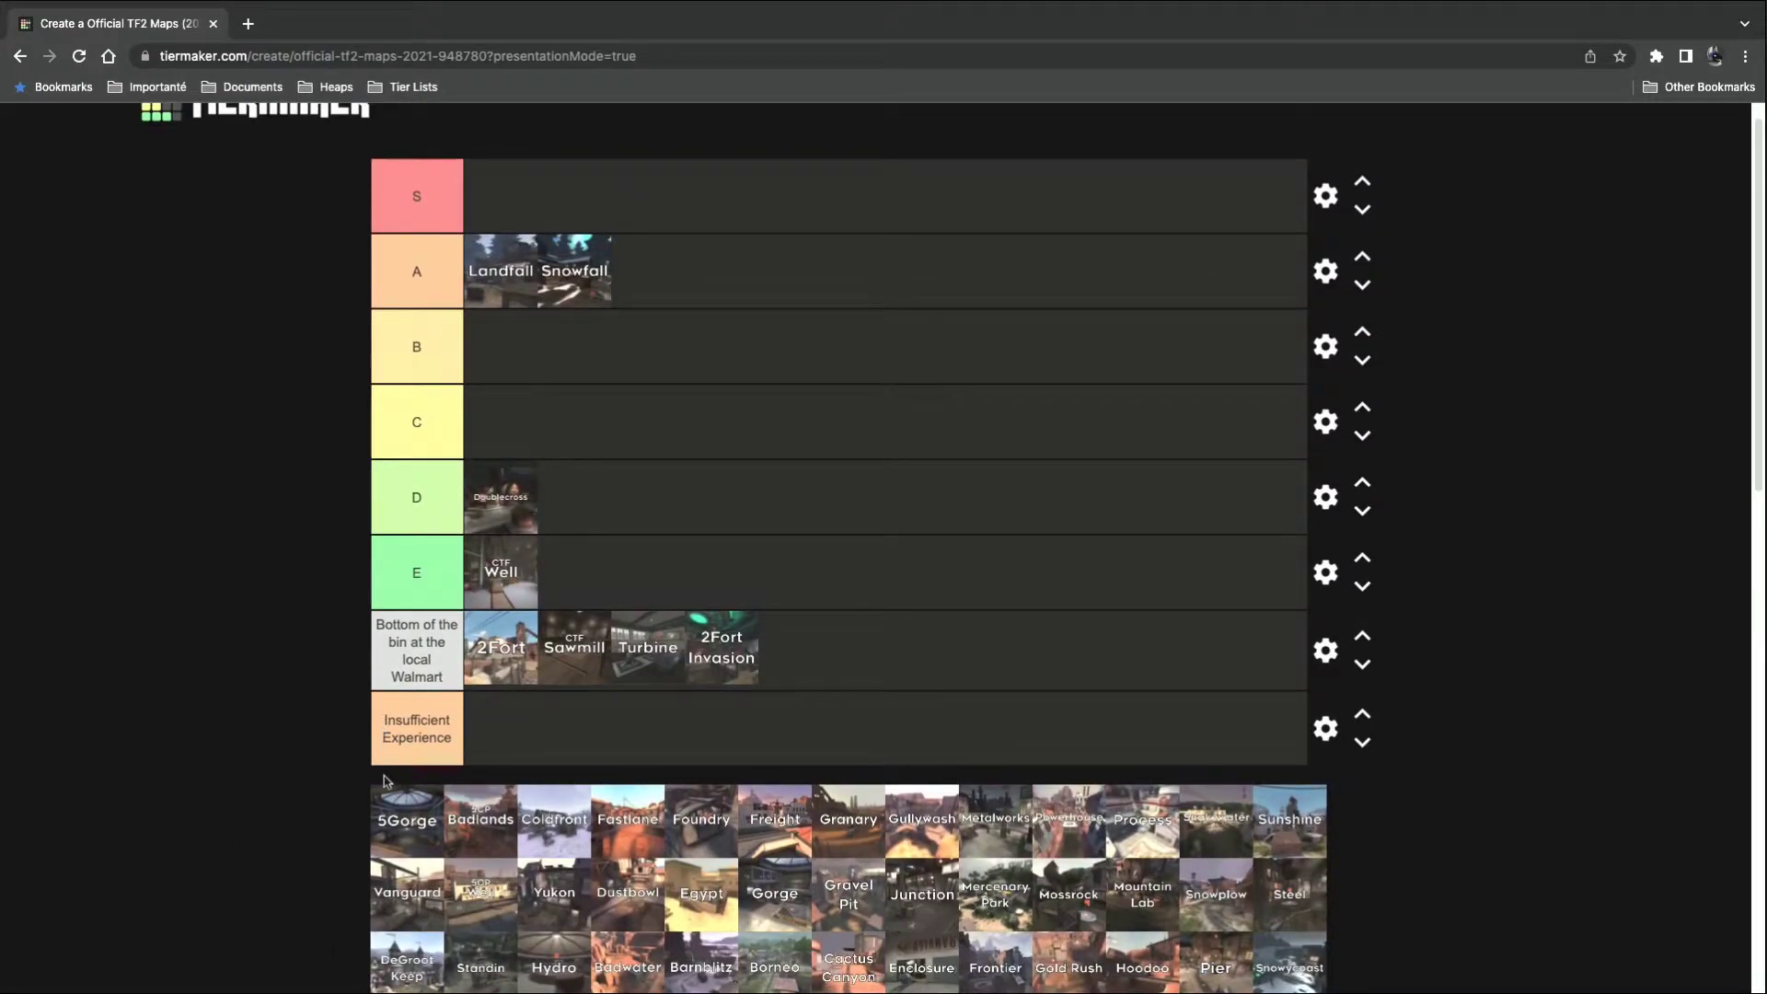
left_click_drag(402, 822, 593, 357)
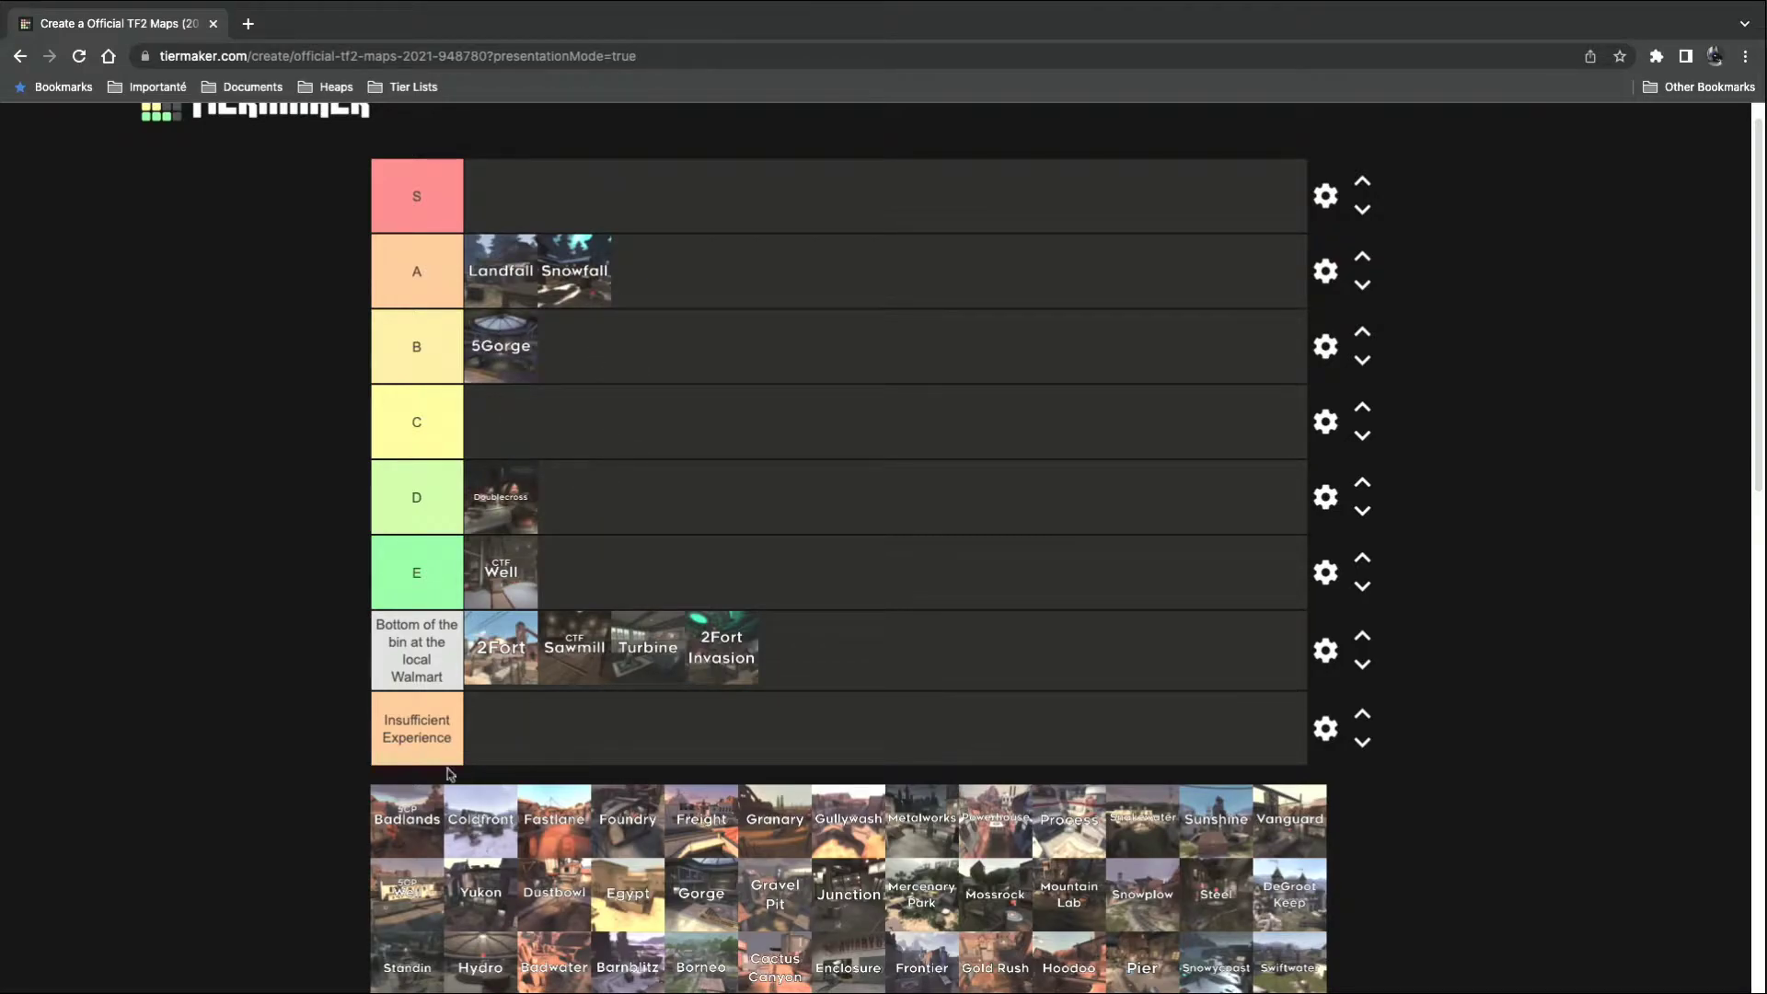
left_click_drag(402, 825, 654, 272)
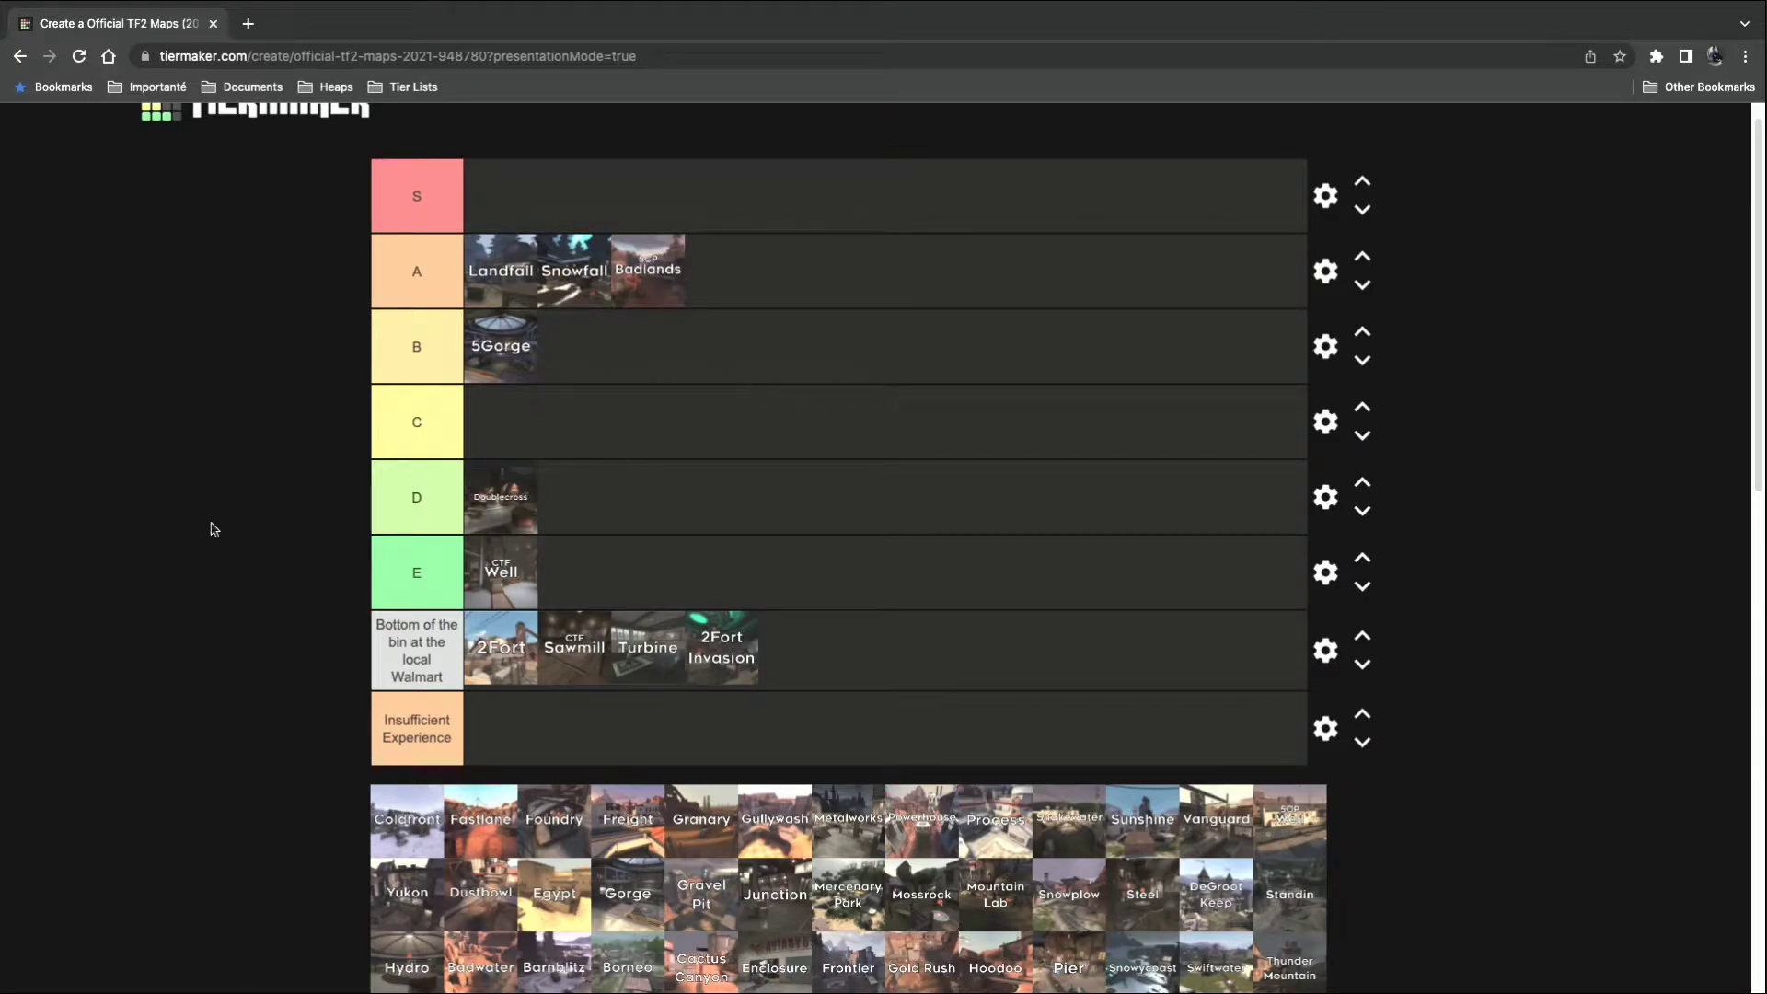
left_click_drag(391, 826, 577, 409)
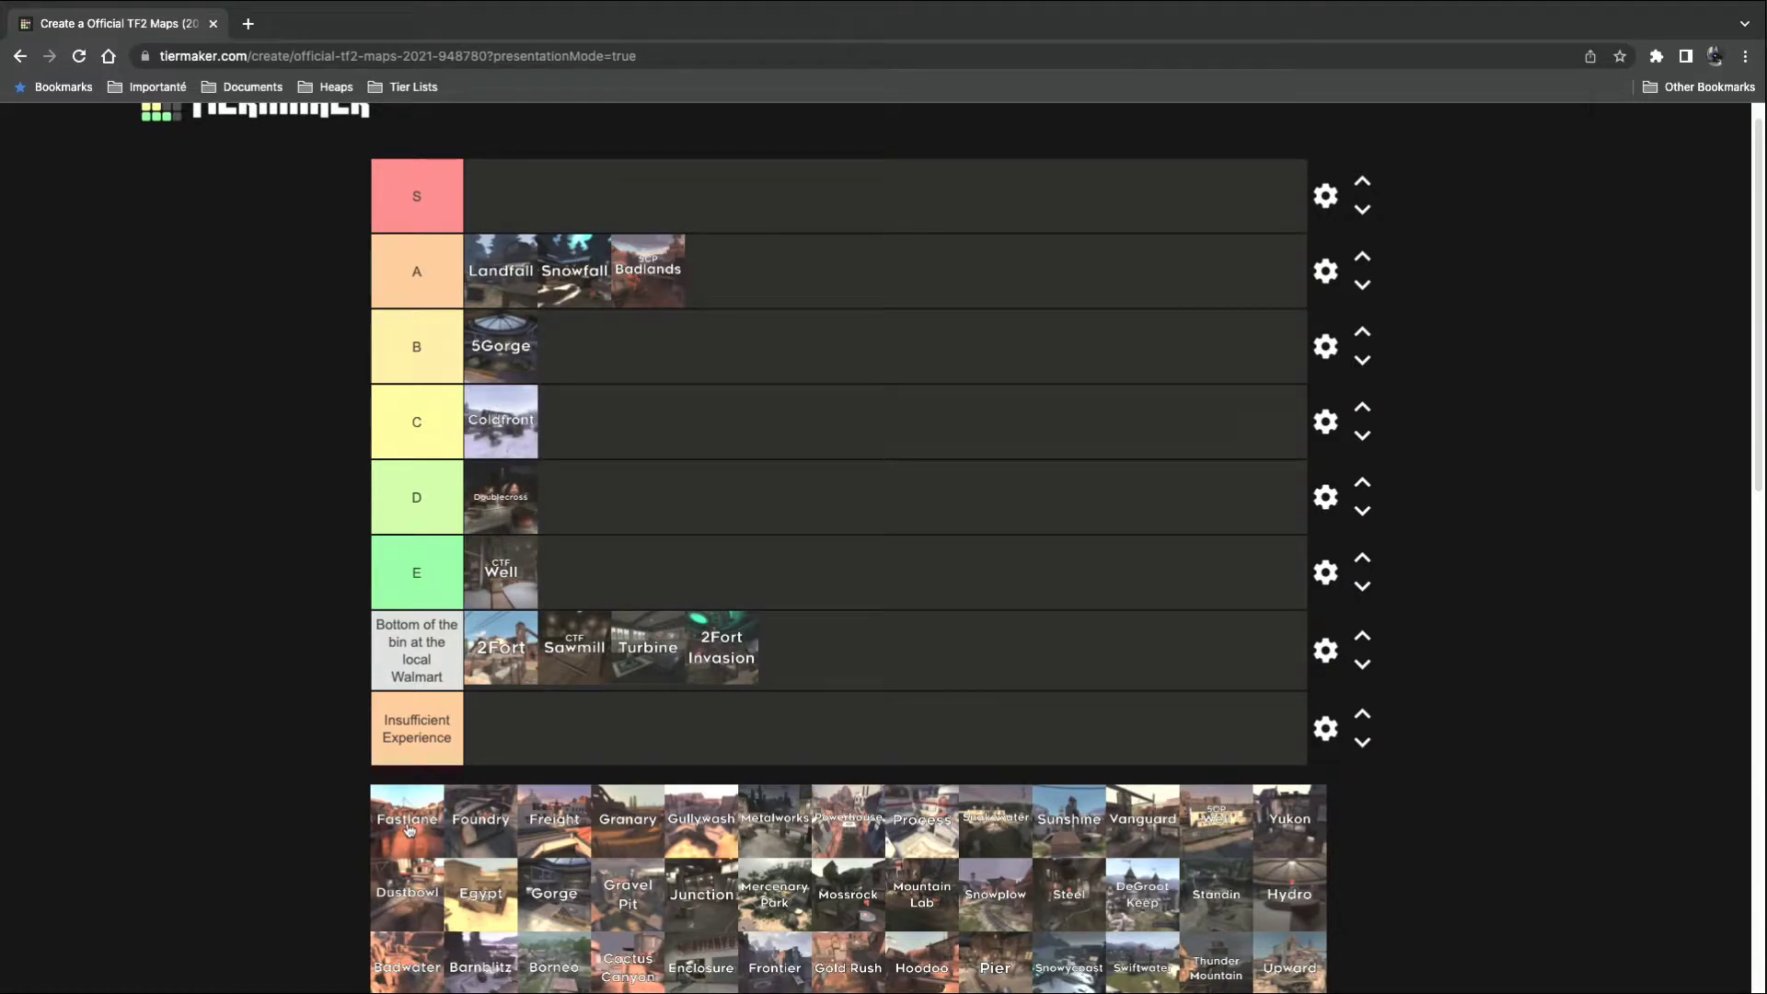
left_click_drag(410, 828, 516, 730)
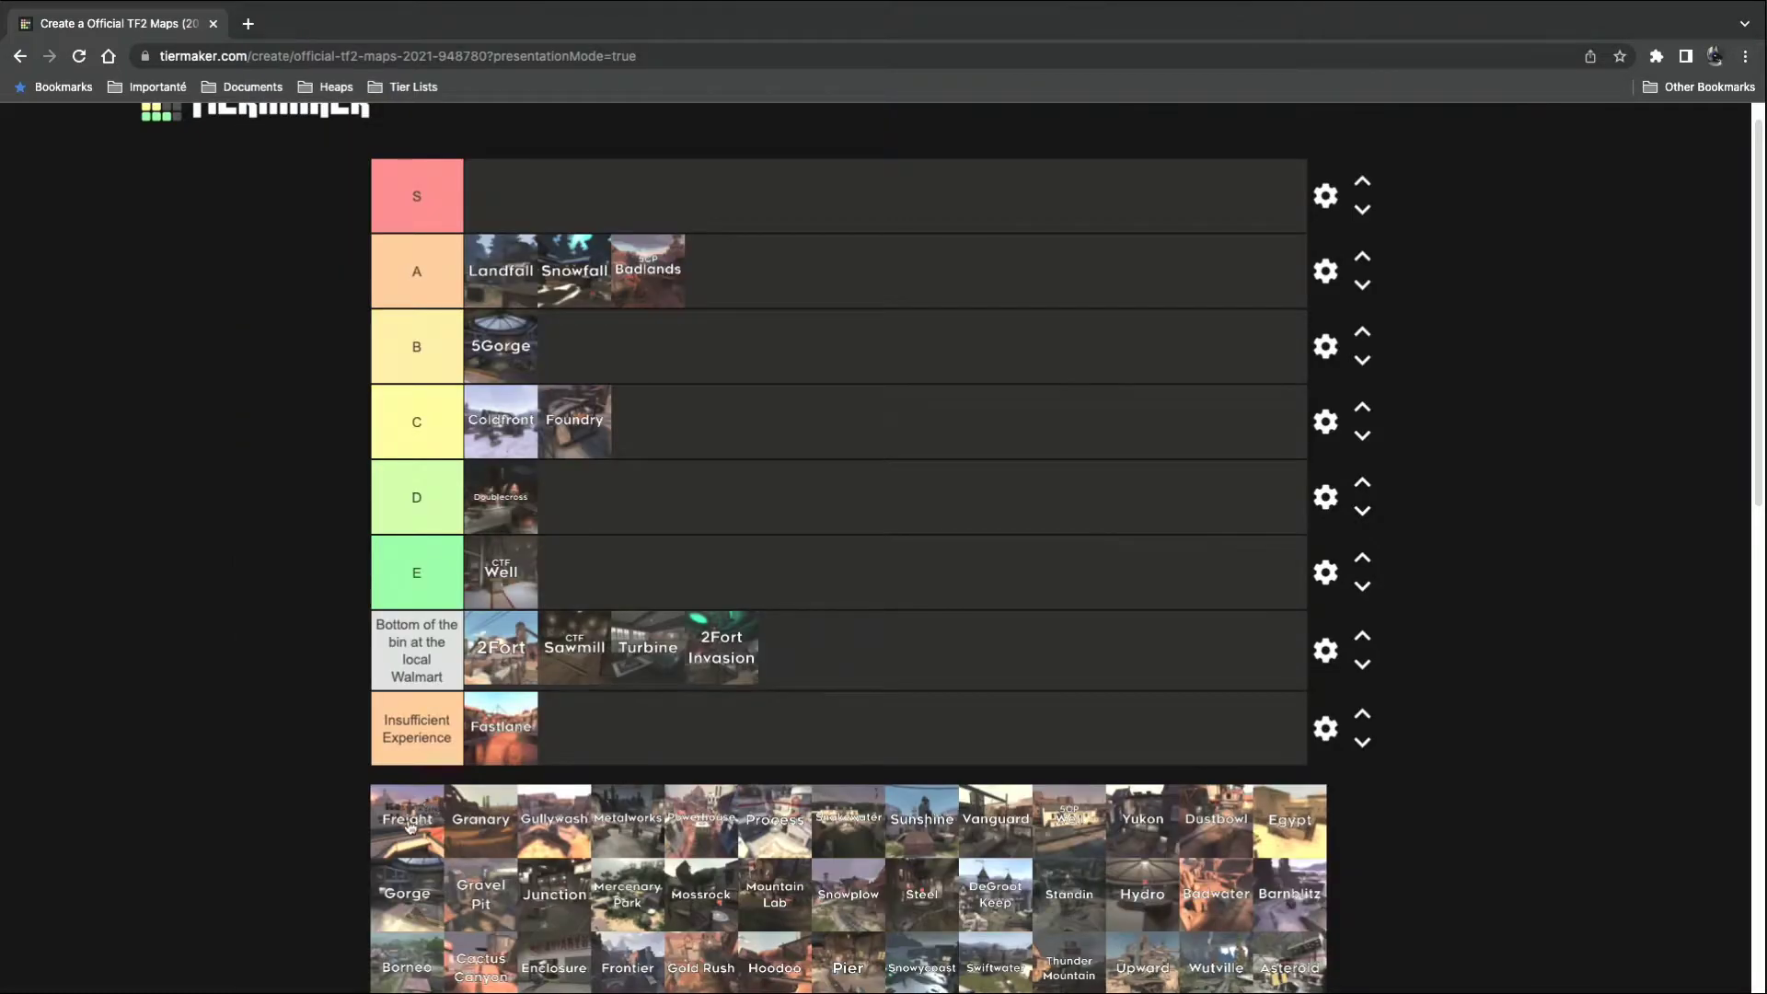
Place Freight in E beside Well and Granary in C.
left_click_drag(416, 832, 606, 529)
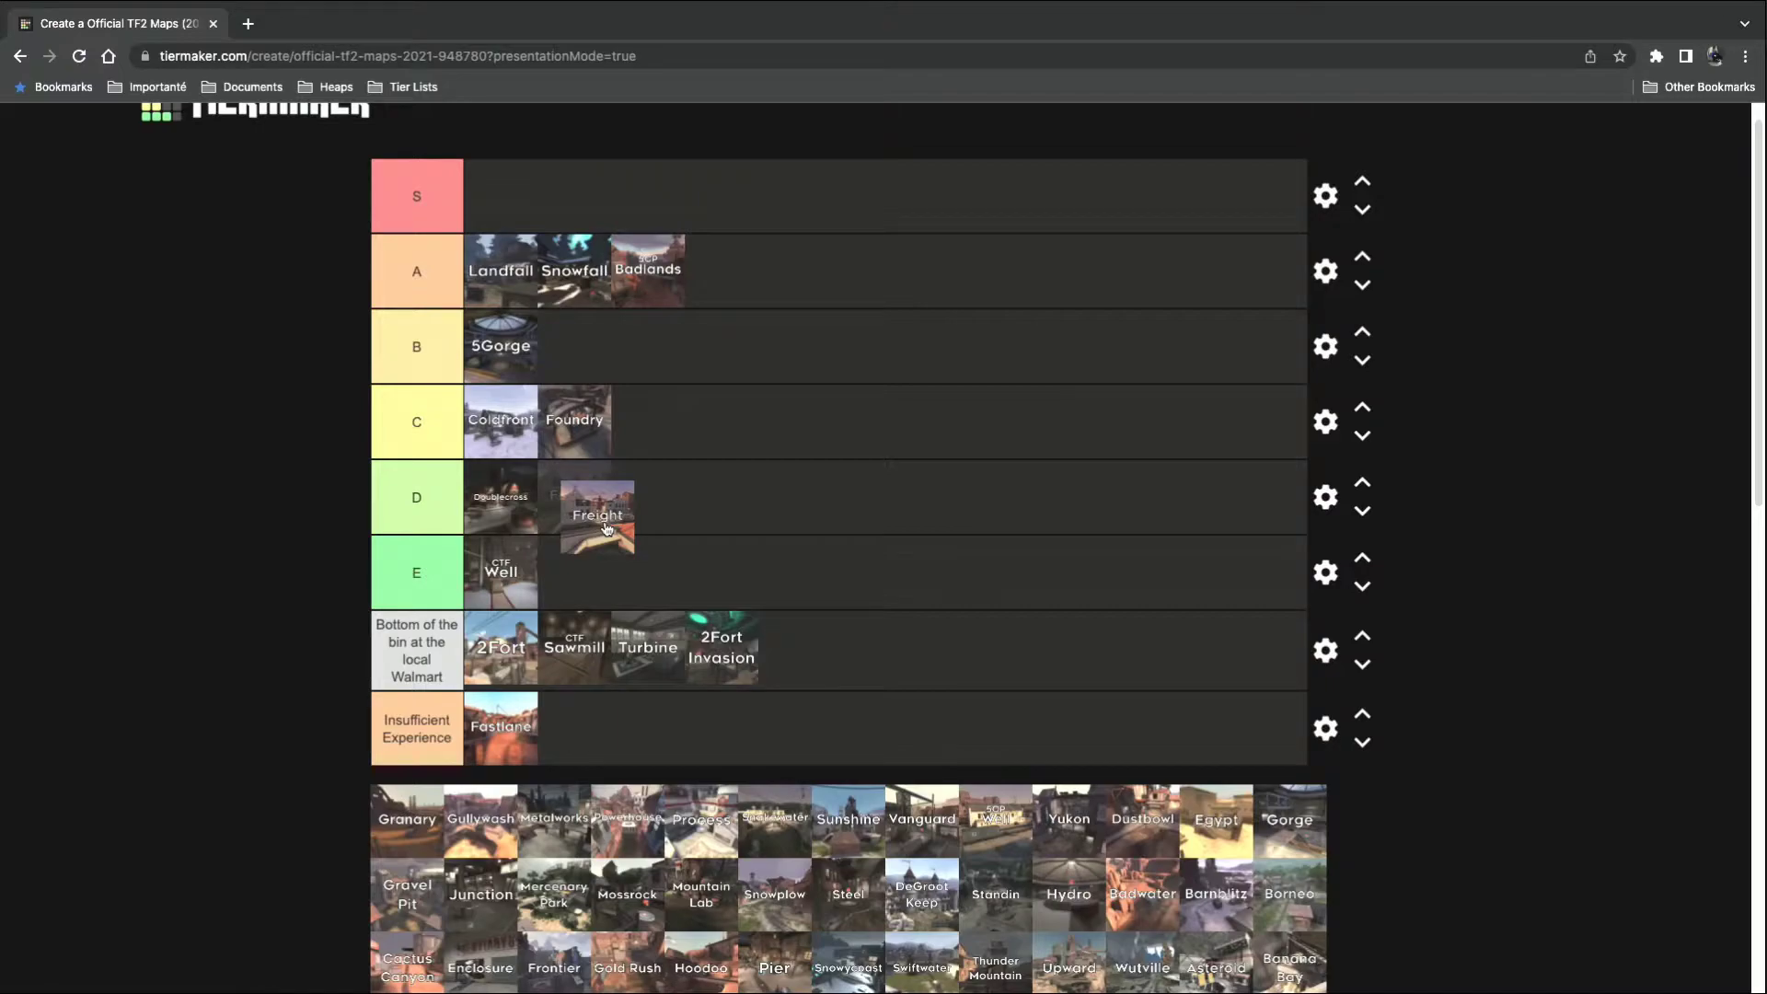
left_click_drag(606, 530, 676, 581)
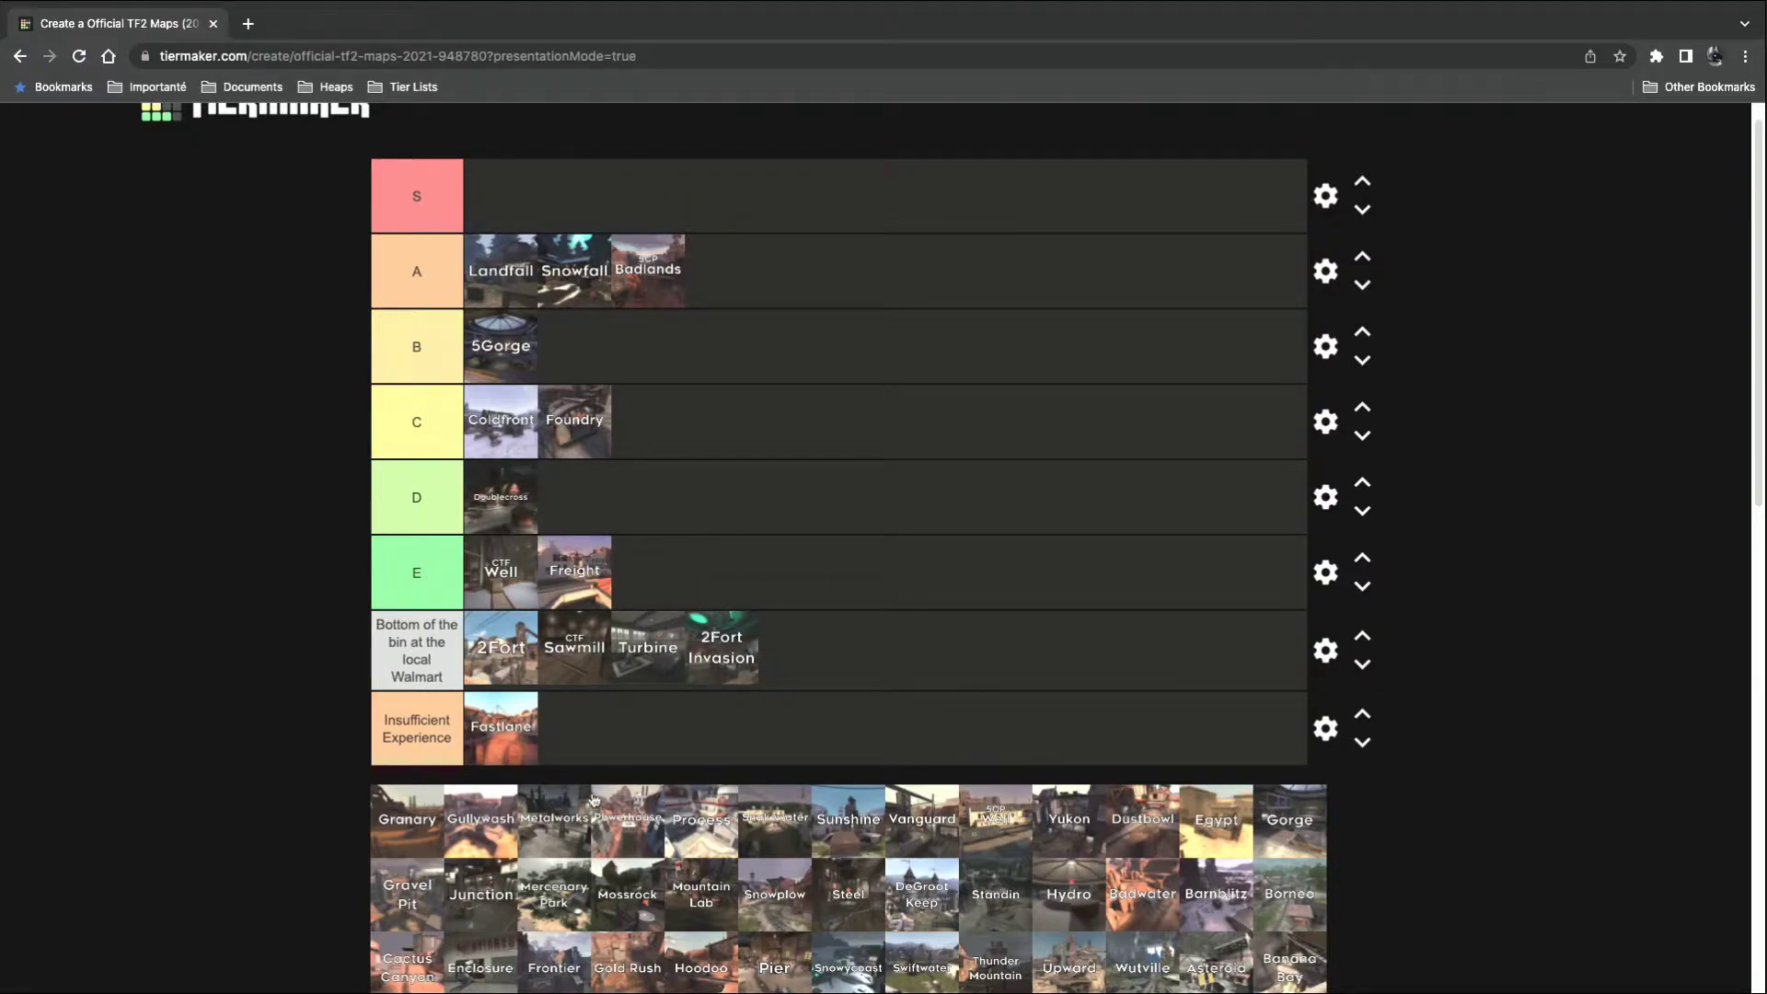
left_click_drag(417, 826, 695, 440)
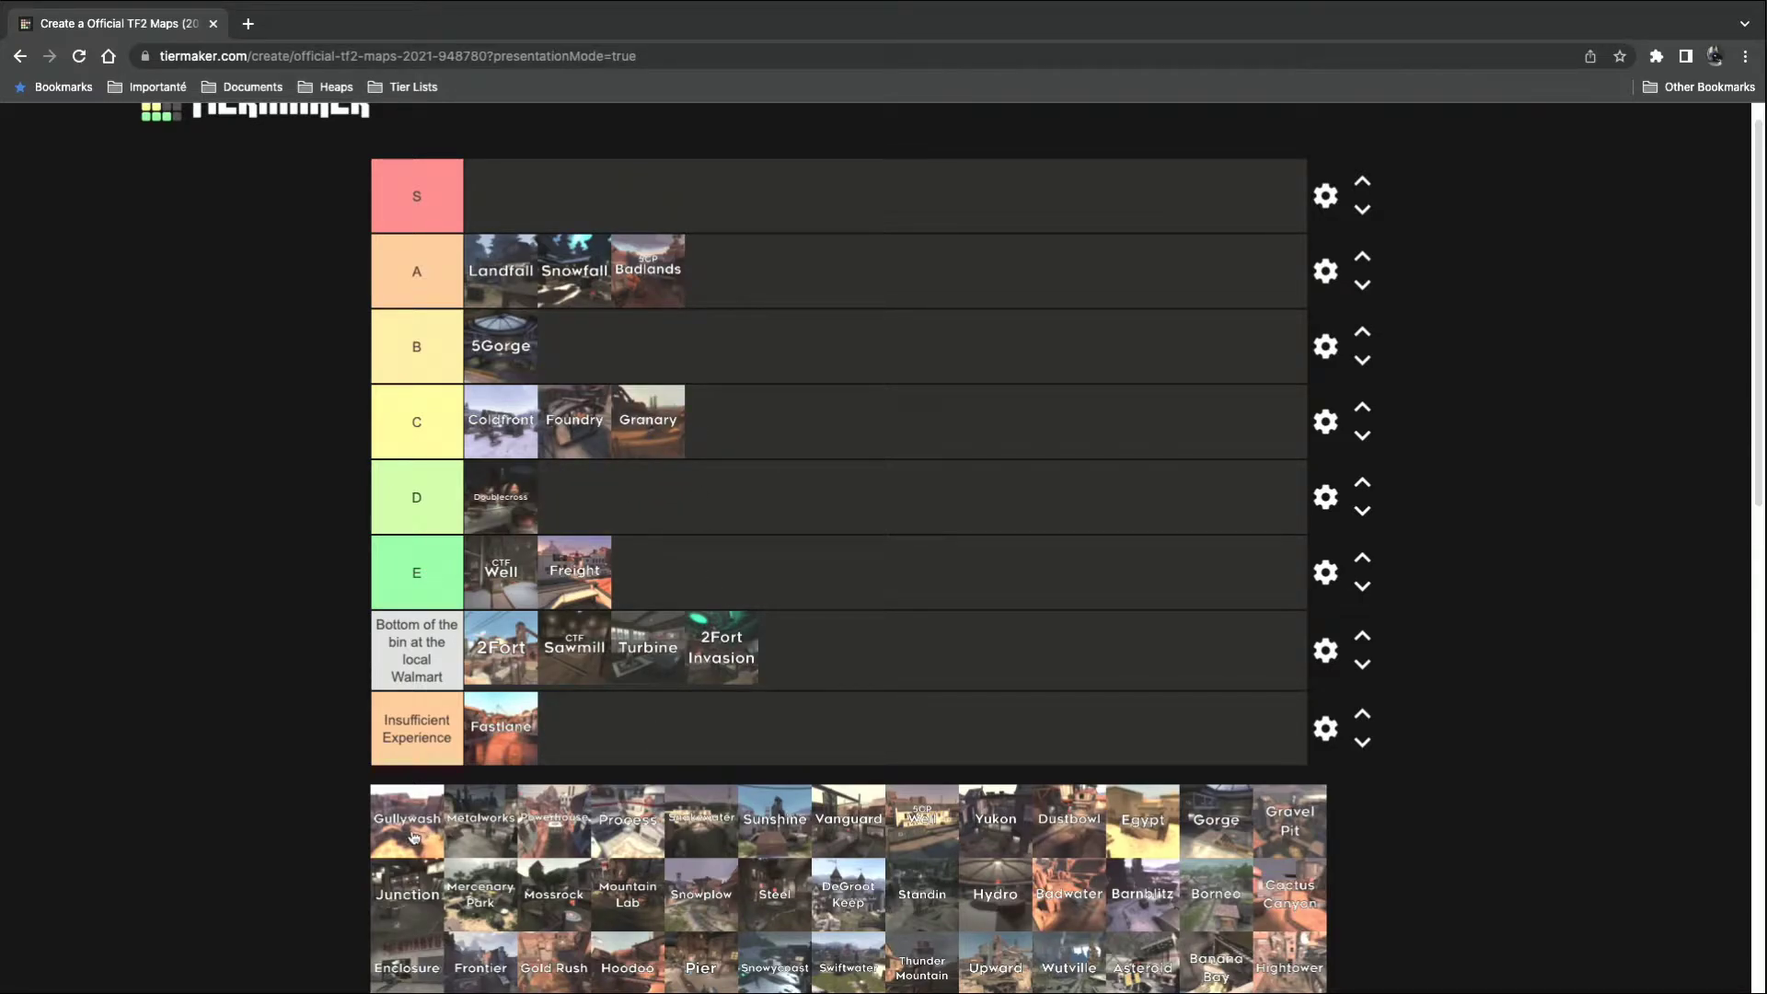
Rank Gullywash in D, Metalworks in Insufficient Experience, Powerhouse in S, and Process and Sackwater in B.
left_click_drag(406, 837, 697, 535)
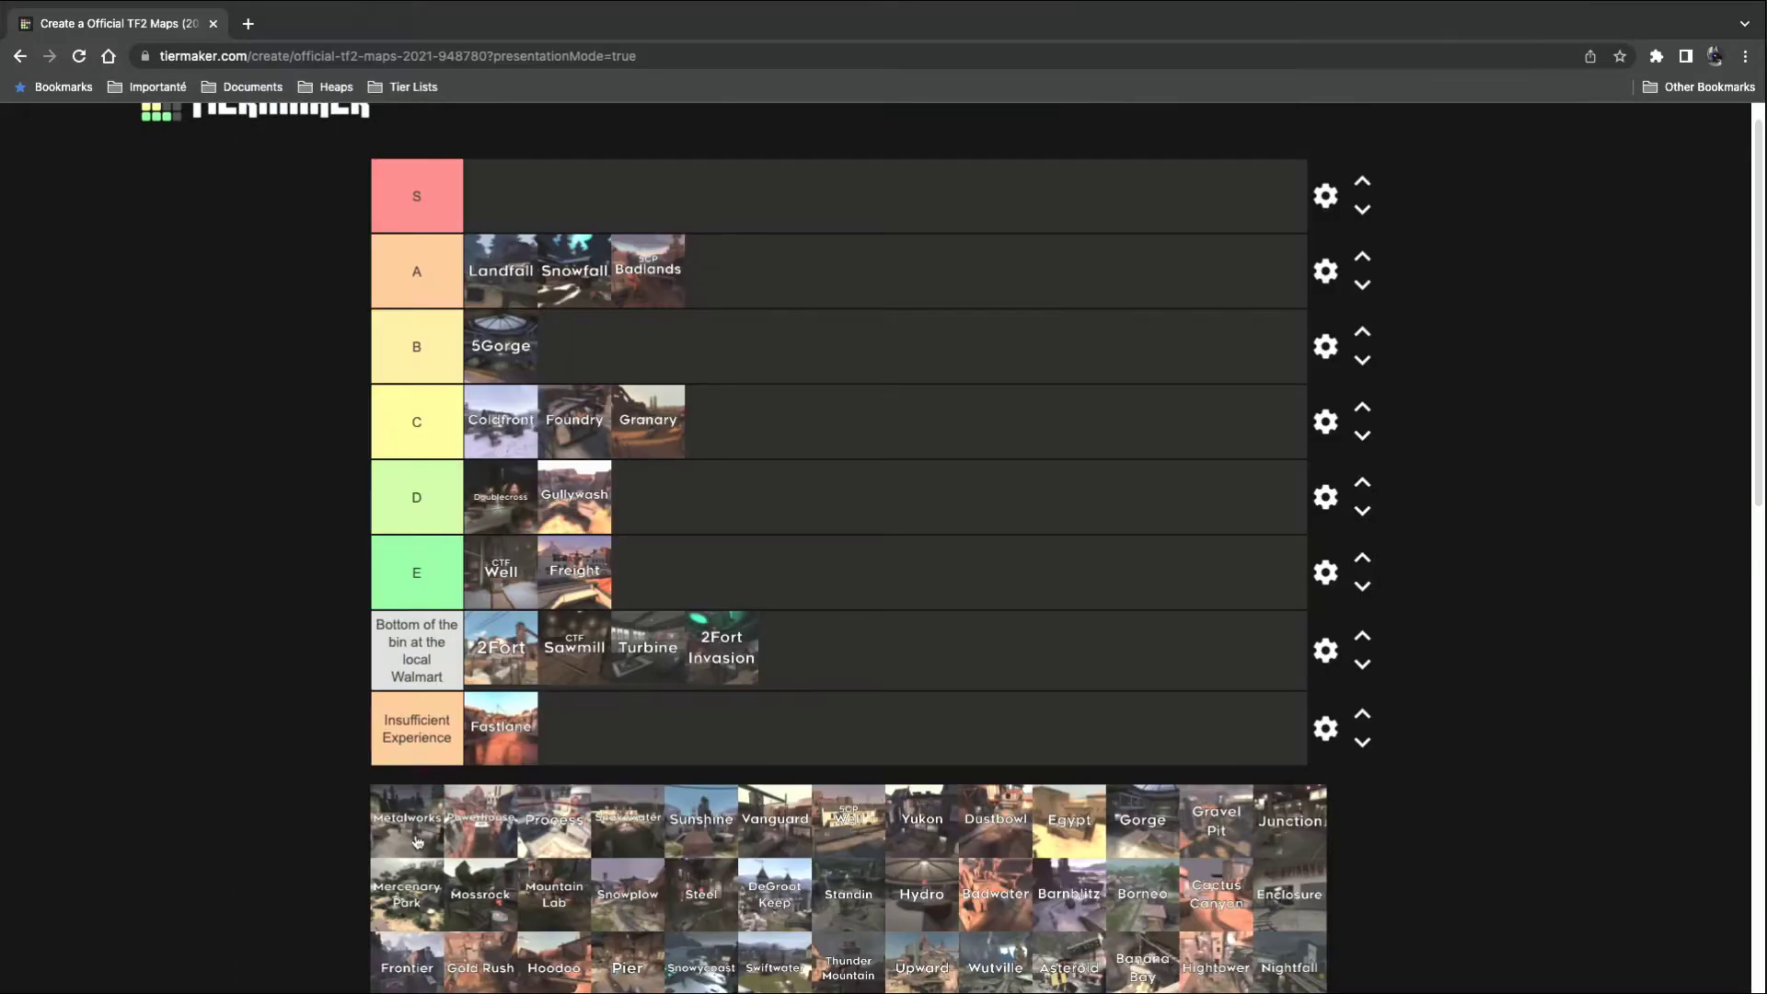
left_click_drag(397, 834, 605, 750)
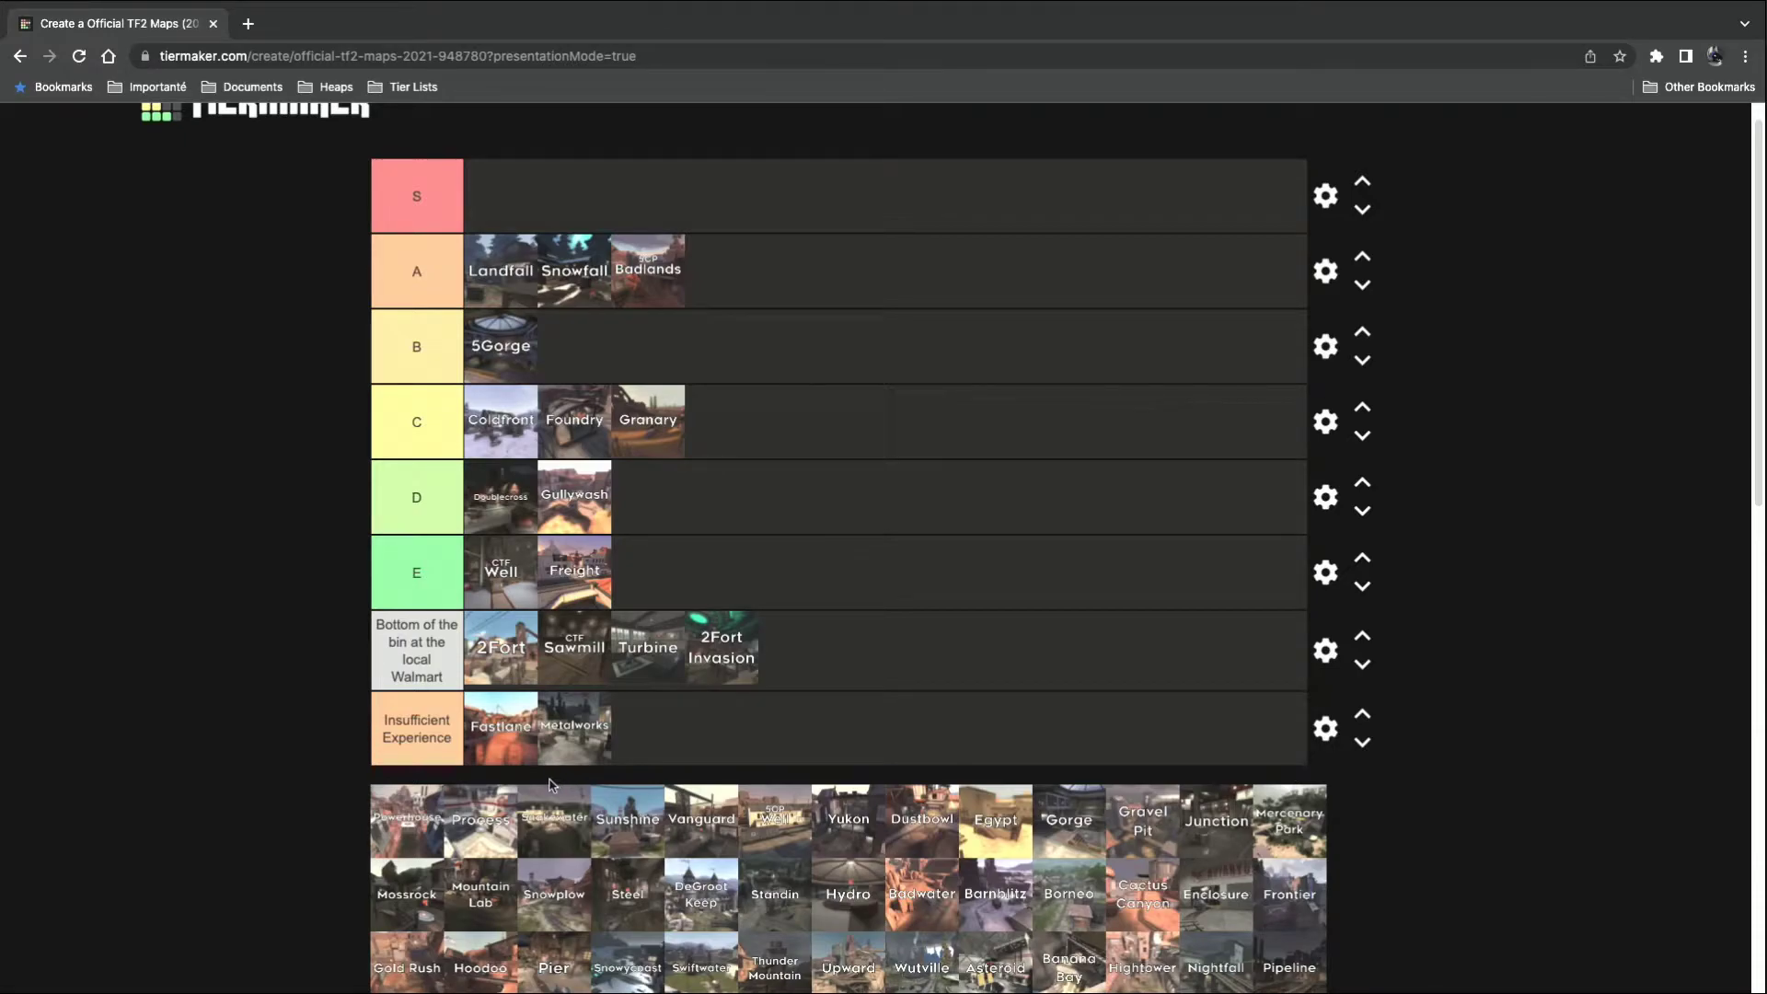
left_click_drag(405, 826, 545, 221)
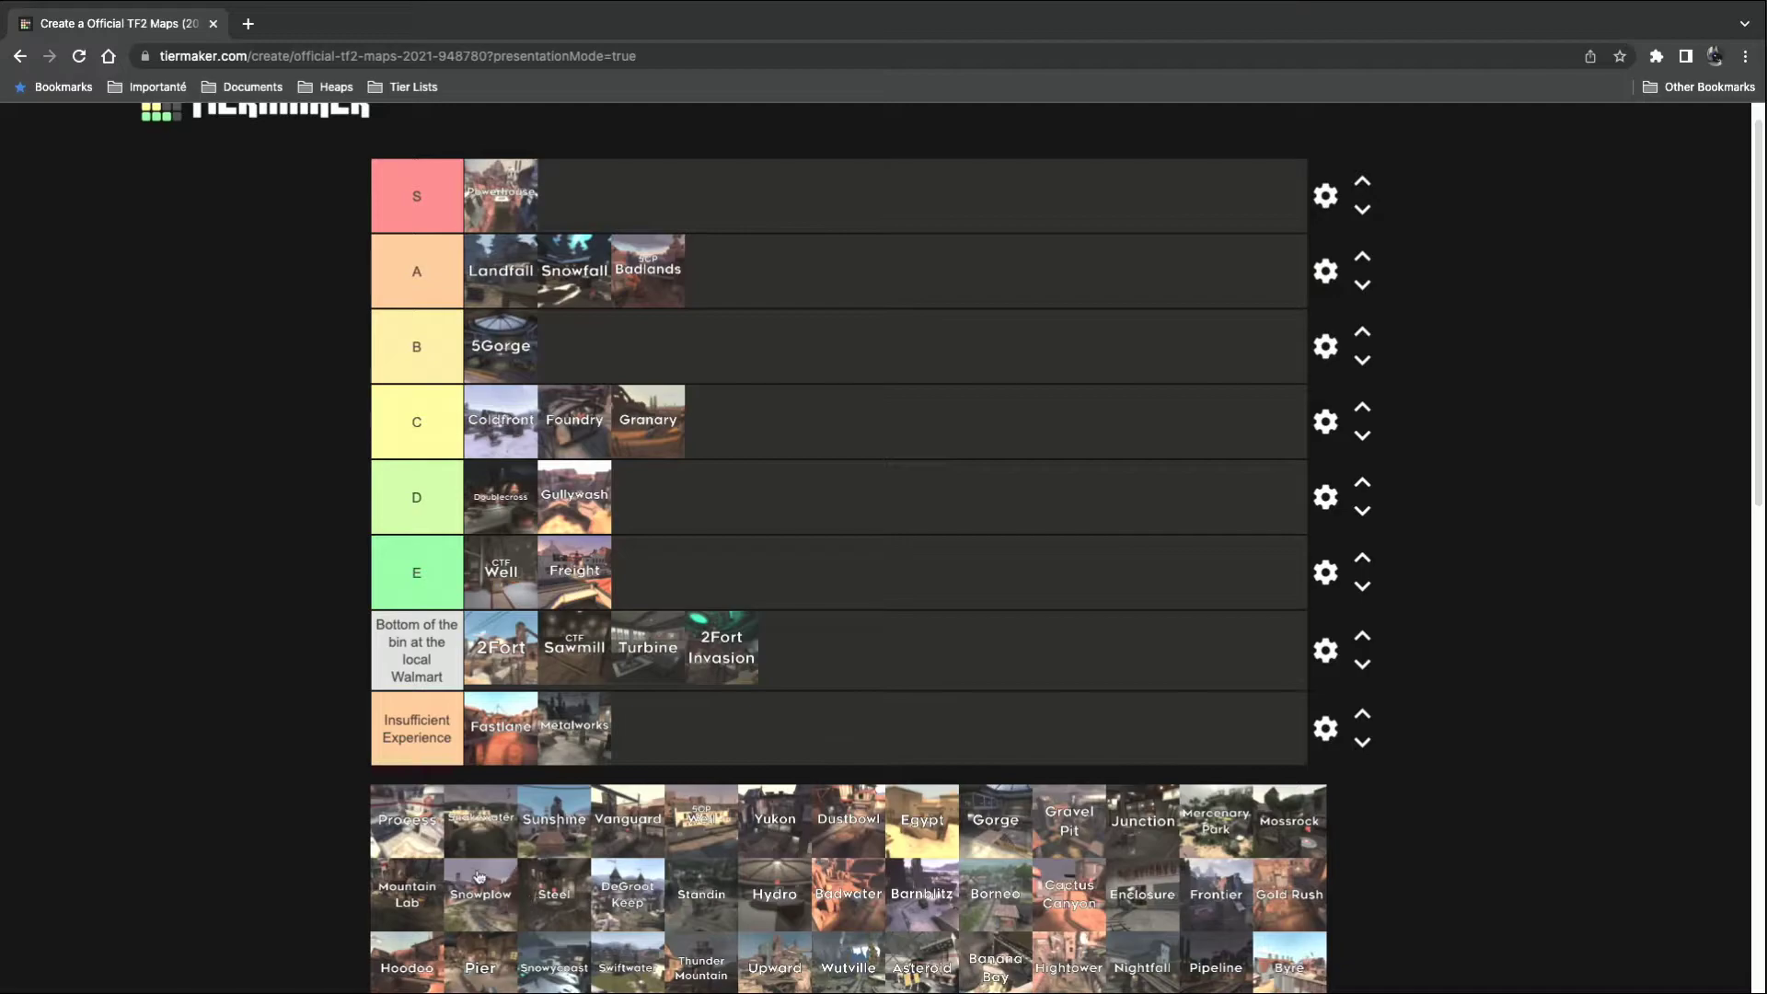
left_click_drag(413, 845, 650, 365)
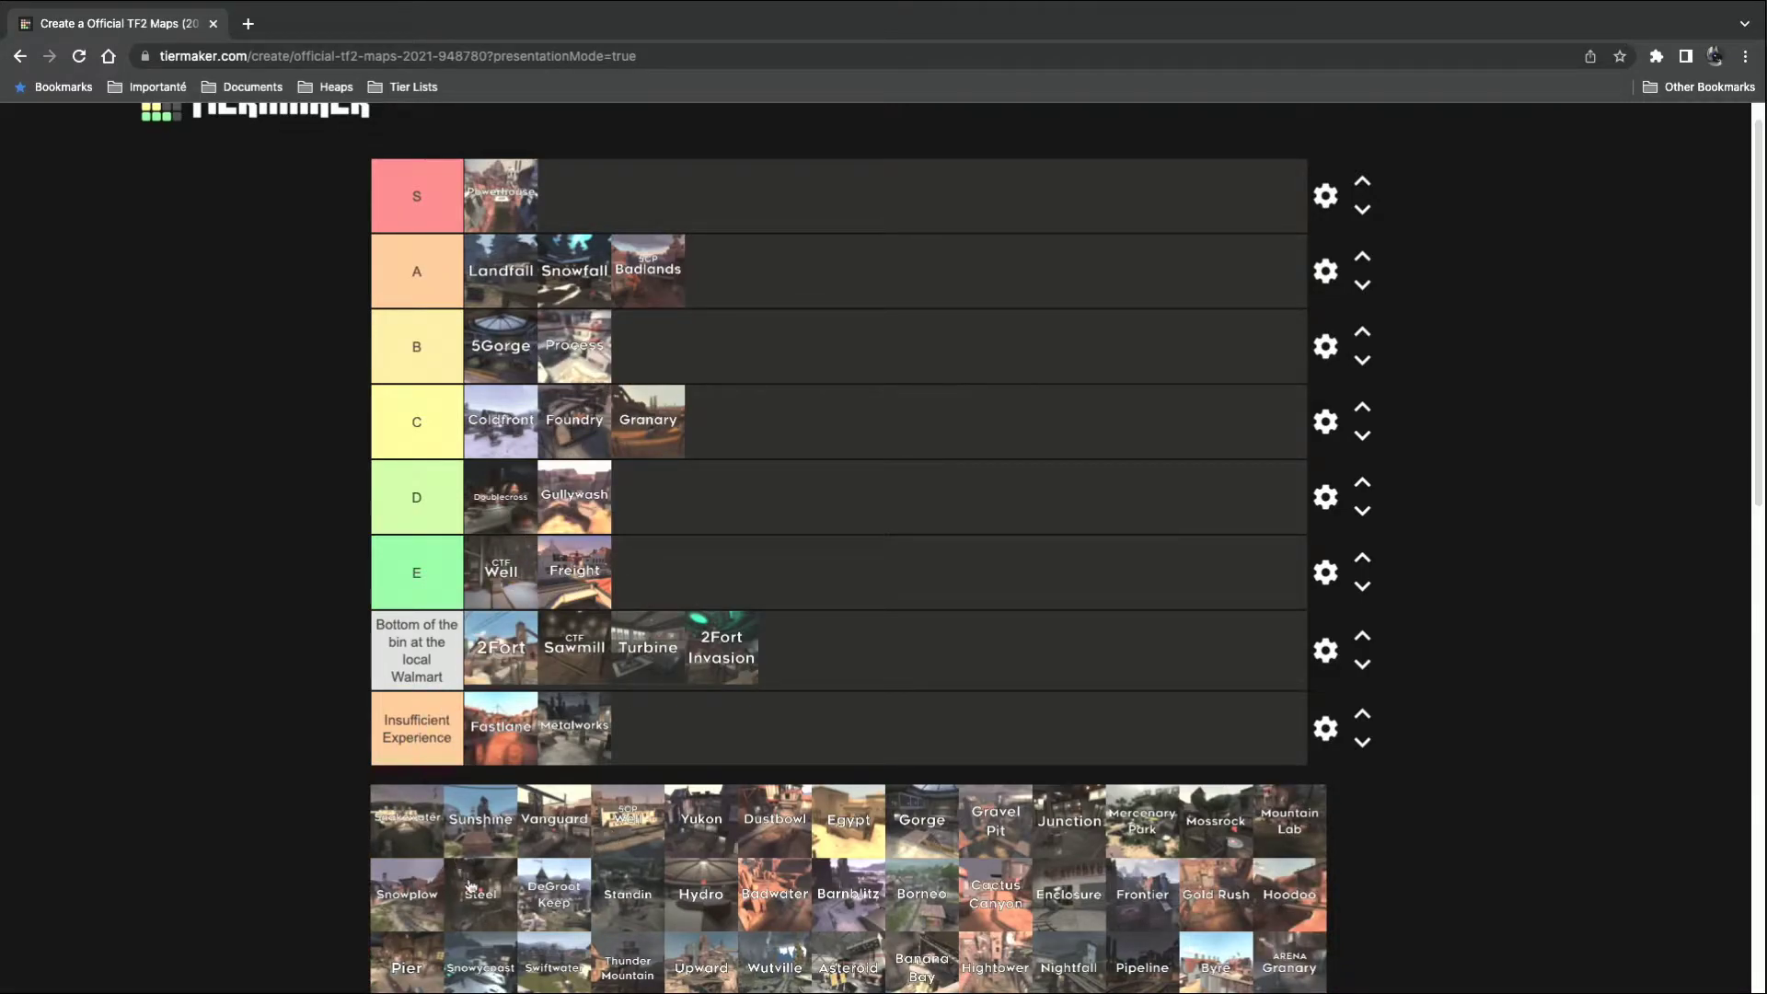
left_click_drag(413, 842, 752, 374)
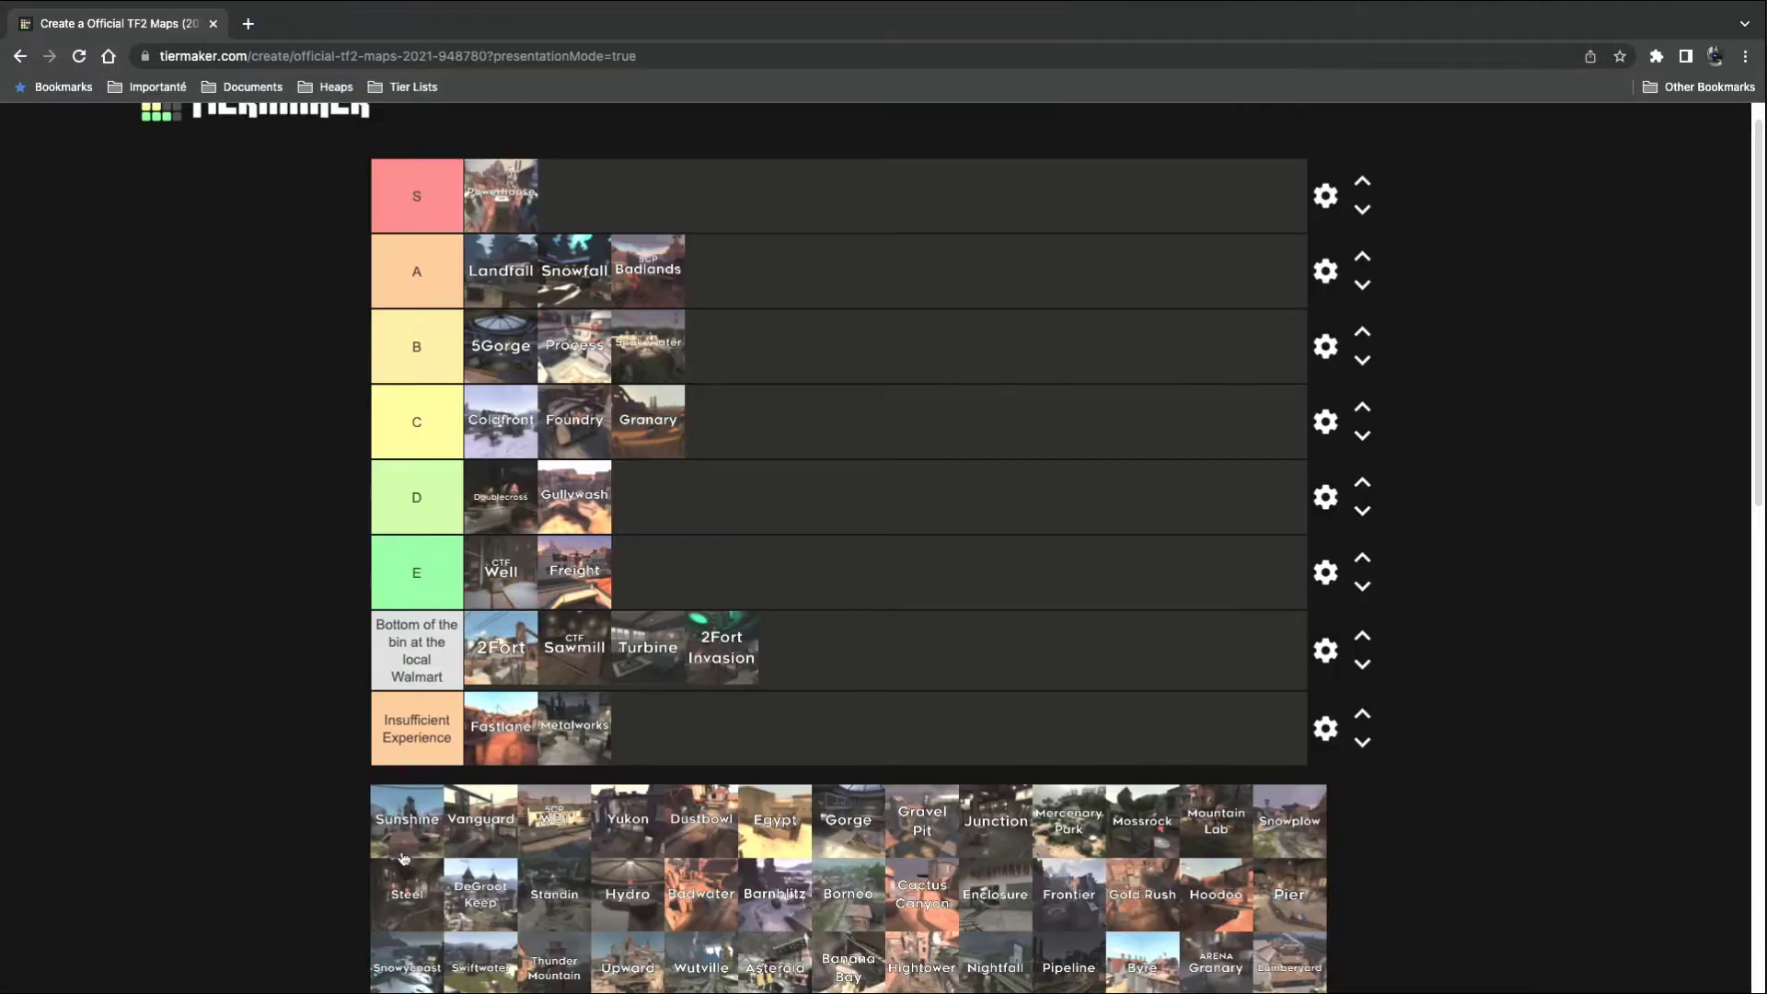
Place Sunshine in A, 5CP Well in D, Yukon in Insufficient Experience and Dustbowl in E.
left_click_drag(401, 847, 725, 310)
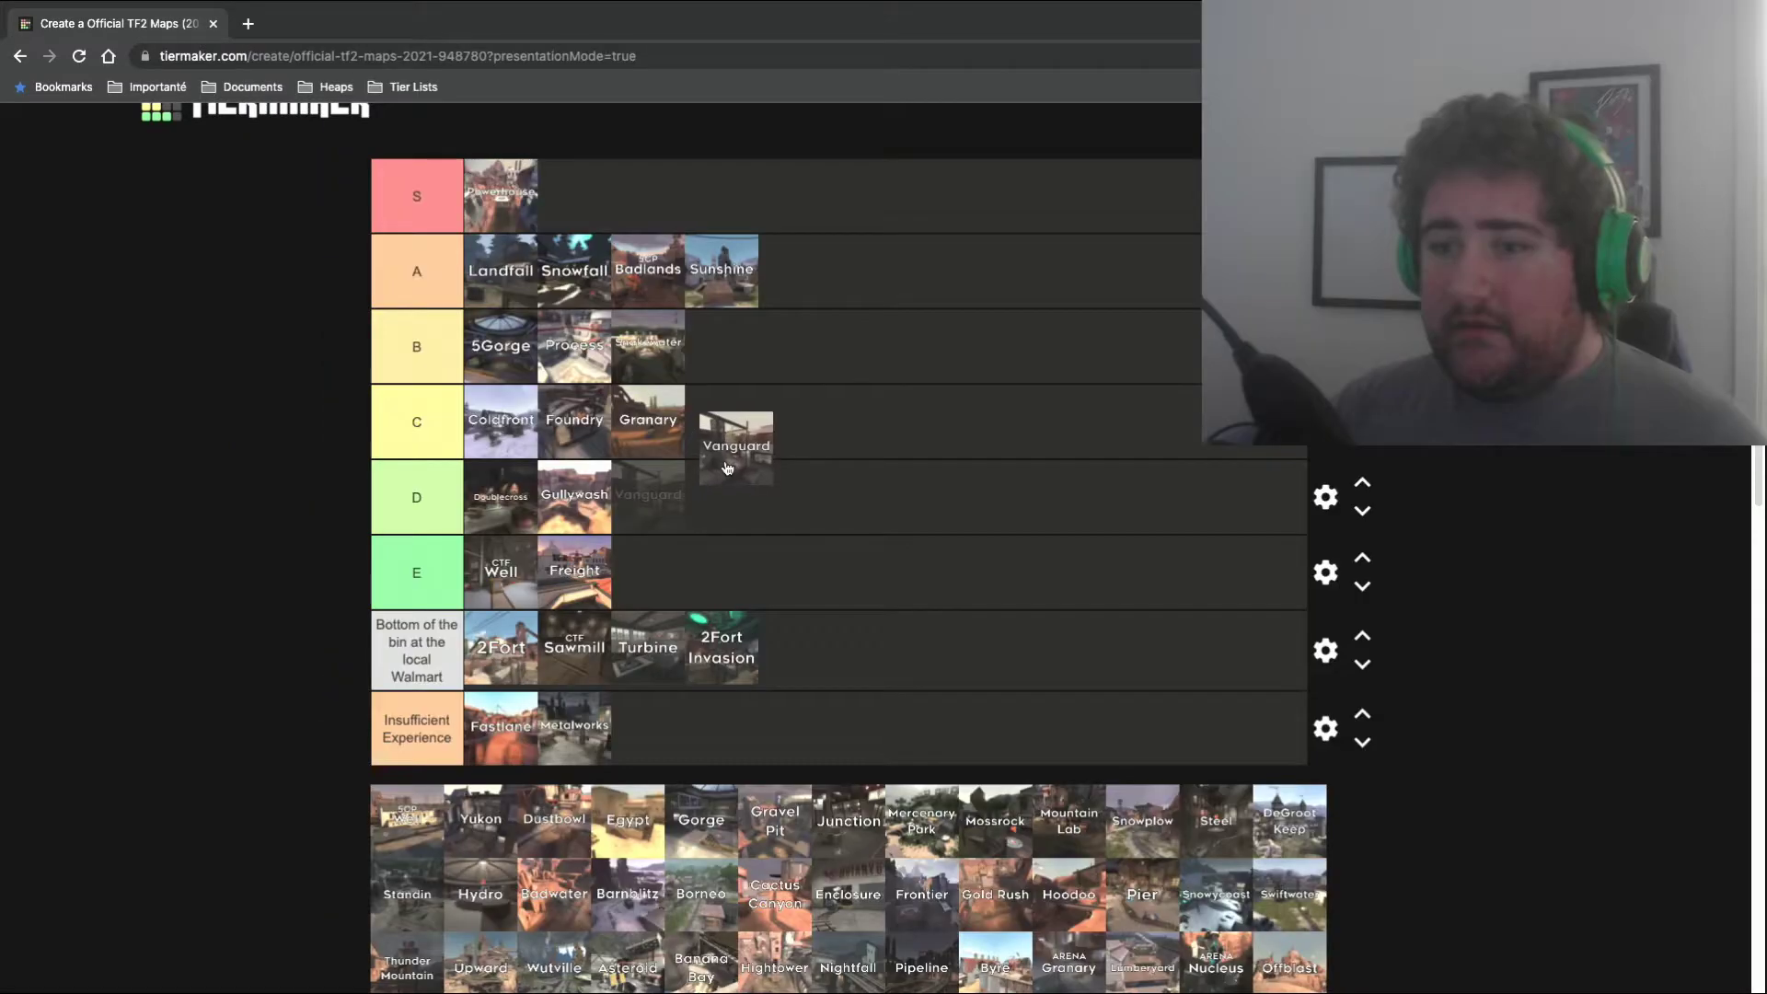
mouse_move(727, 423)
left_mouse_down()
mouse_move(746, 396)
mouse_move(739, 434)
left_mouse_up()
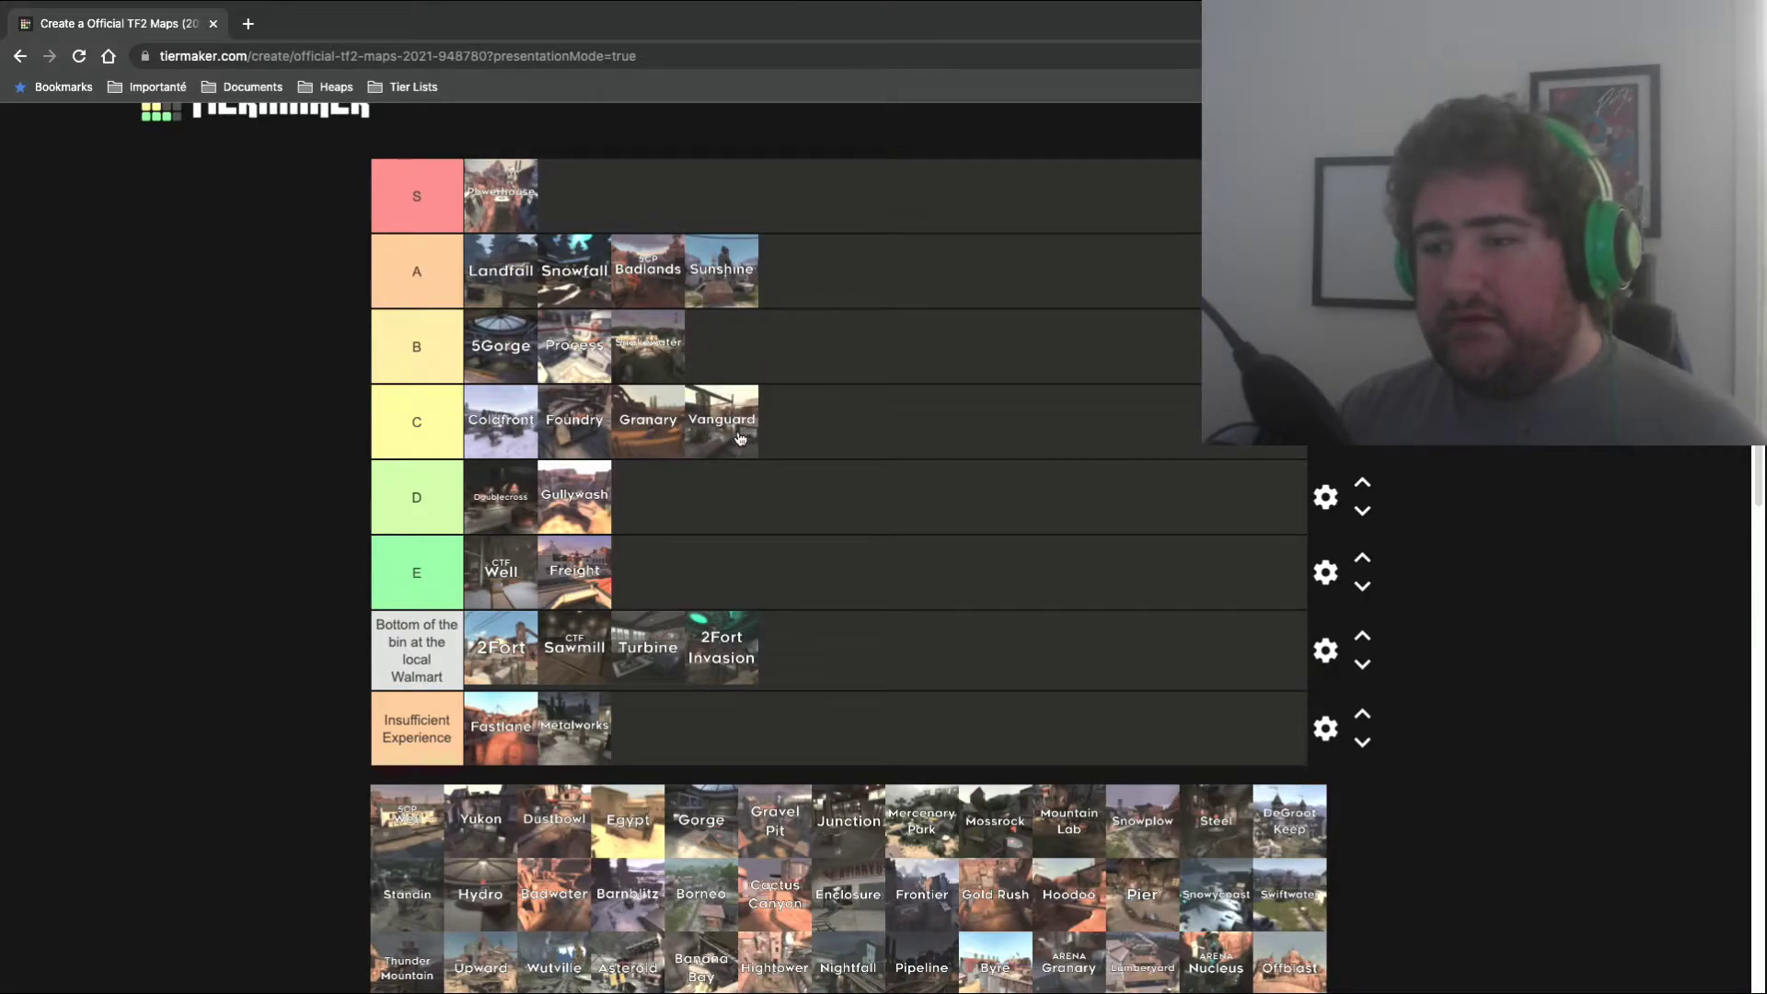
scroll(702, 549, "down", 1)
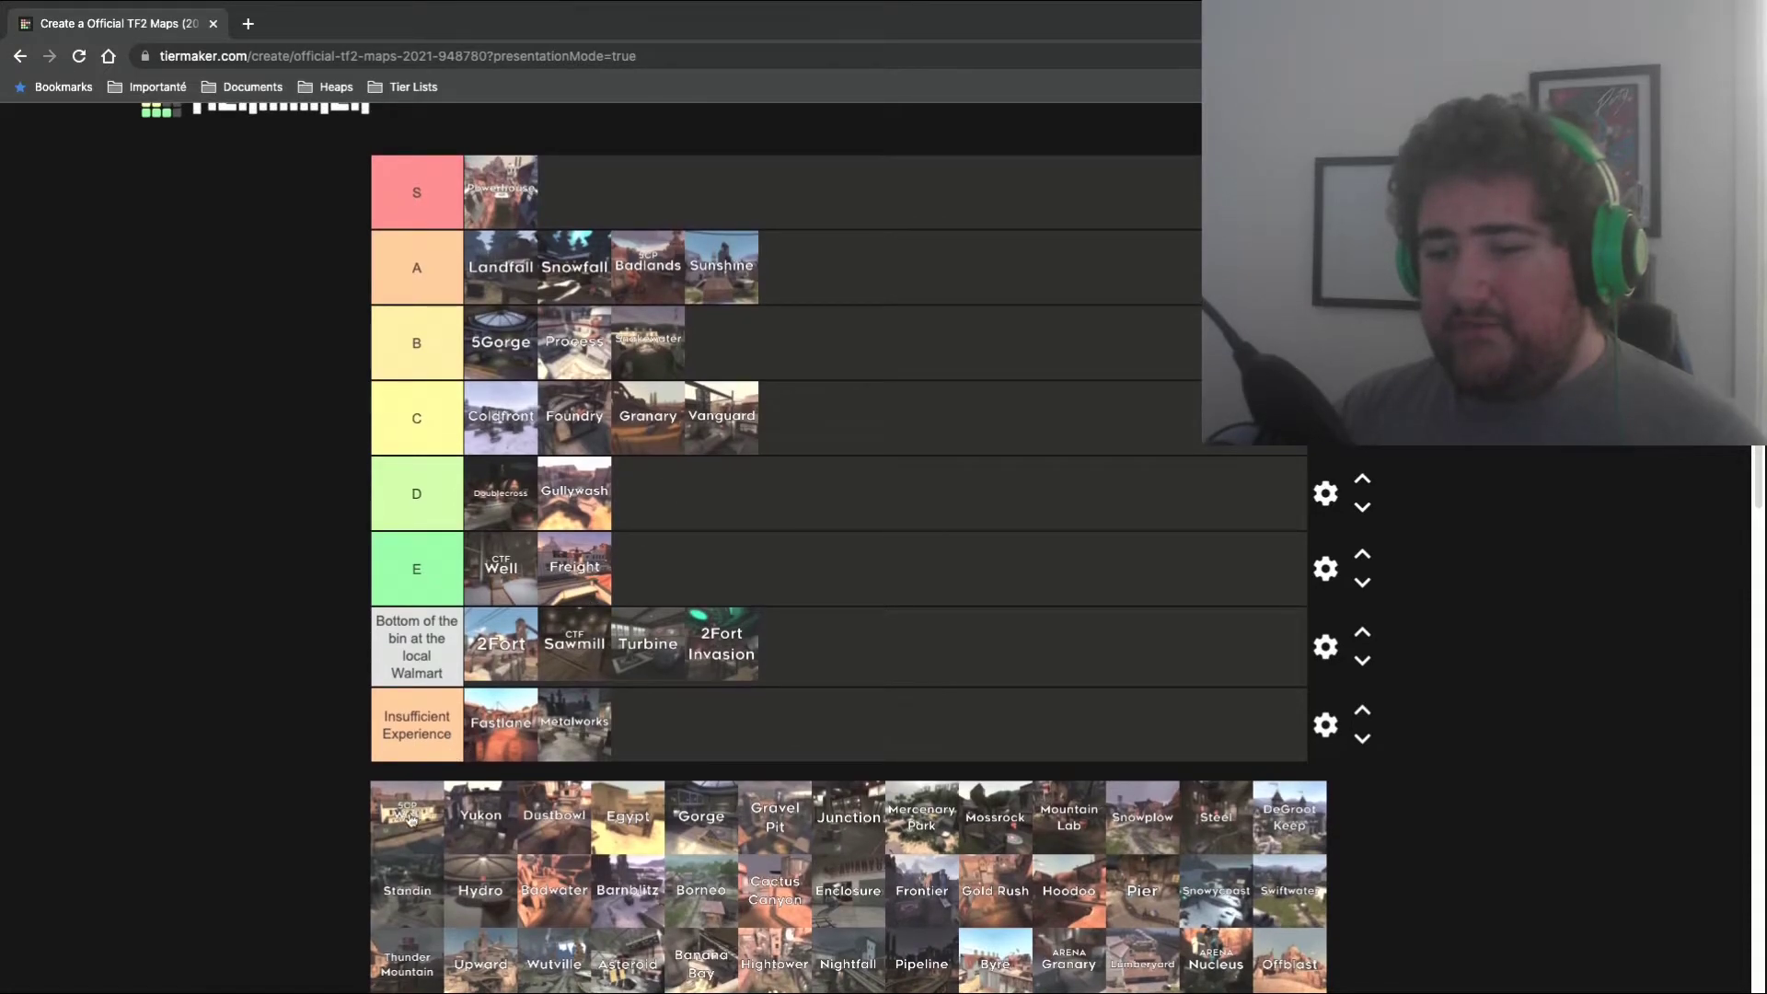
left_click_drag(410, 825, 770, 493)
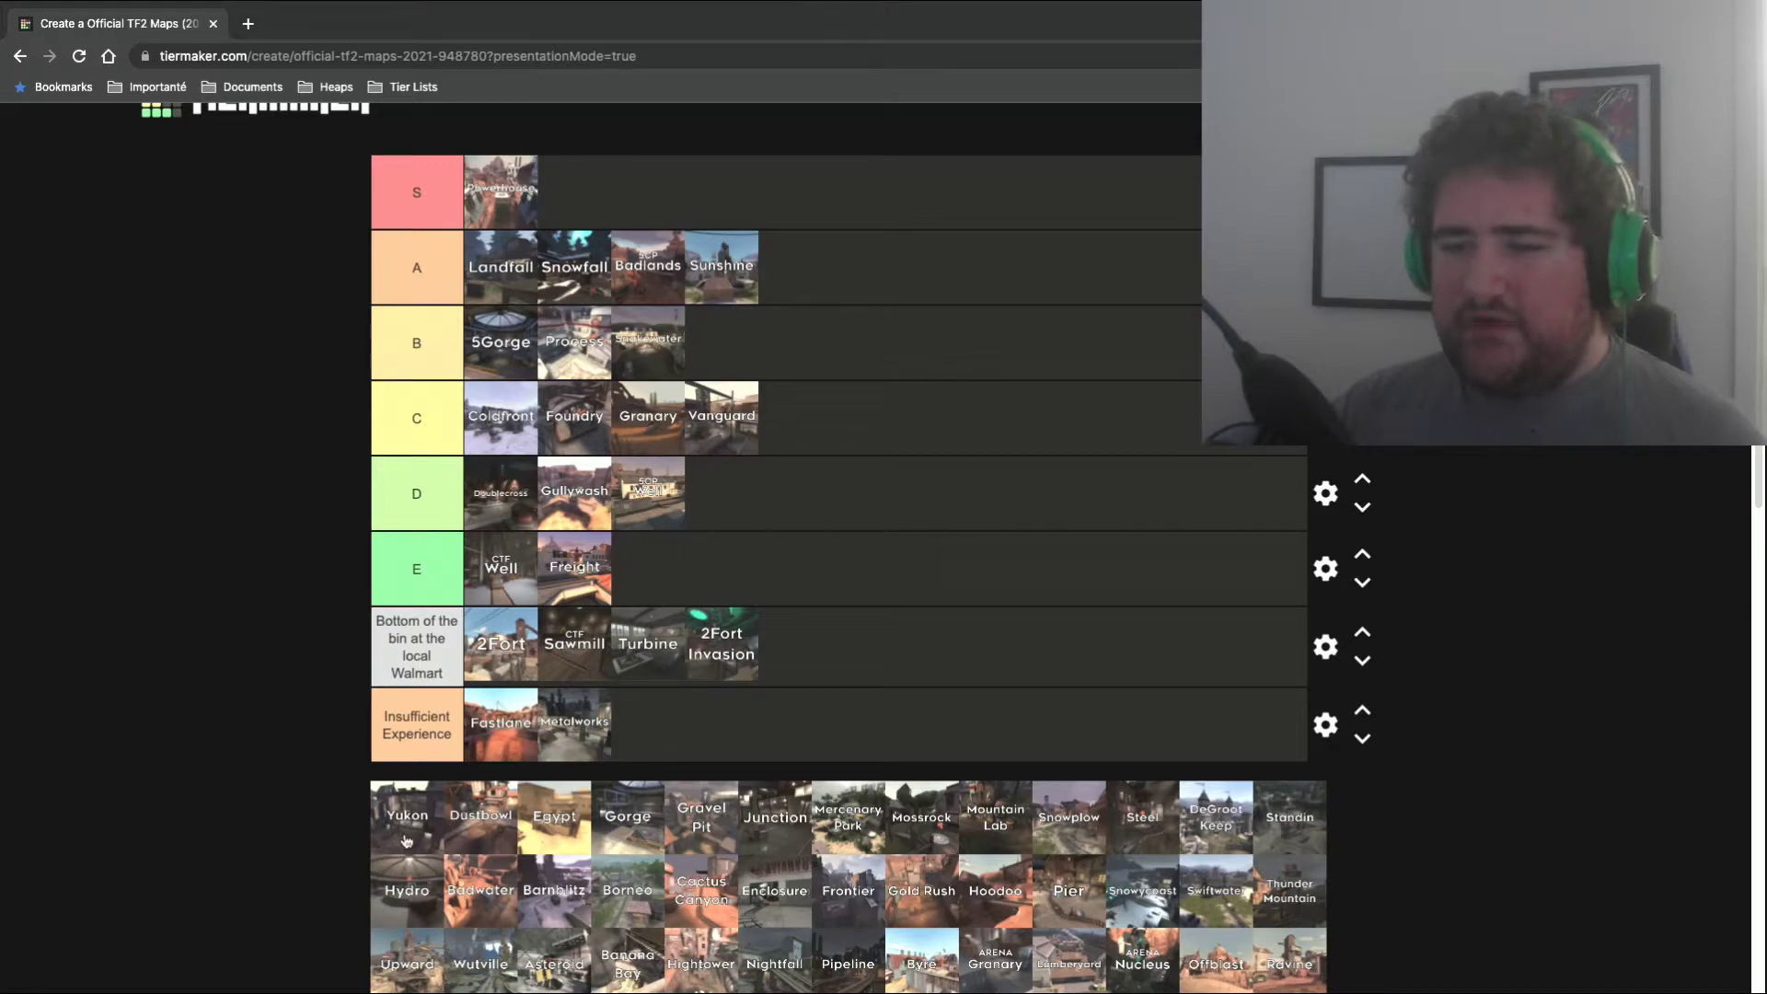
left_click_drag(410, 839, 646, 760)
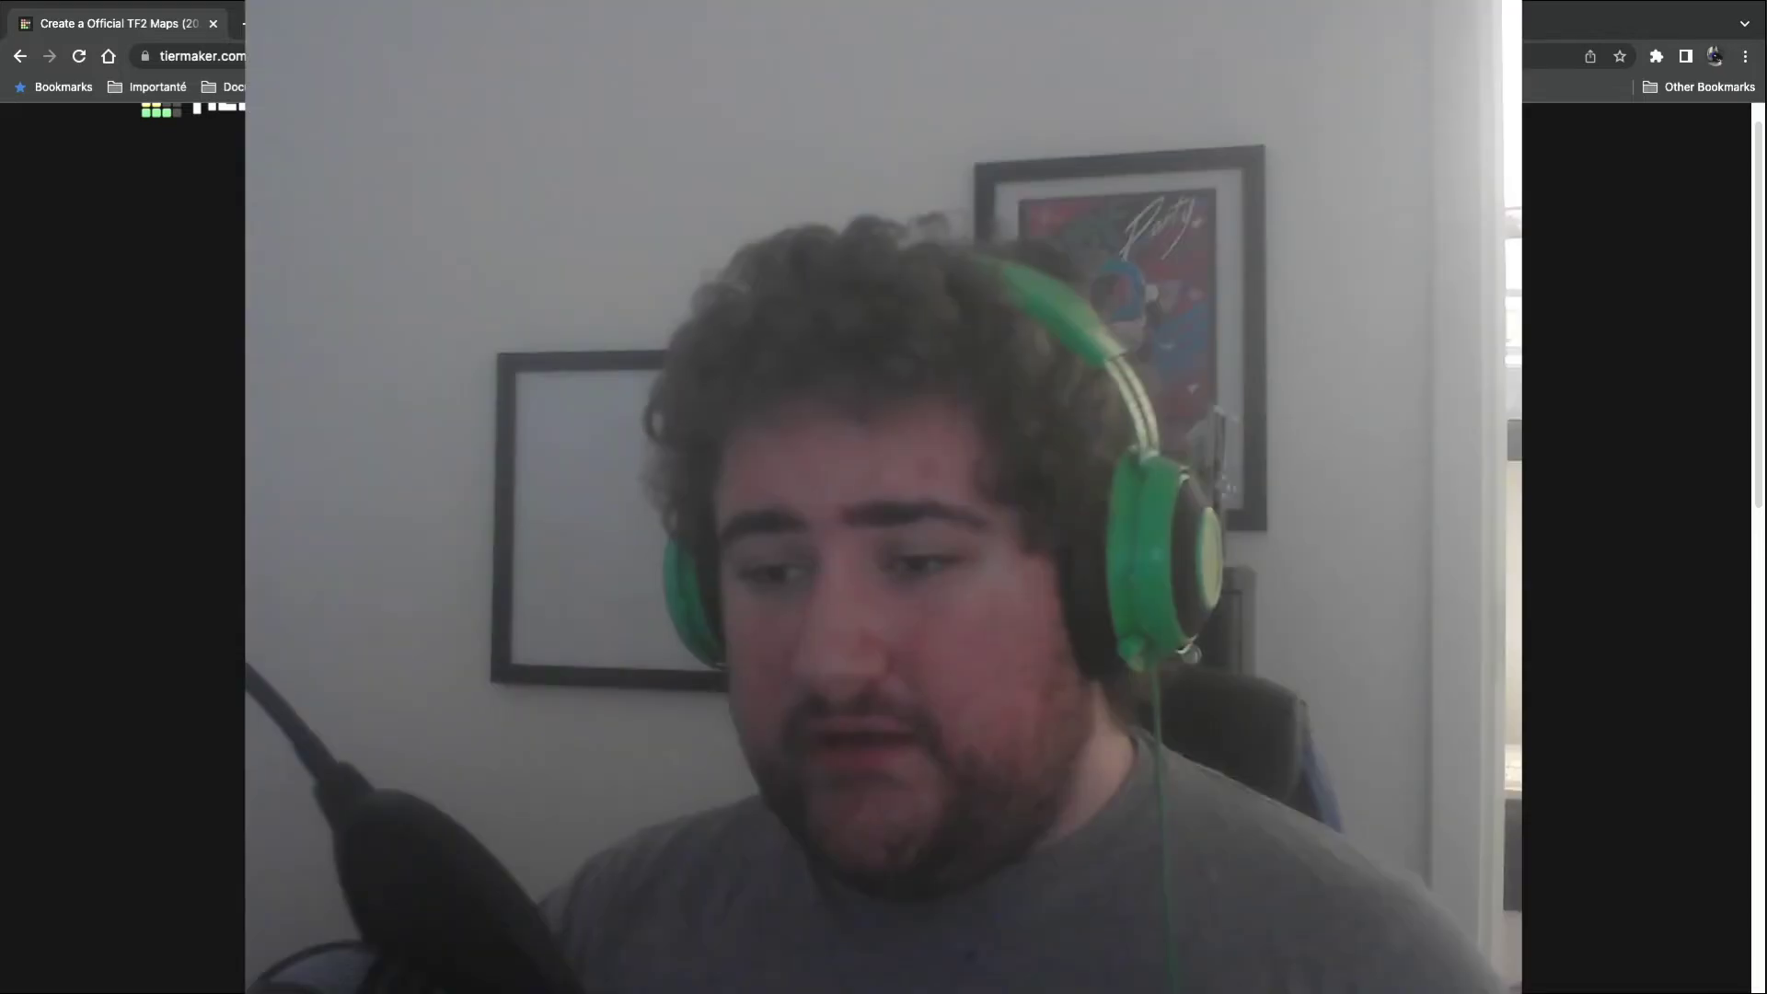
left_click_drag(408, 823, 648, 567)
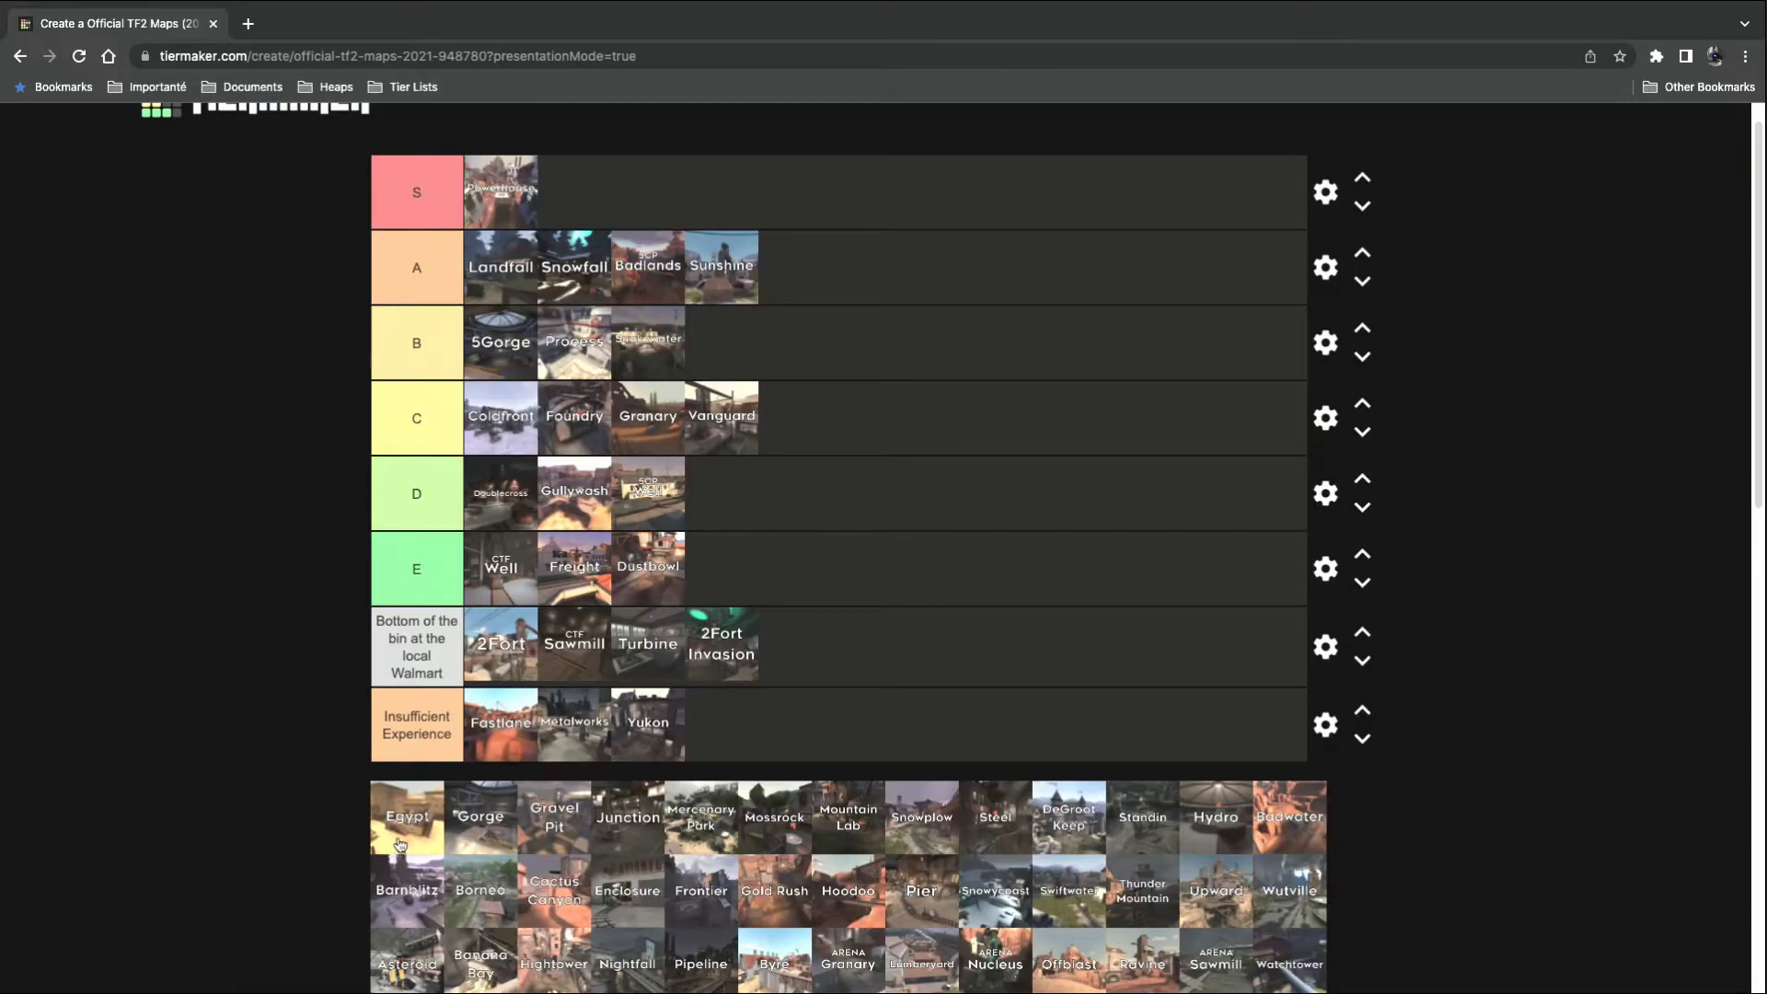
Rank Egypt in C, Gorge in D, Gravel Pit in S, Junction and Mercenary Park in Bottom of the bin, Mossrock in Insufficient Experience.
left_click_drag(400, 844, 837, 432)
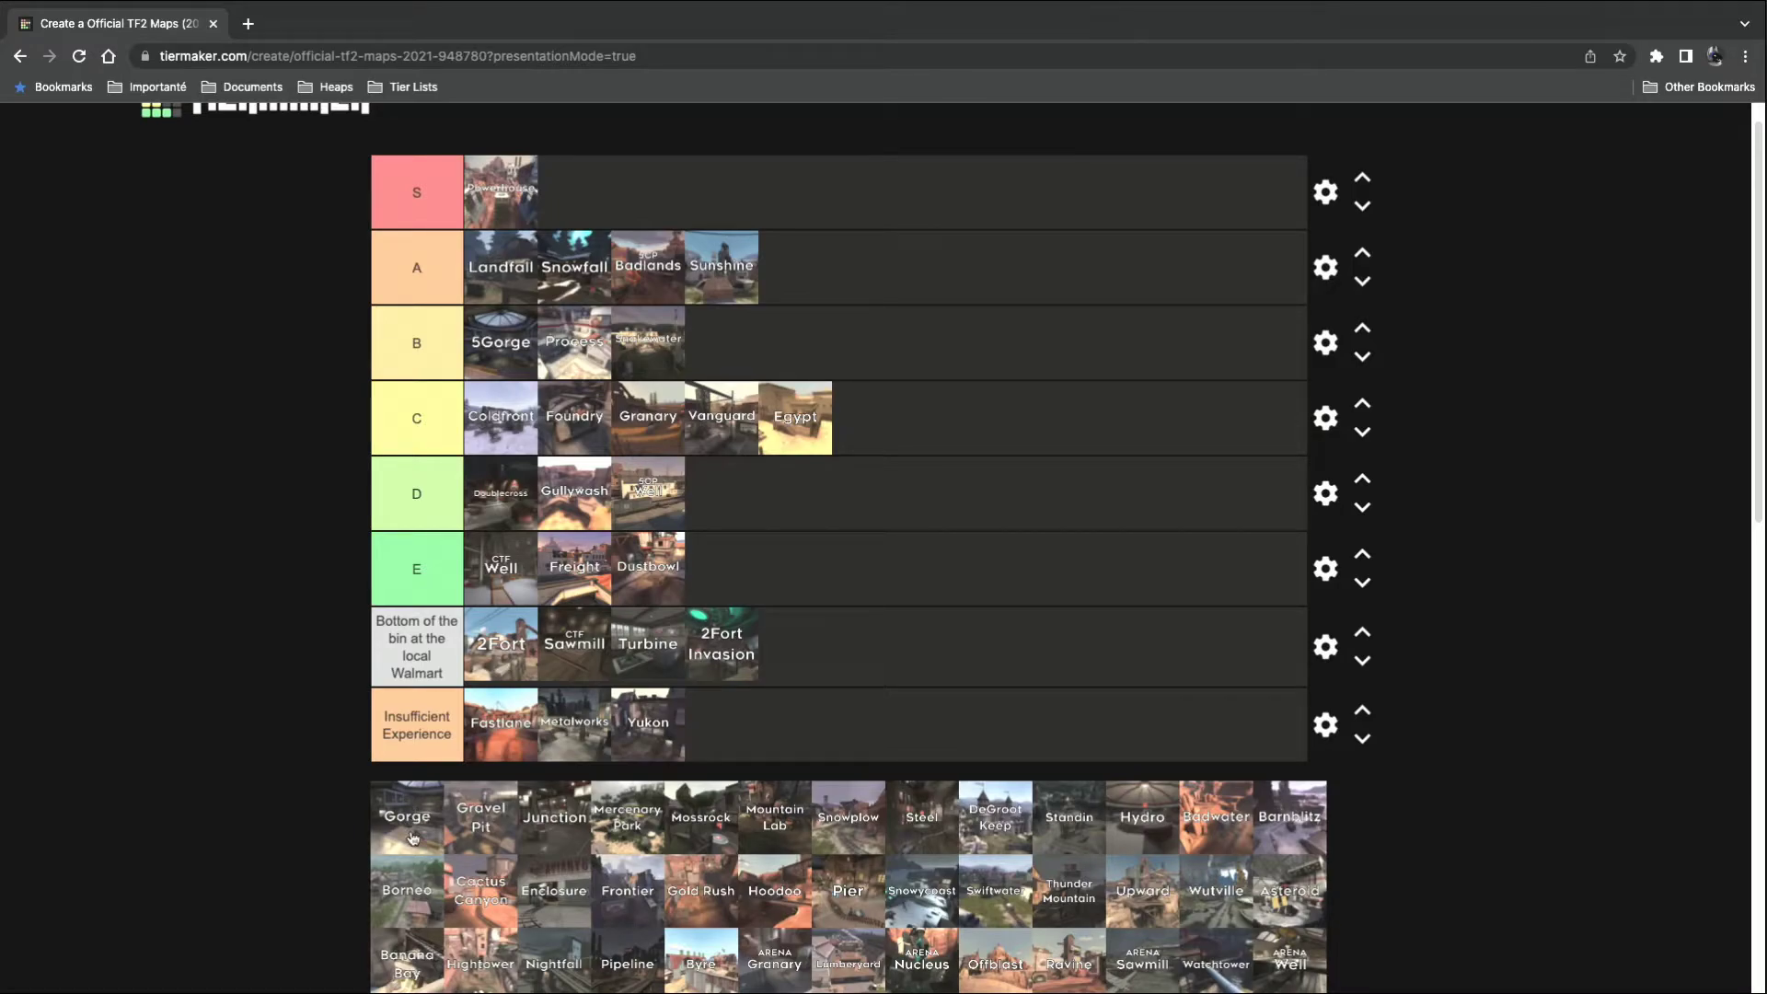
left_click_drag(413, 838, 752, 527)
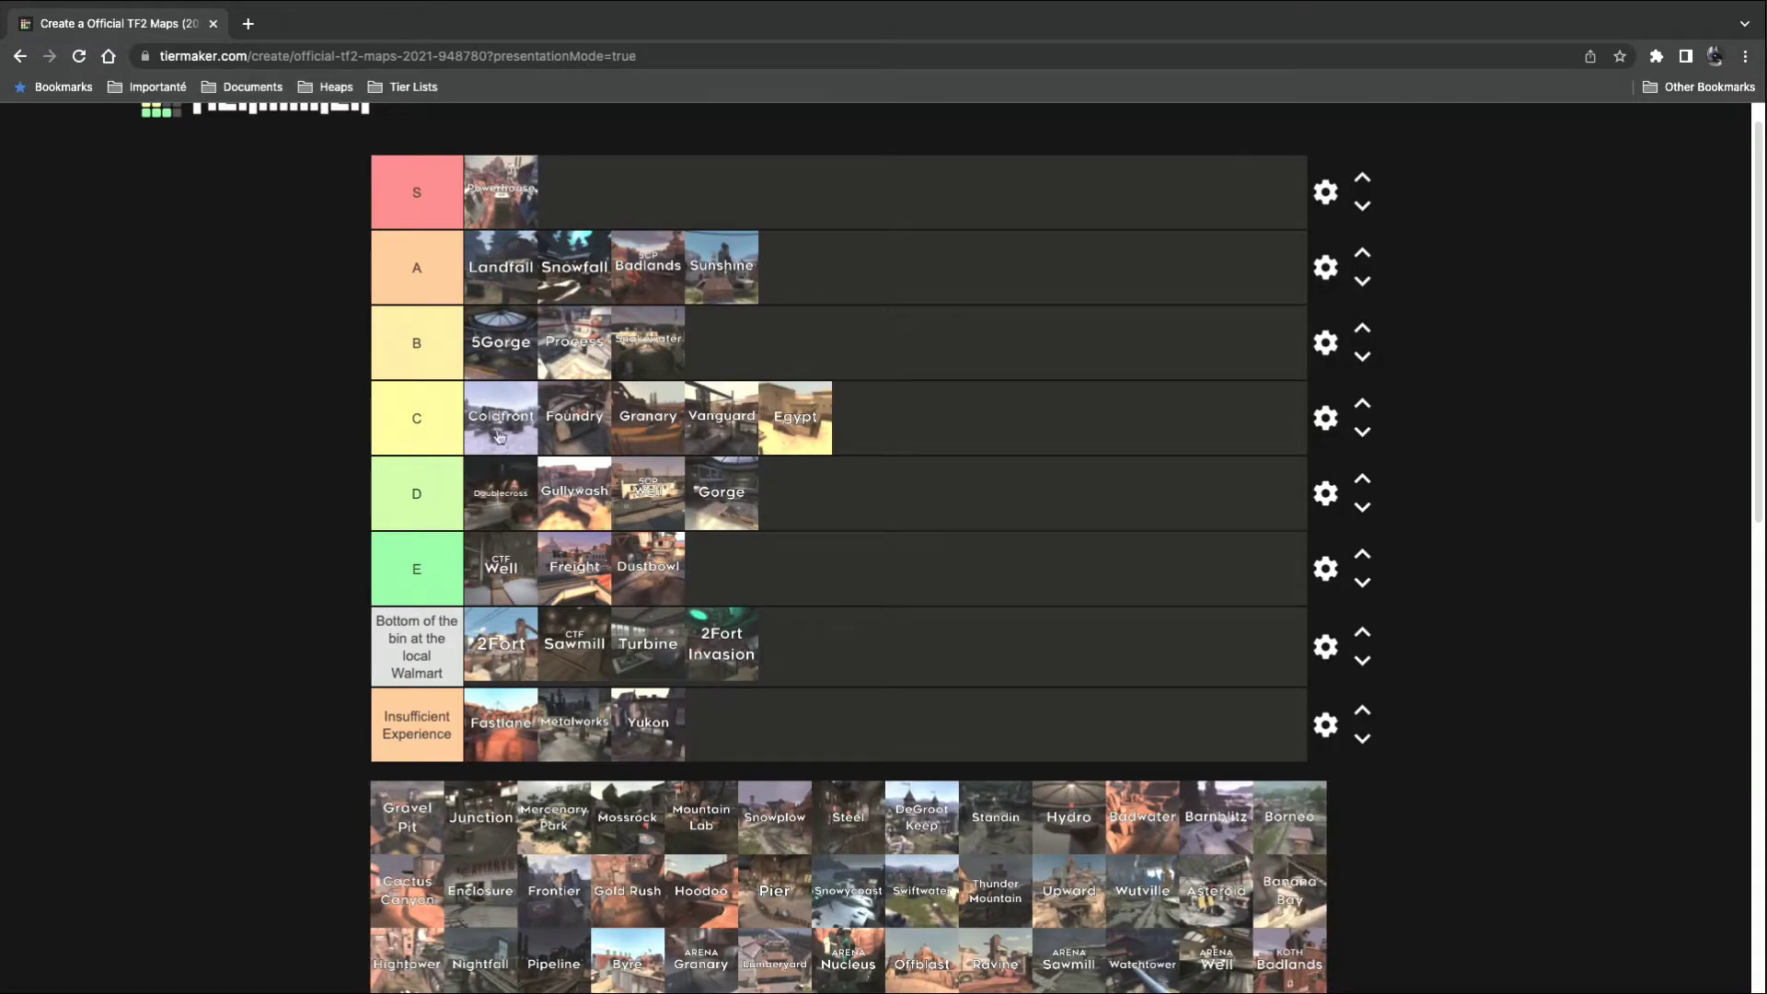
left_click_drag(393, 822, 762, 217)
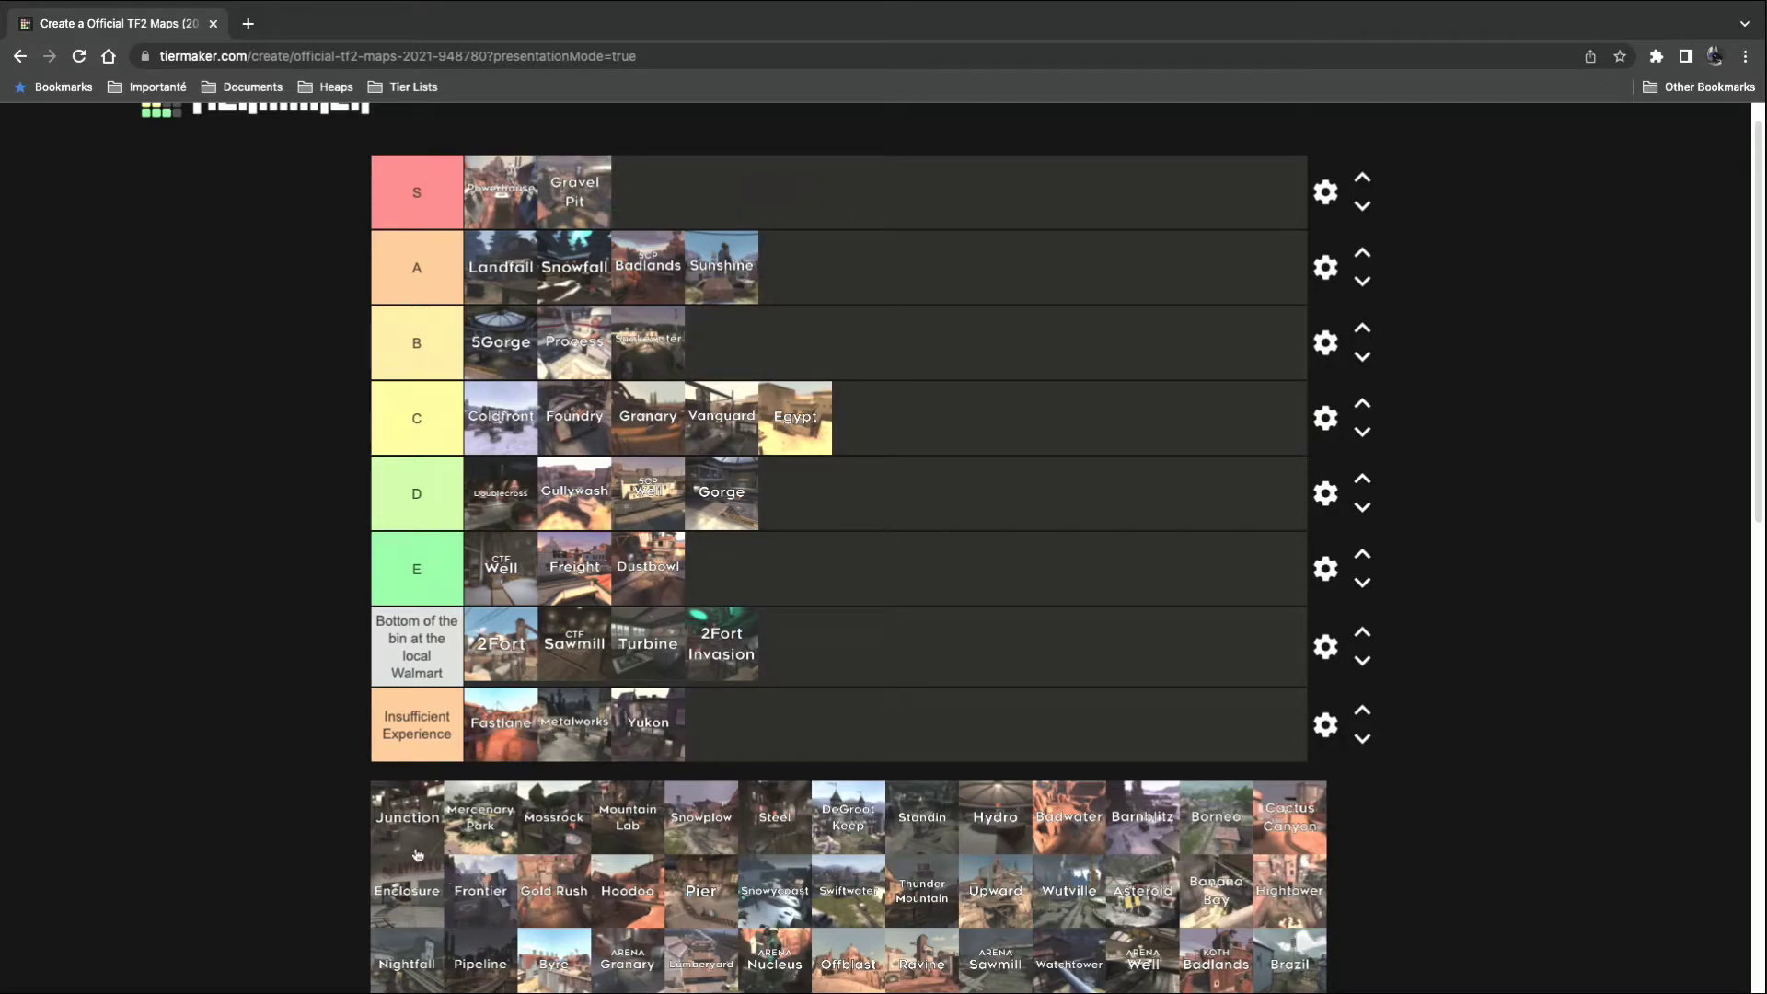
left_click_drag(418, 838, 835, 681)
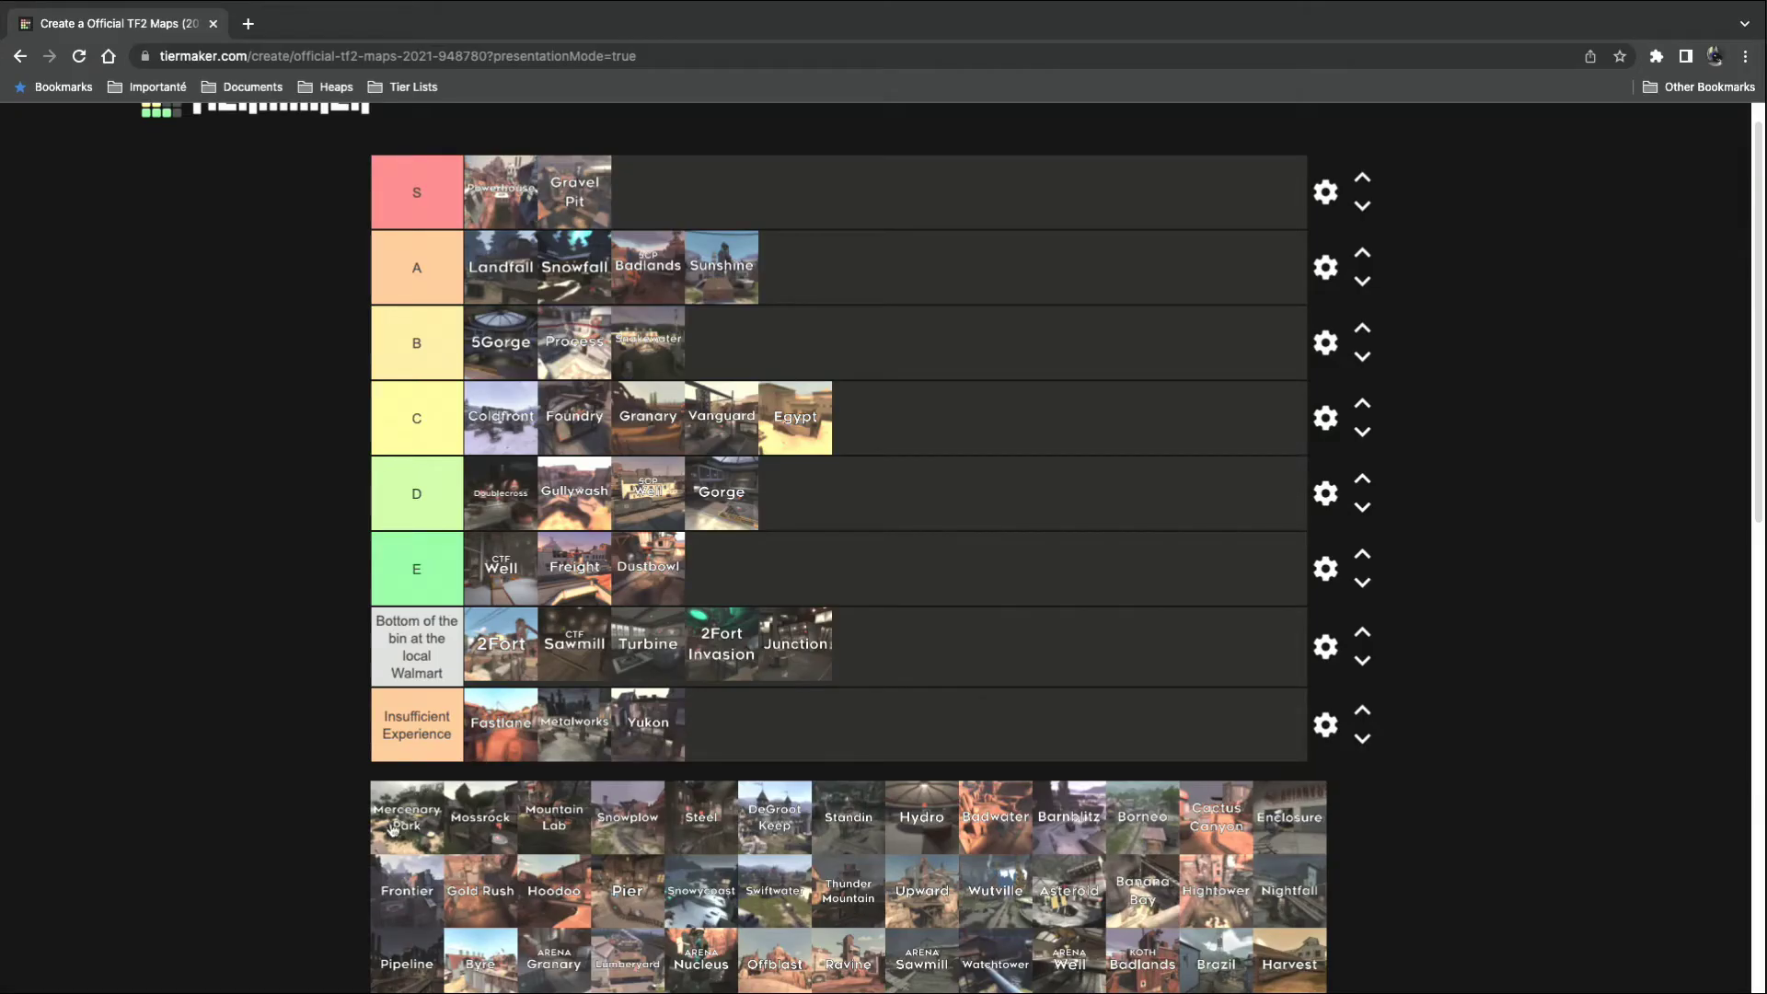
left_click_drag(393, 828, 833, 677)
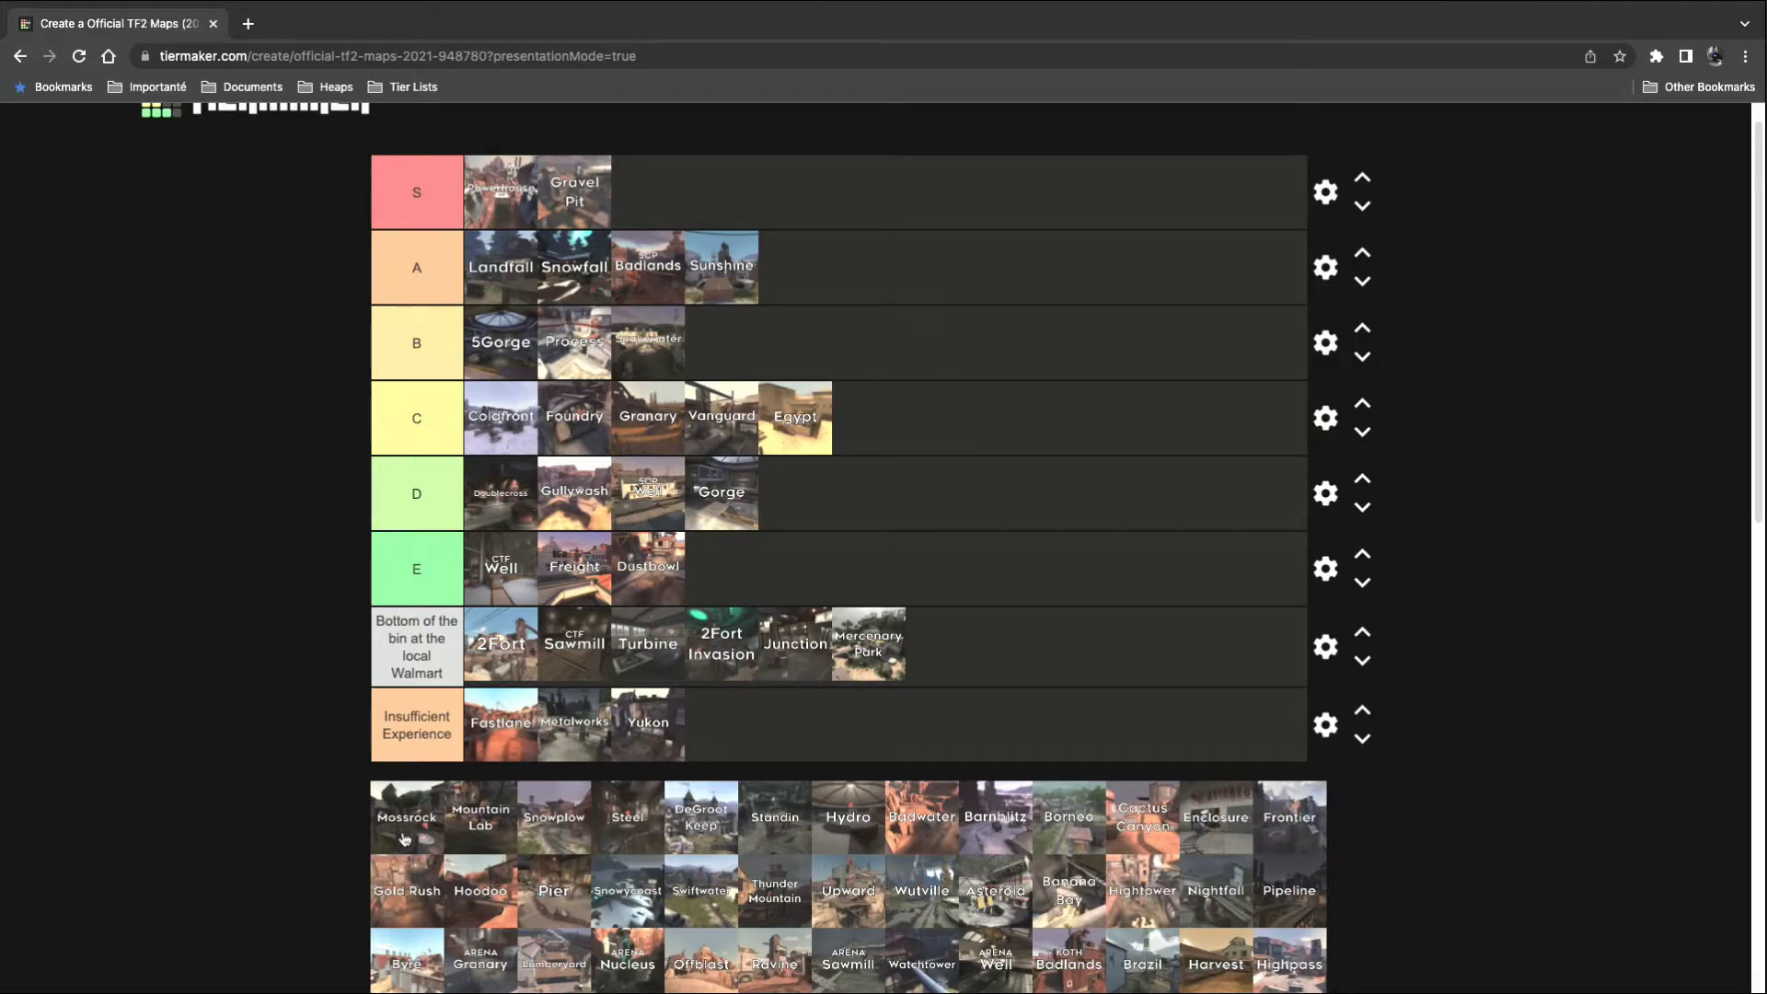
left_click_drag(405, 838, 716, 741)
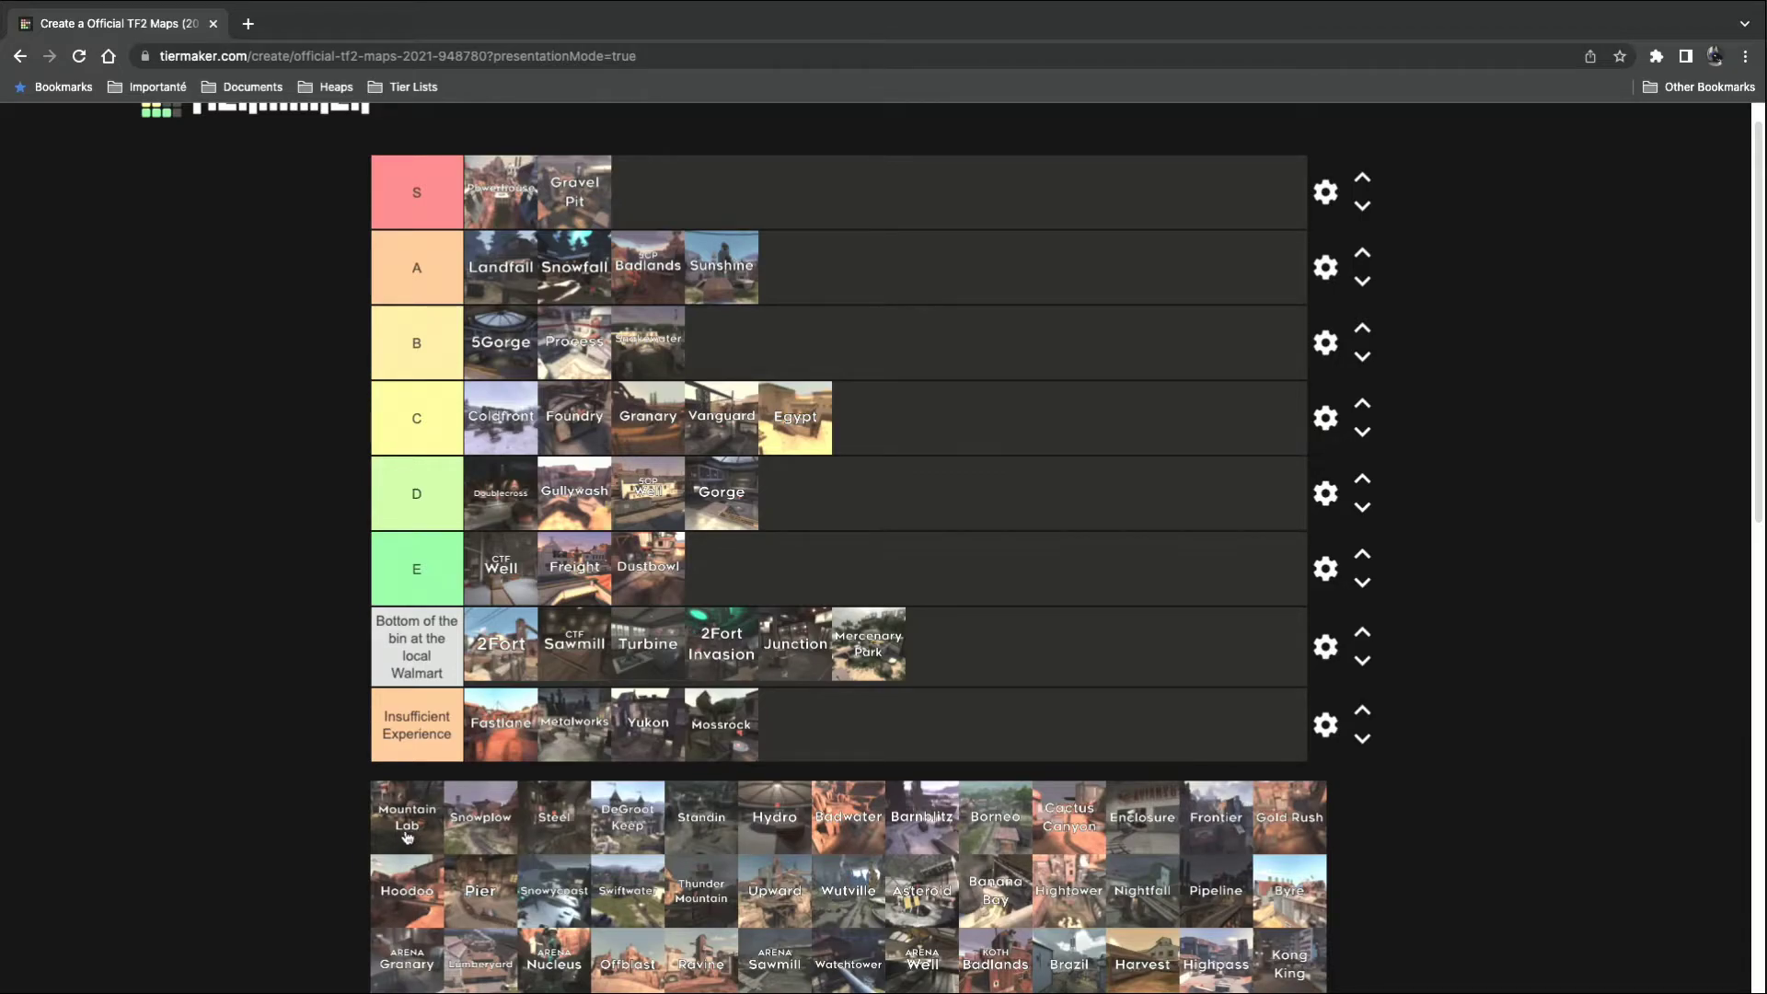
Rank Mountain Lab in A, Snowplow in D, Steel in S after Gravel Pit, and DeGroot Keep in B.
left_click_drag(407, 837, 816, 300)
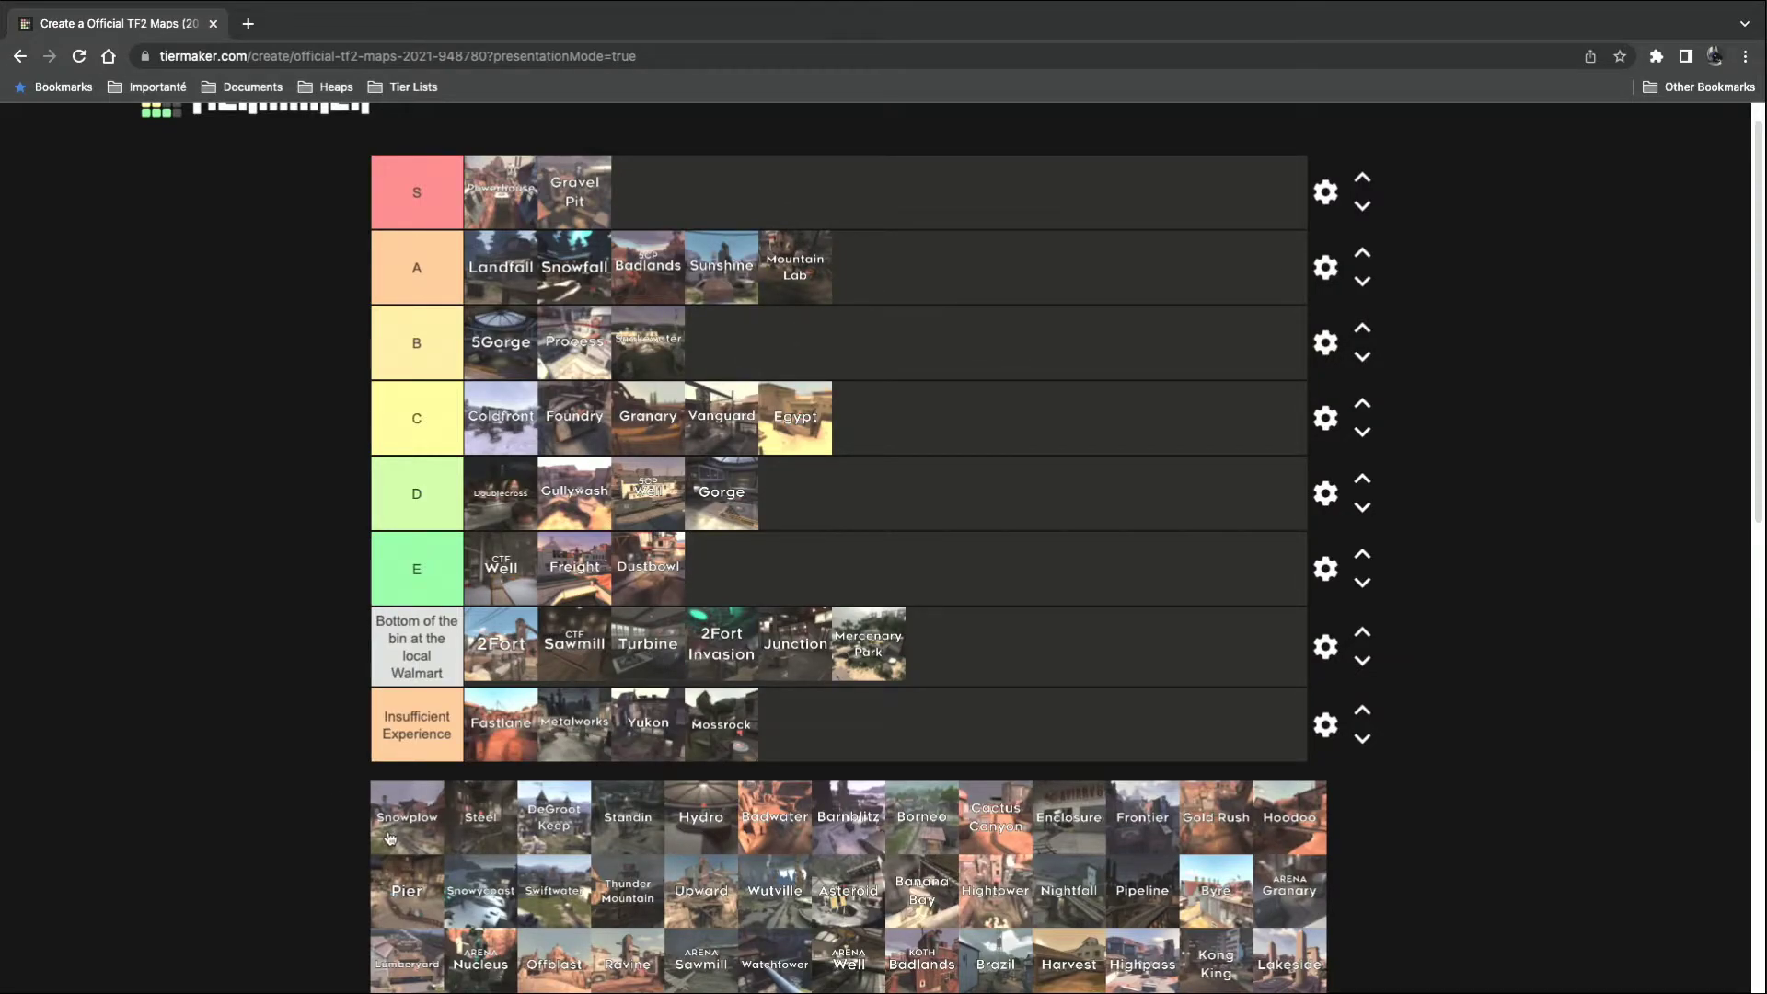
left_click_drag(390, 837, 795, 502)
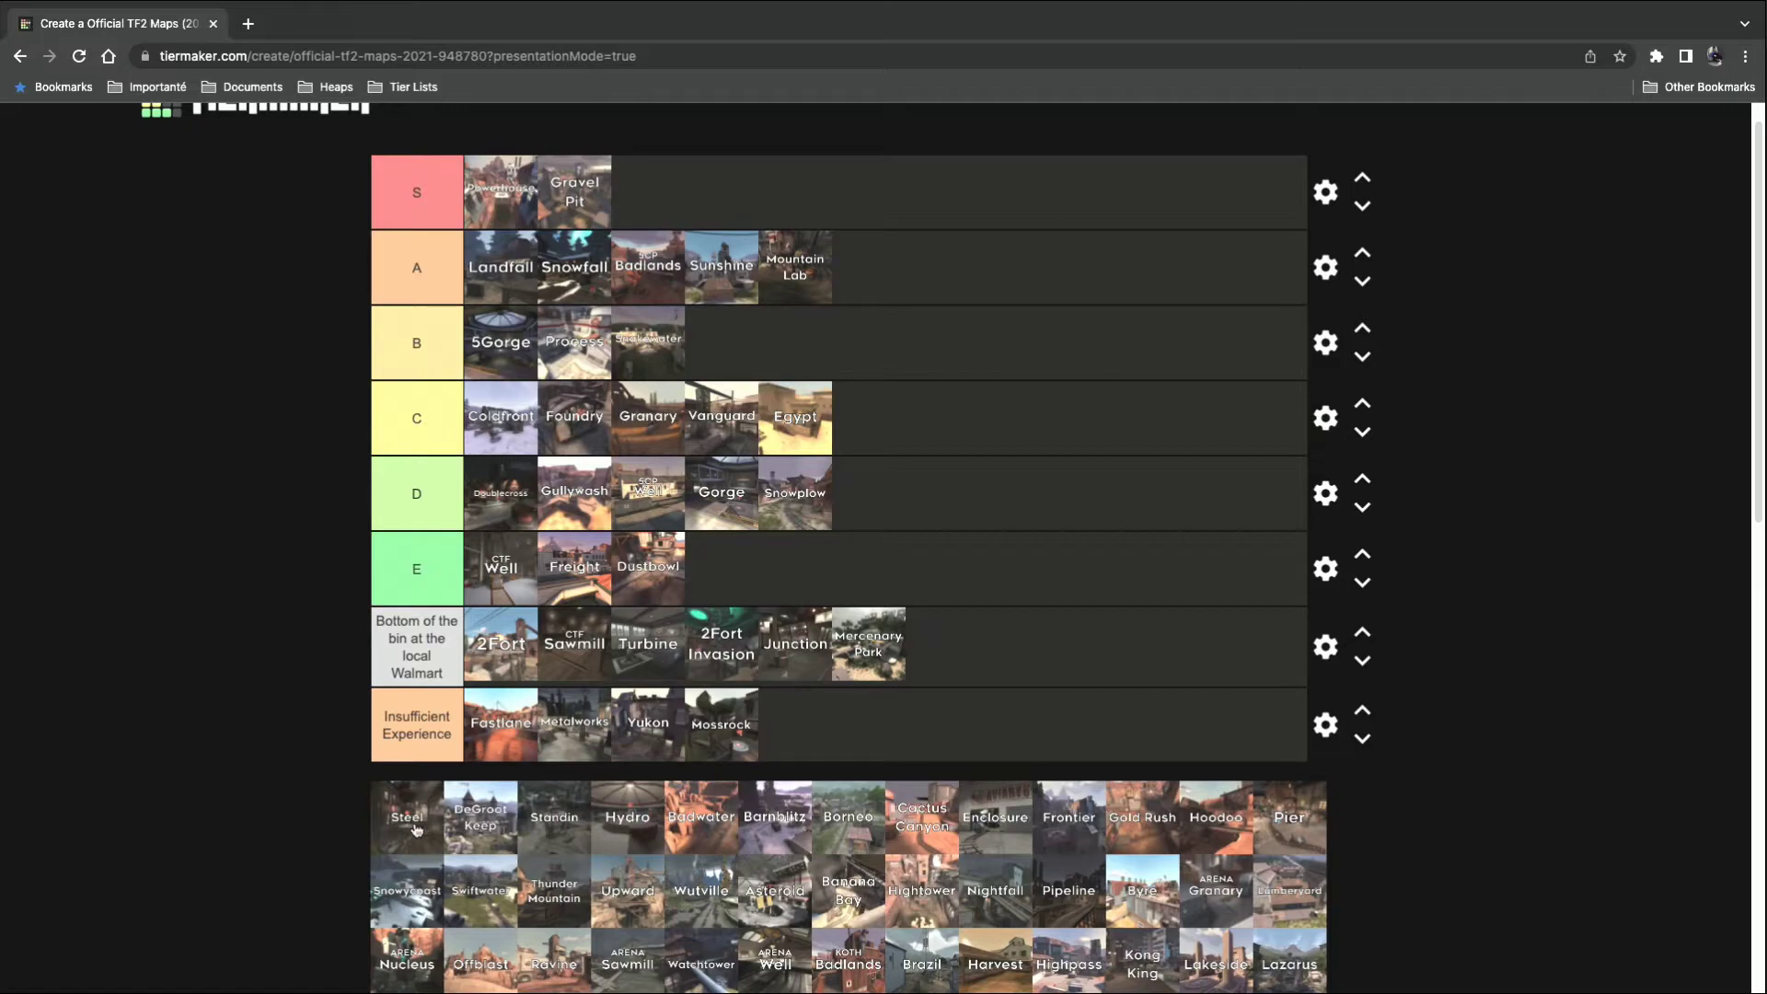
left_click_drag(412, 831, 655, 188)
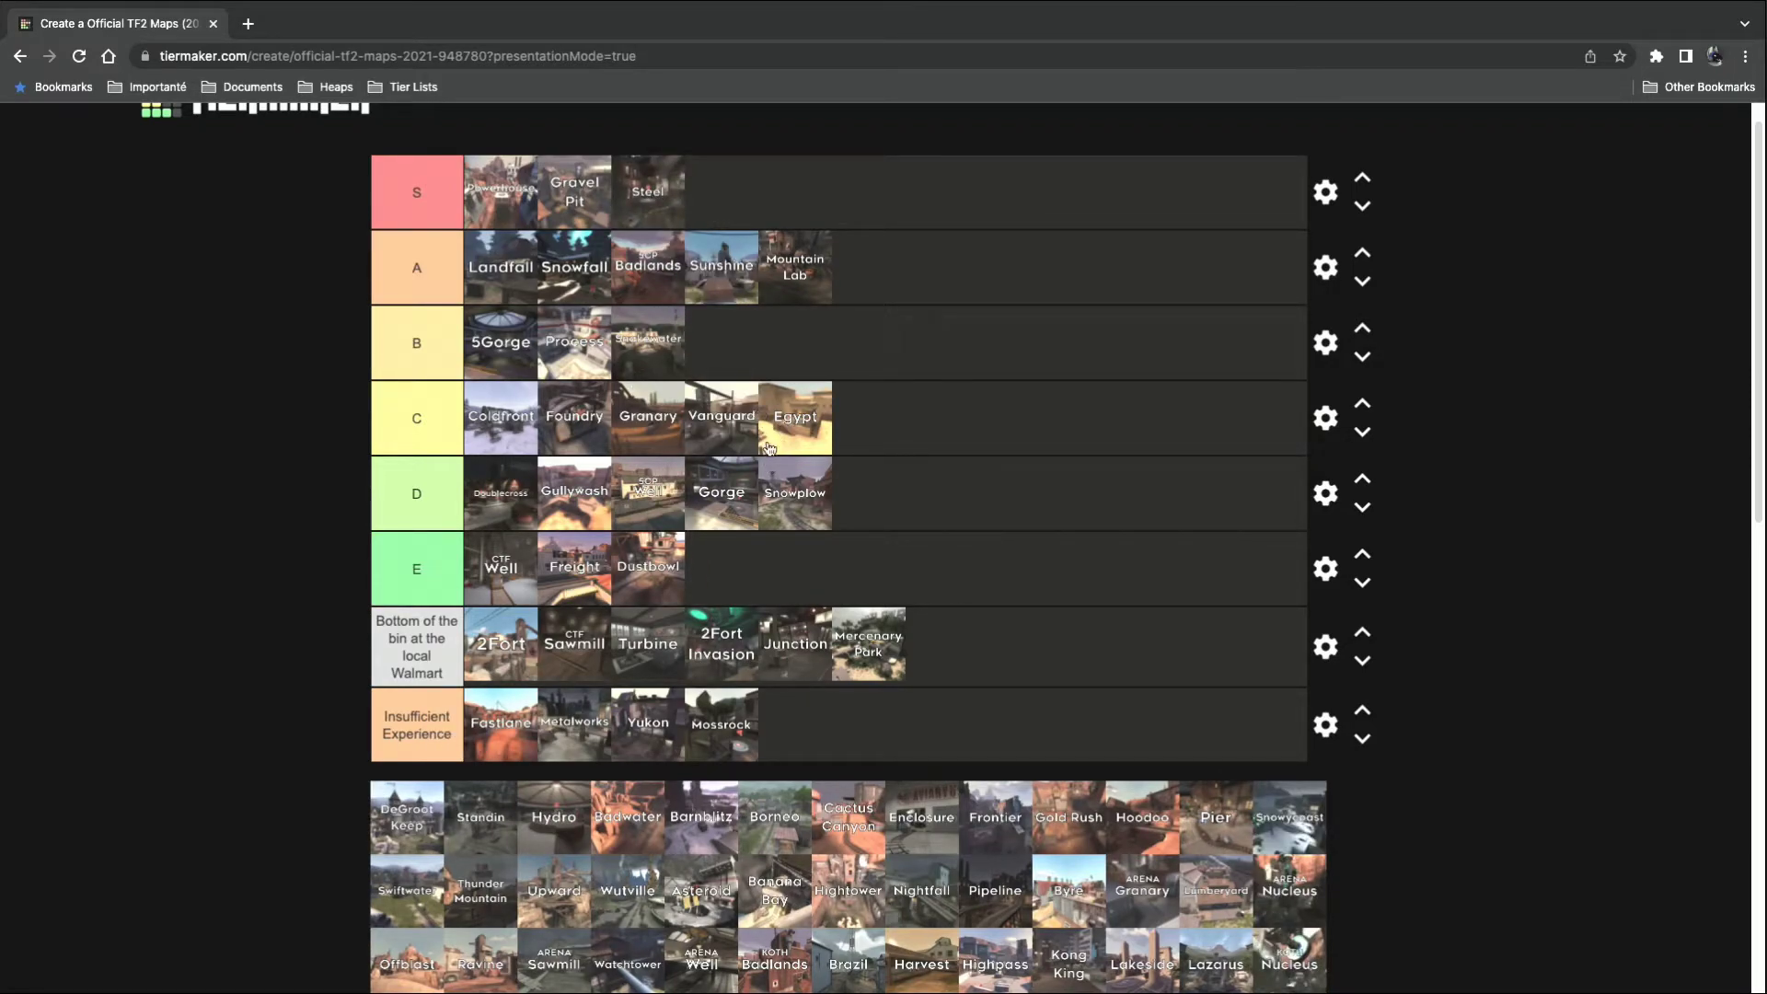
left_click_drag(402, 833, 726, 565)
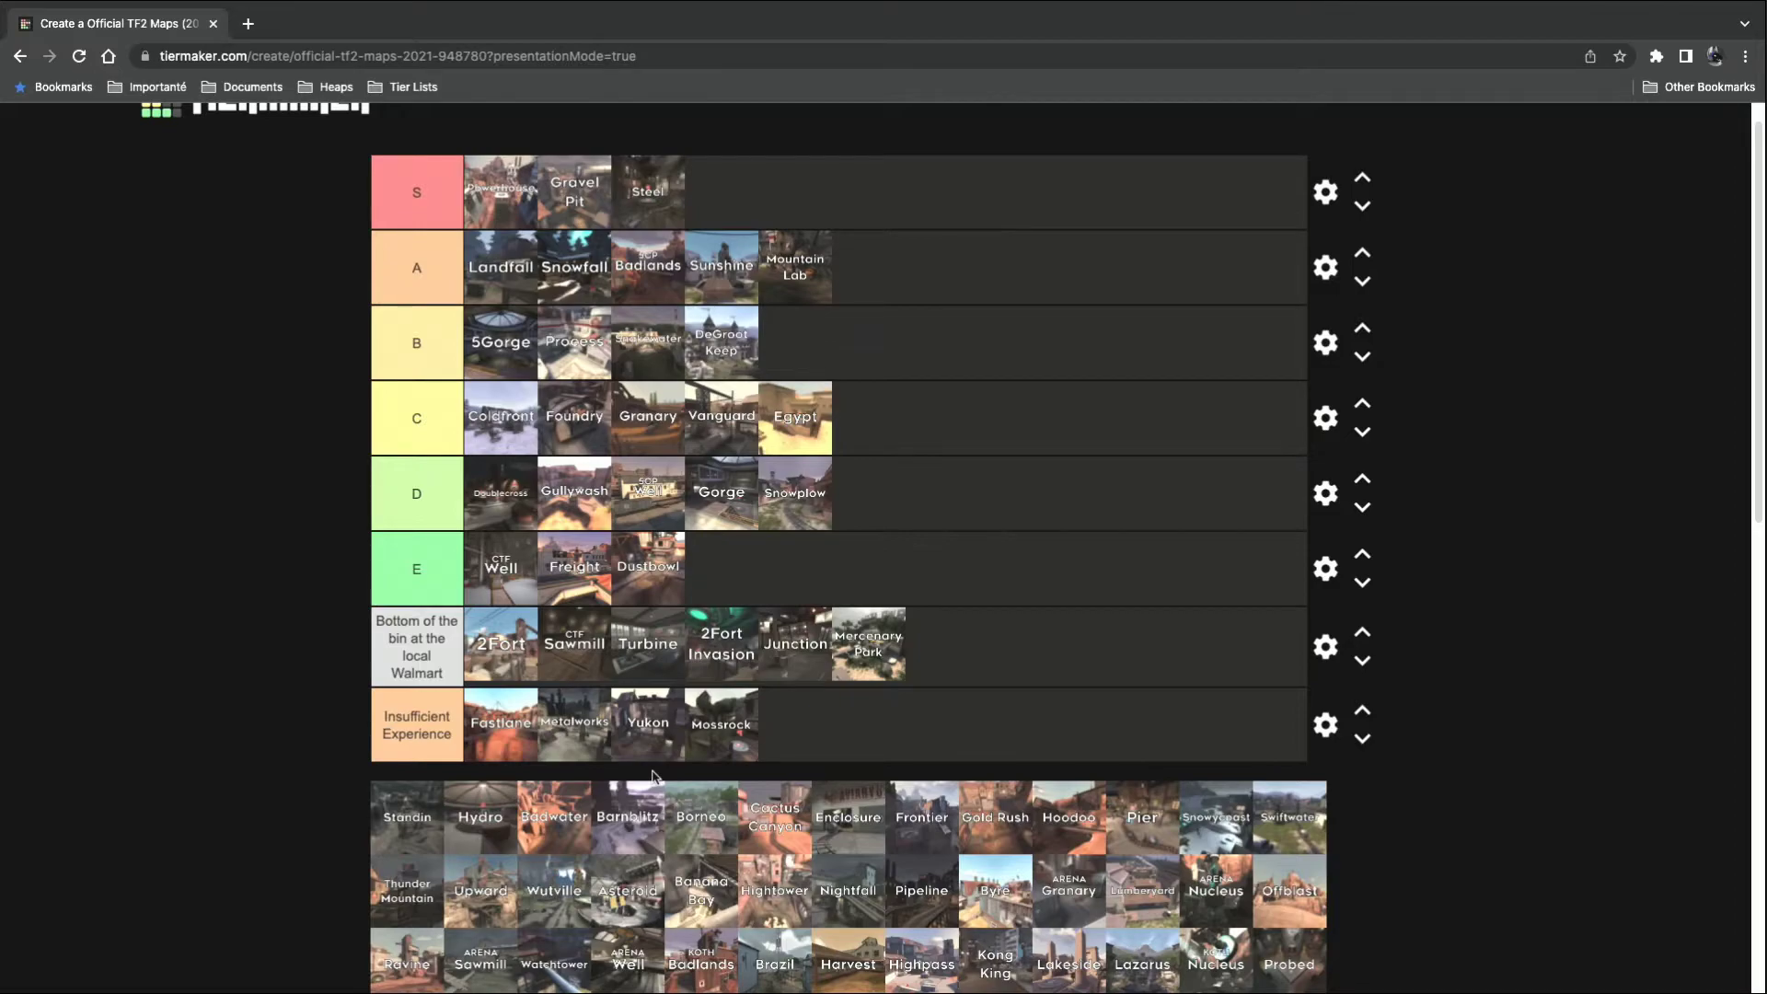
scroll(621, 771, "up", 1)
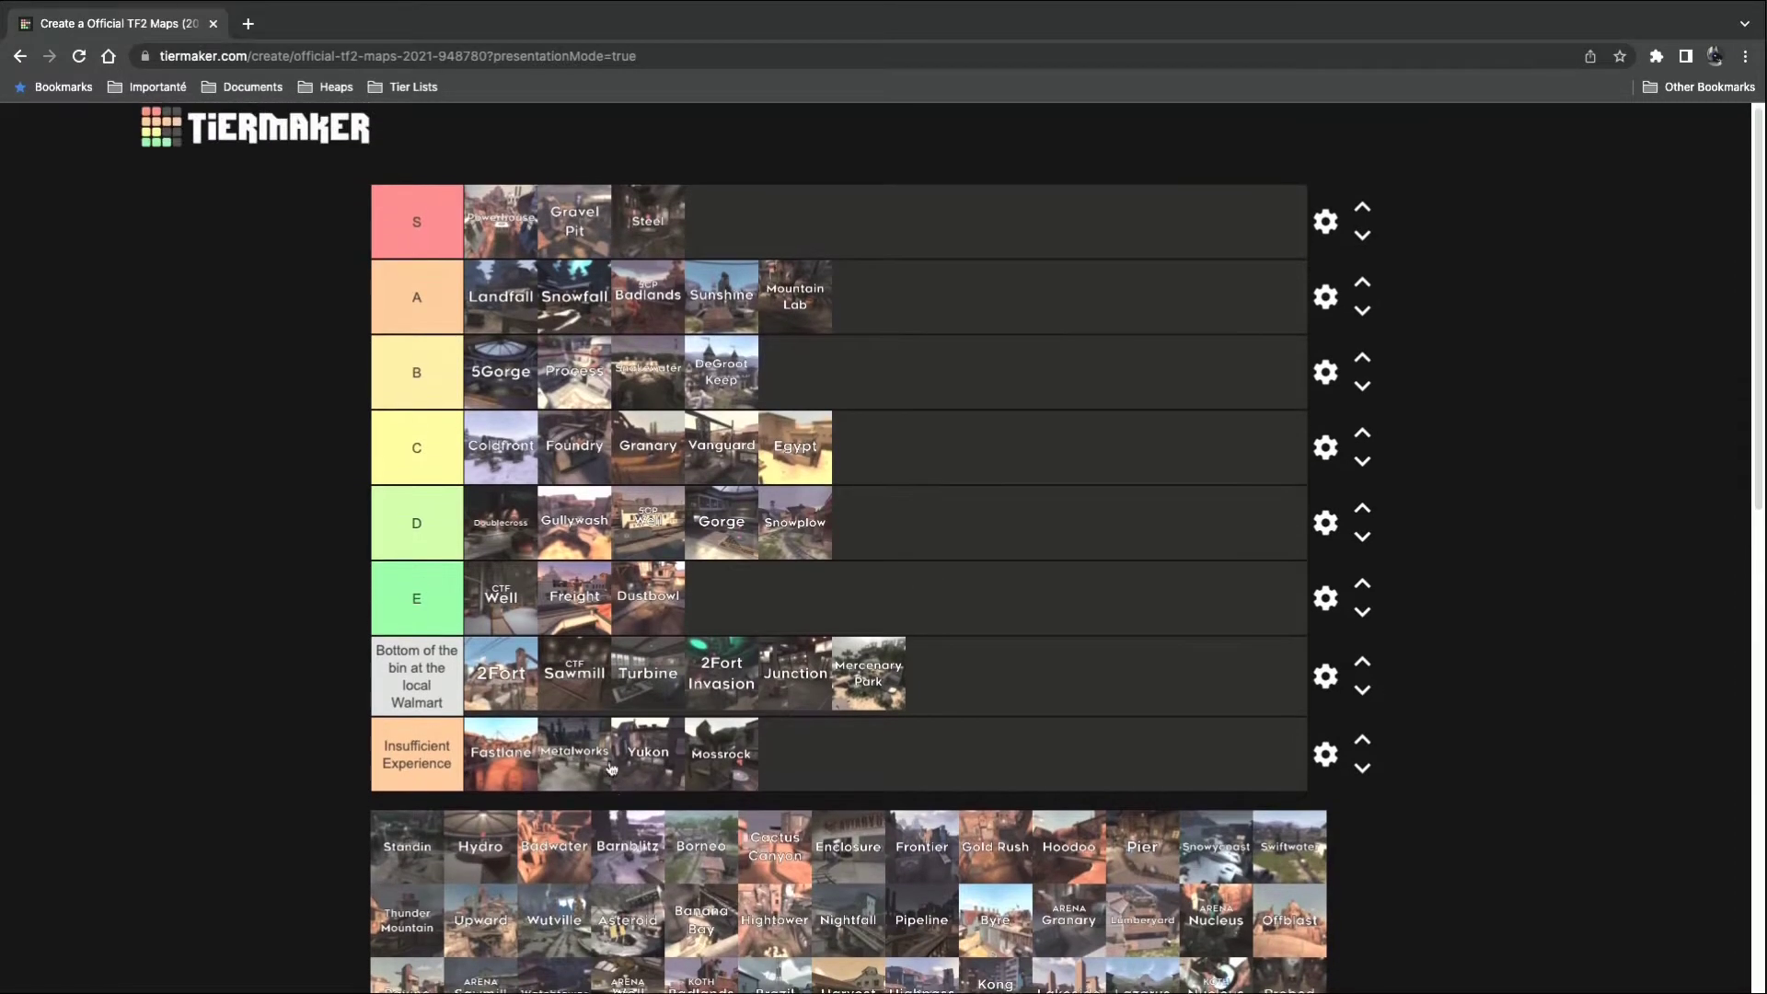
Place Standin in D, Hydro and Cactus Canyon in S, Badwater in A, Barnblitz in C, Borneo in B.
left_click_drag(406, 852, 971, 690)
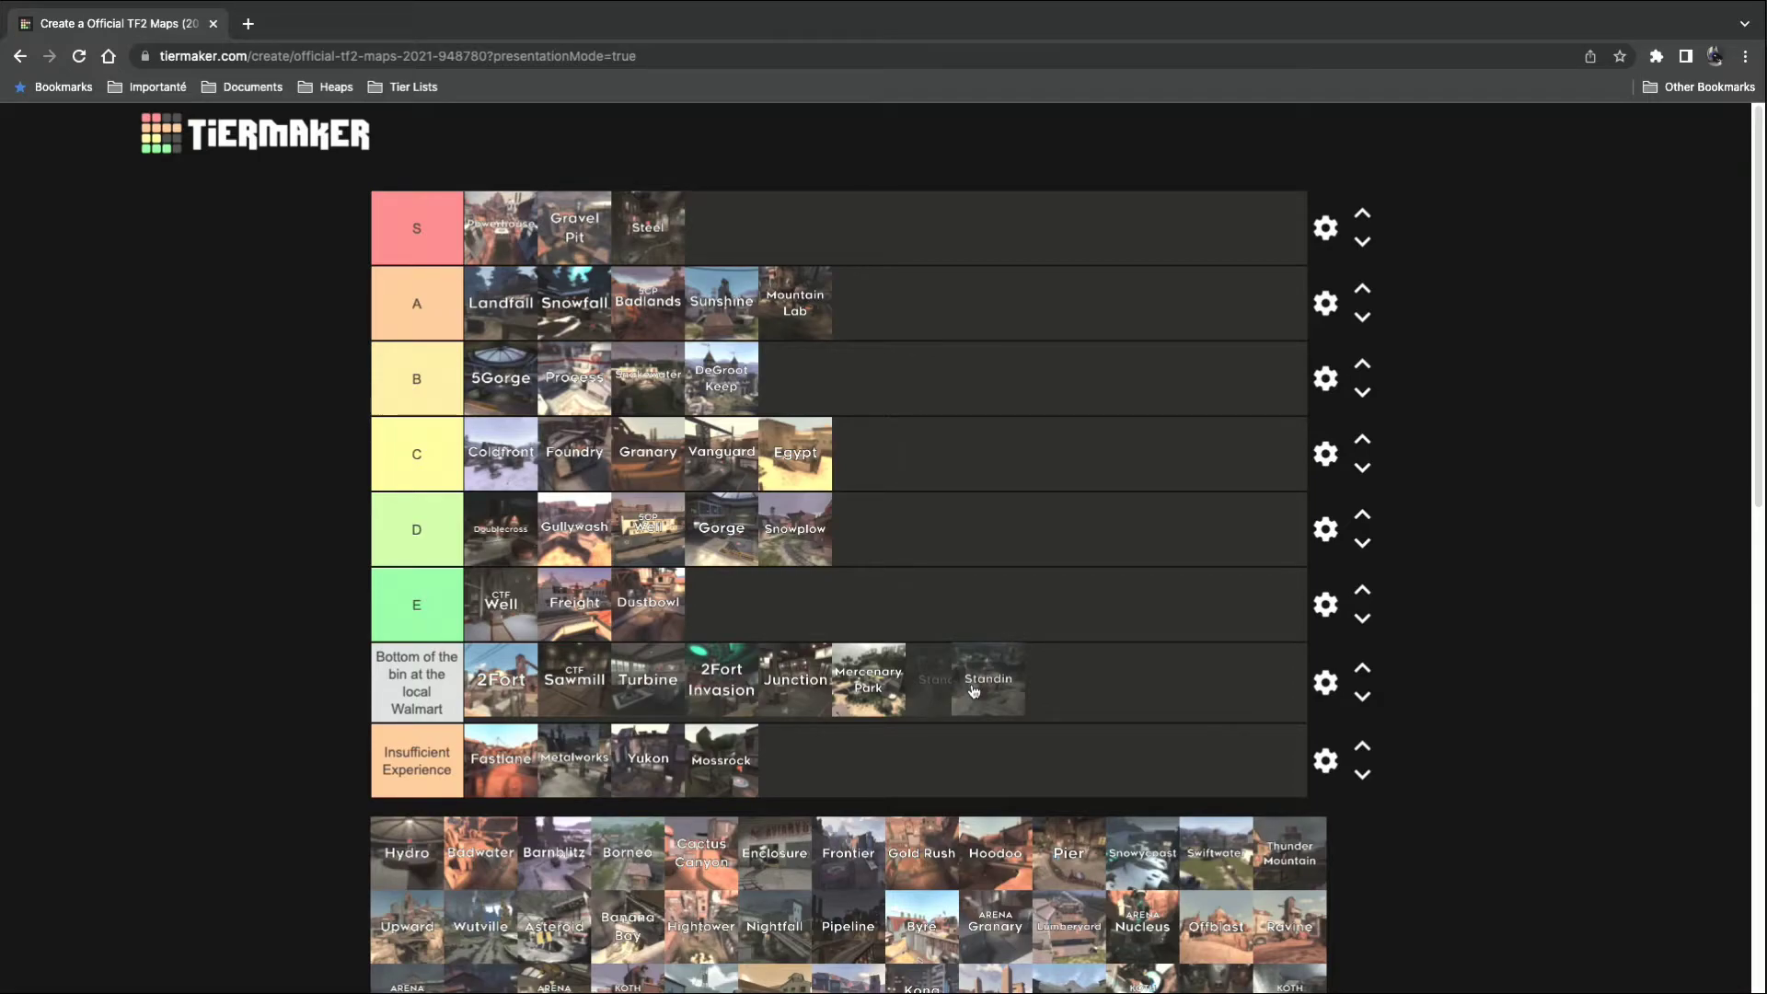
left_click_drag(972, 691, 871, 543)
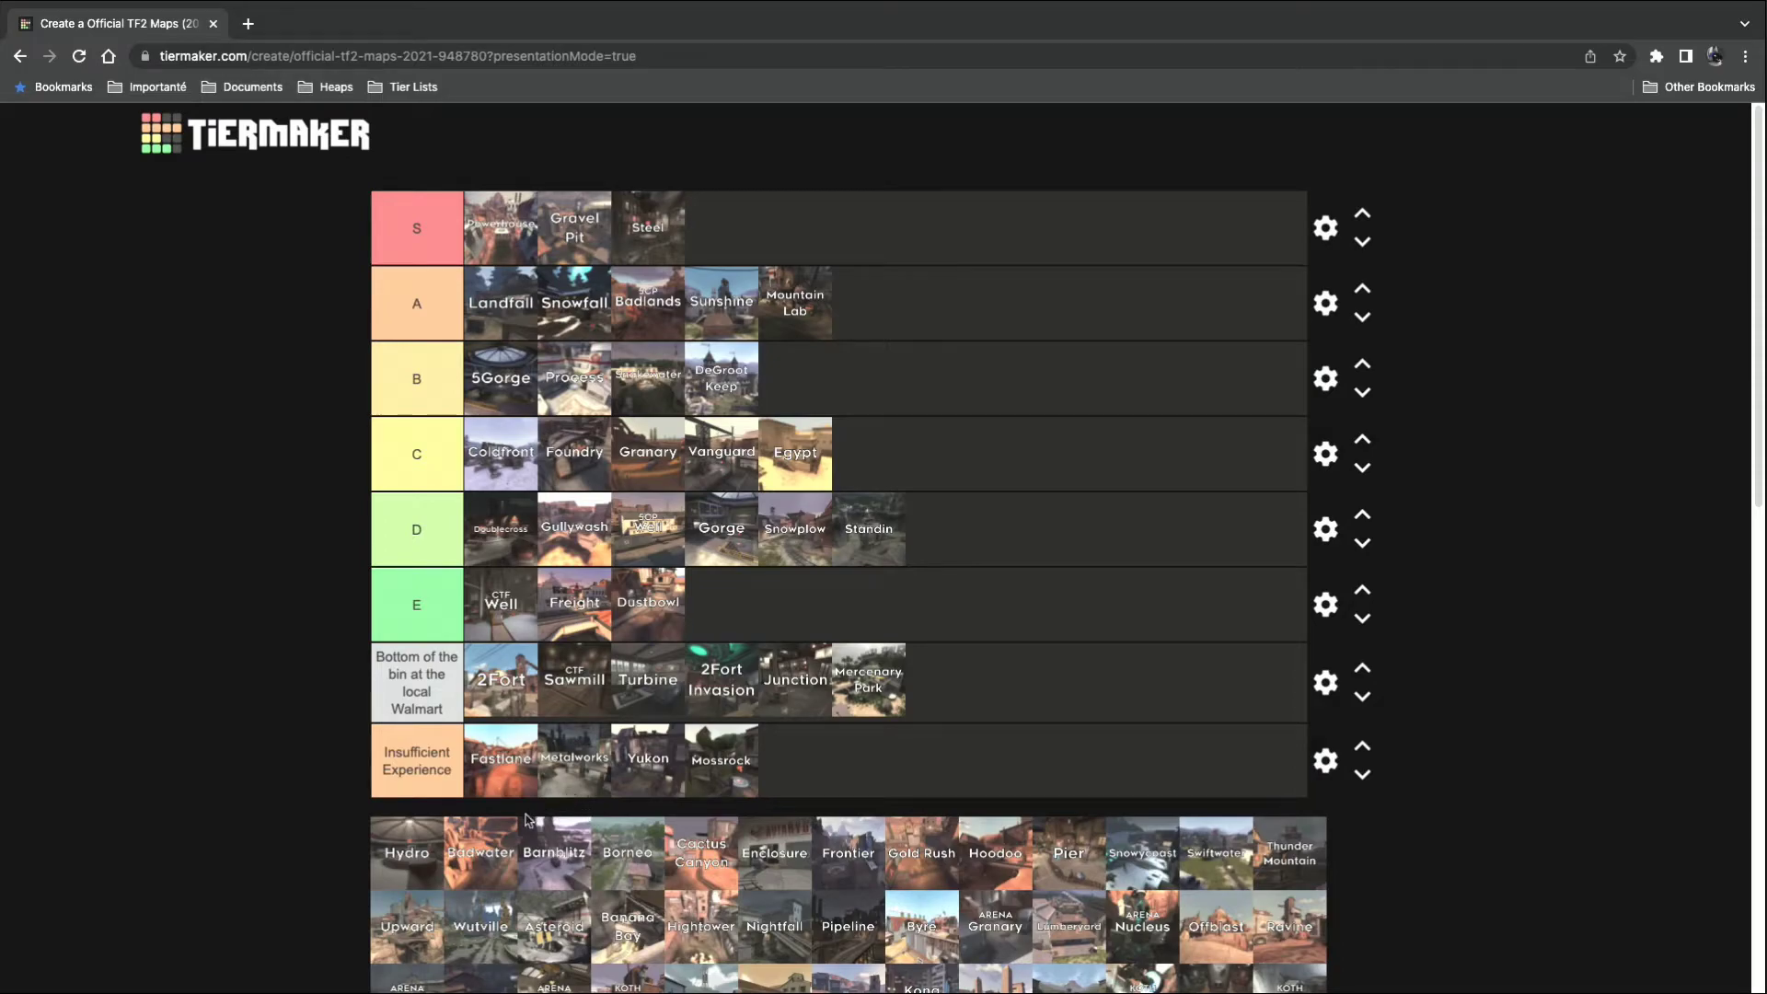
left_click_drag(397, 869, 722, 247)
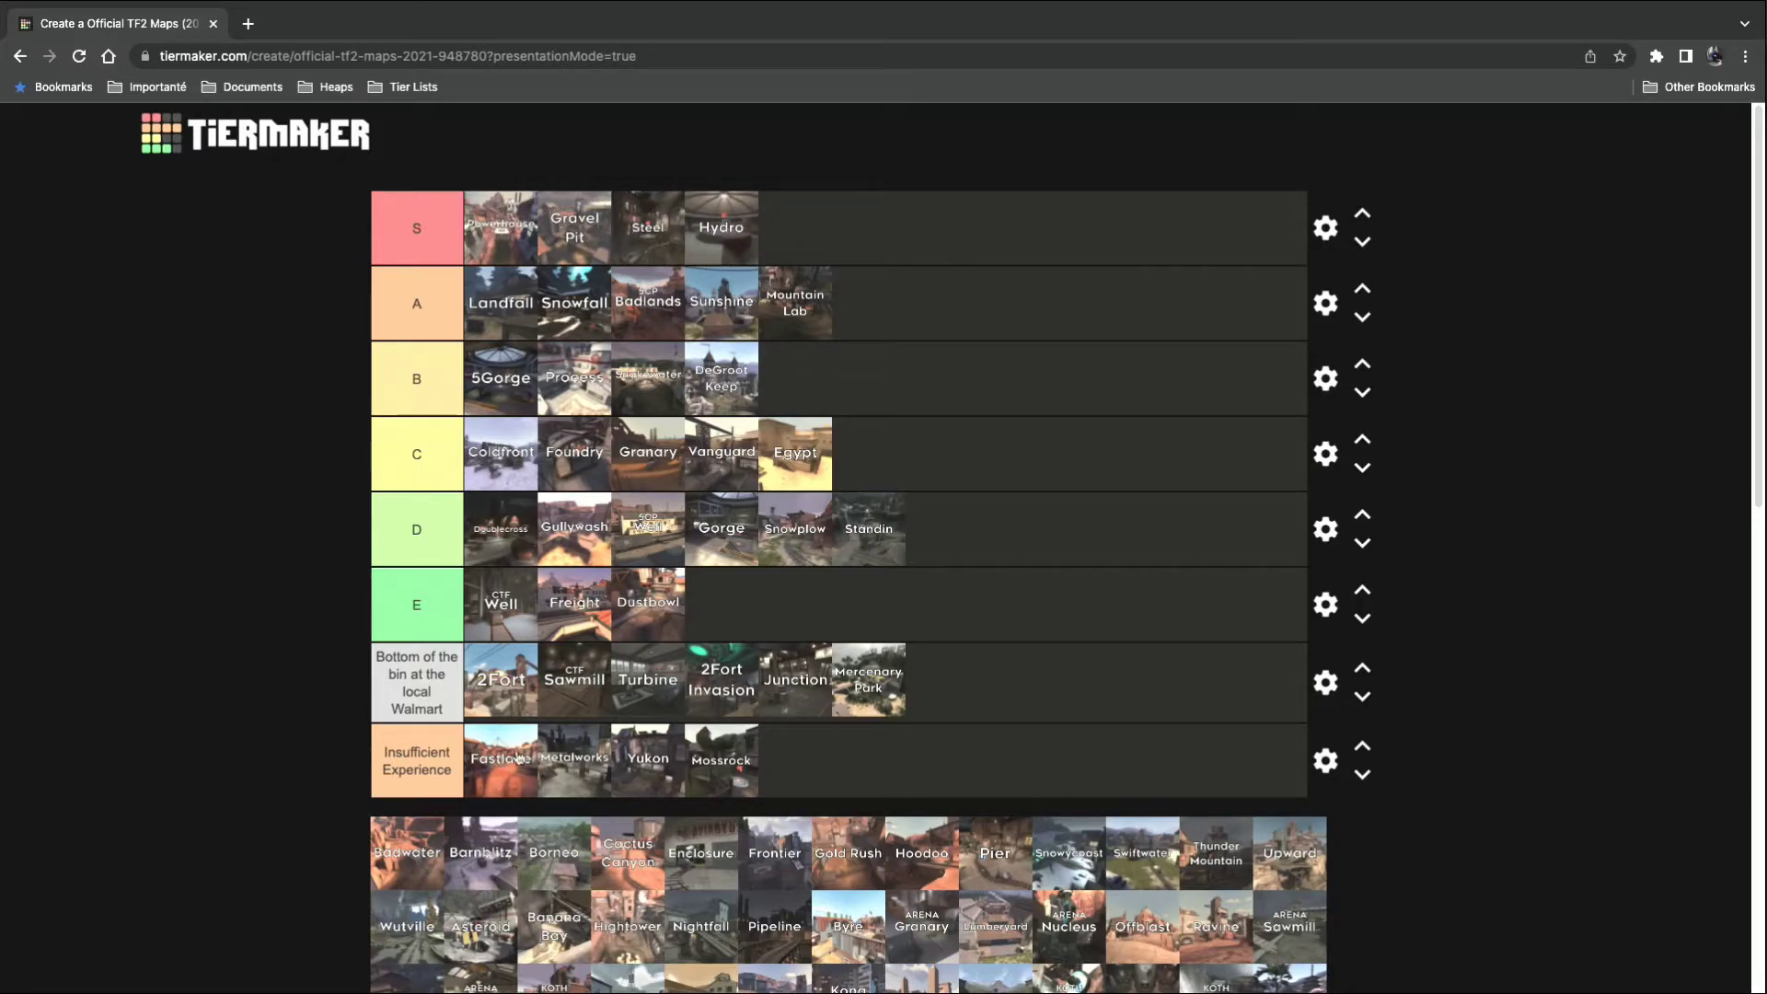
left_click_drag(414, 869, 874, 318)
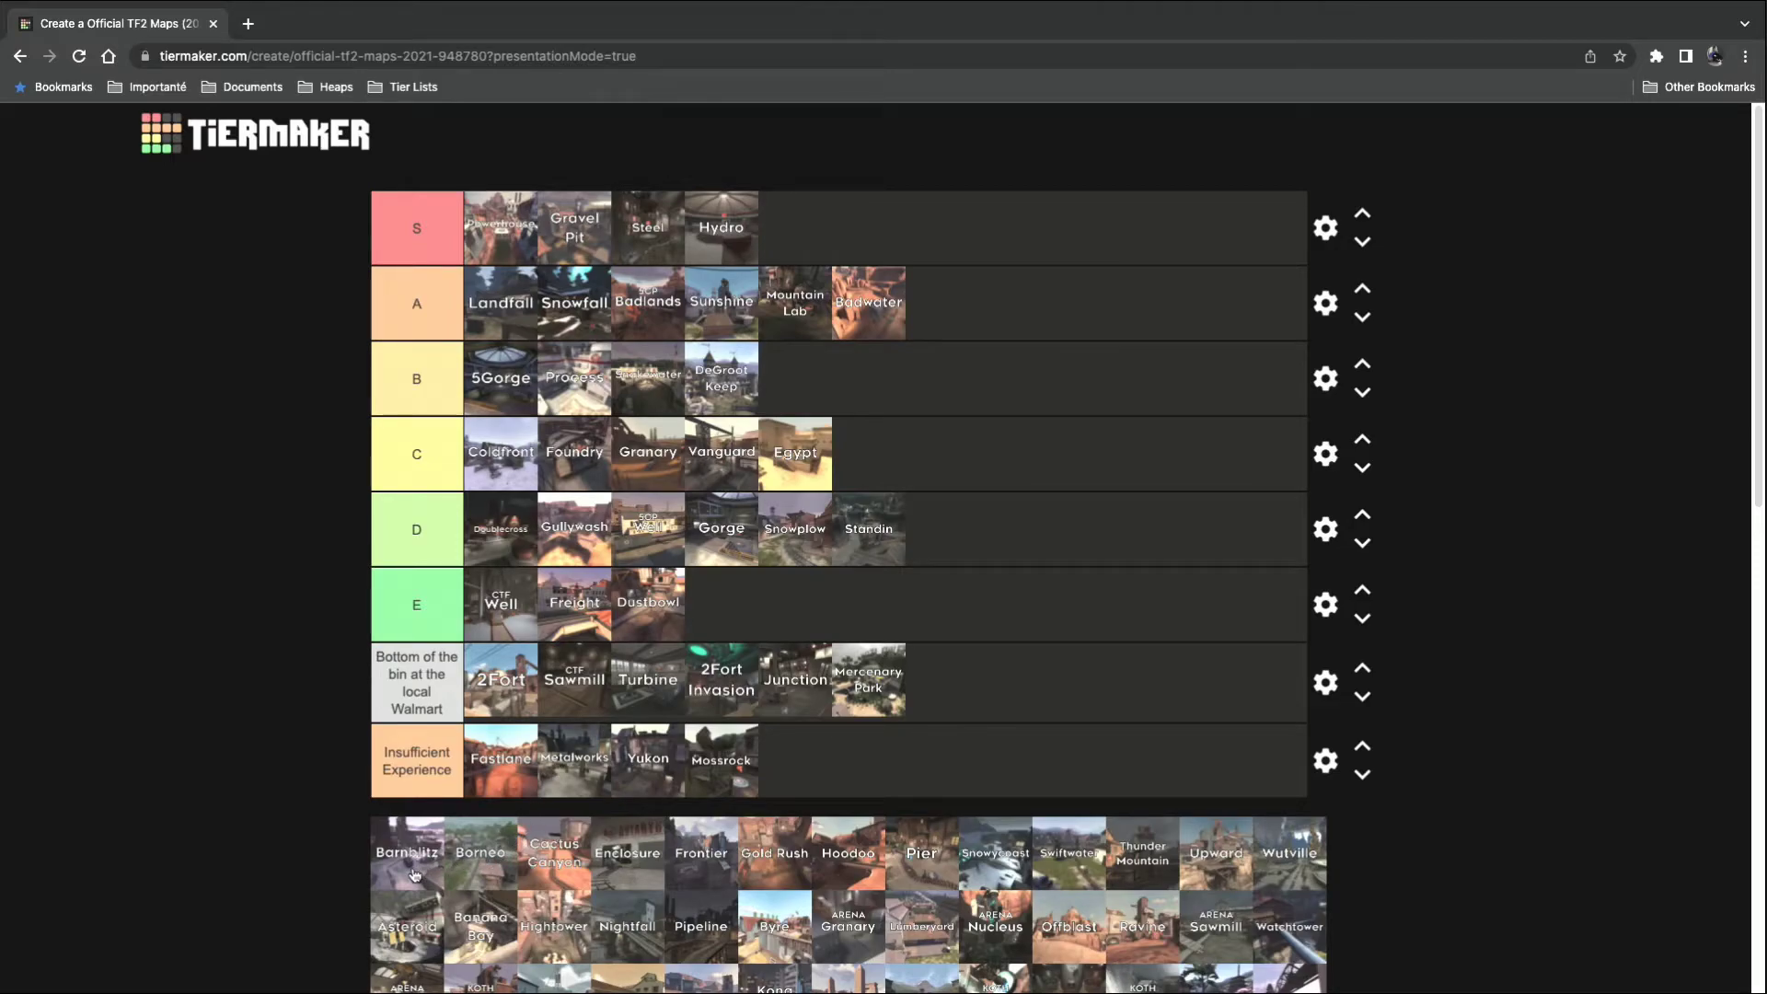
left_click_drag(414, 872, 883, 455)
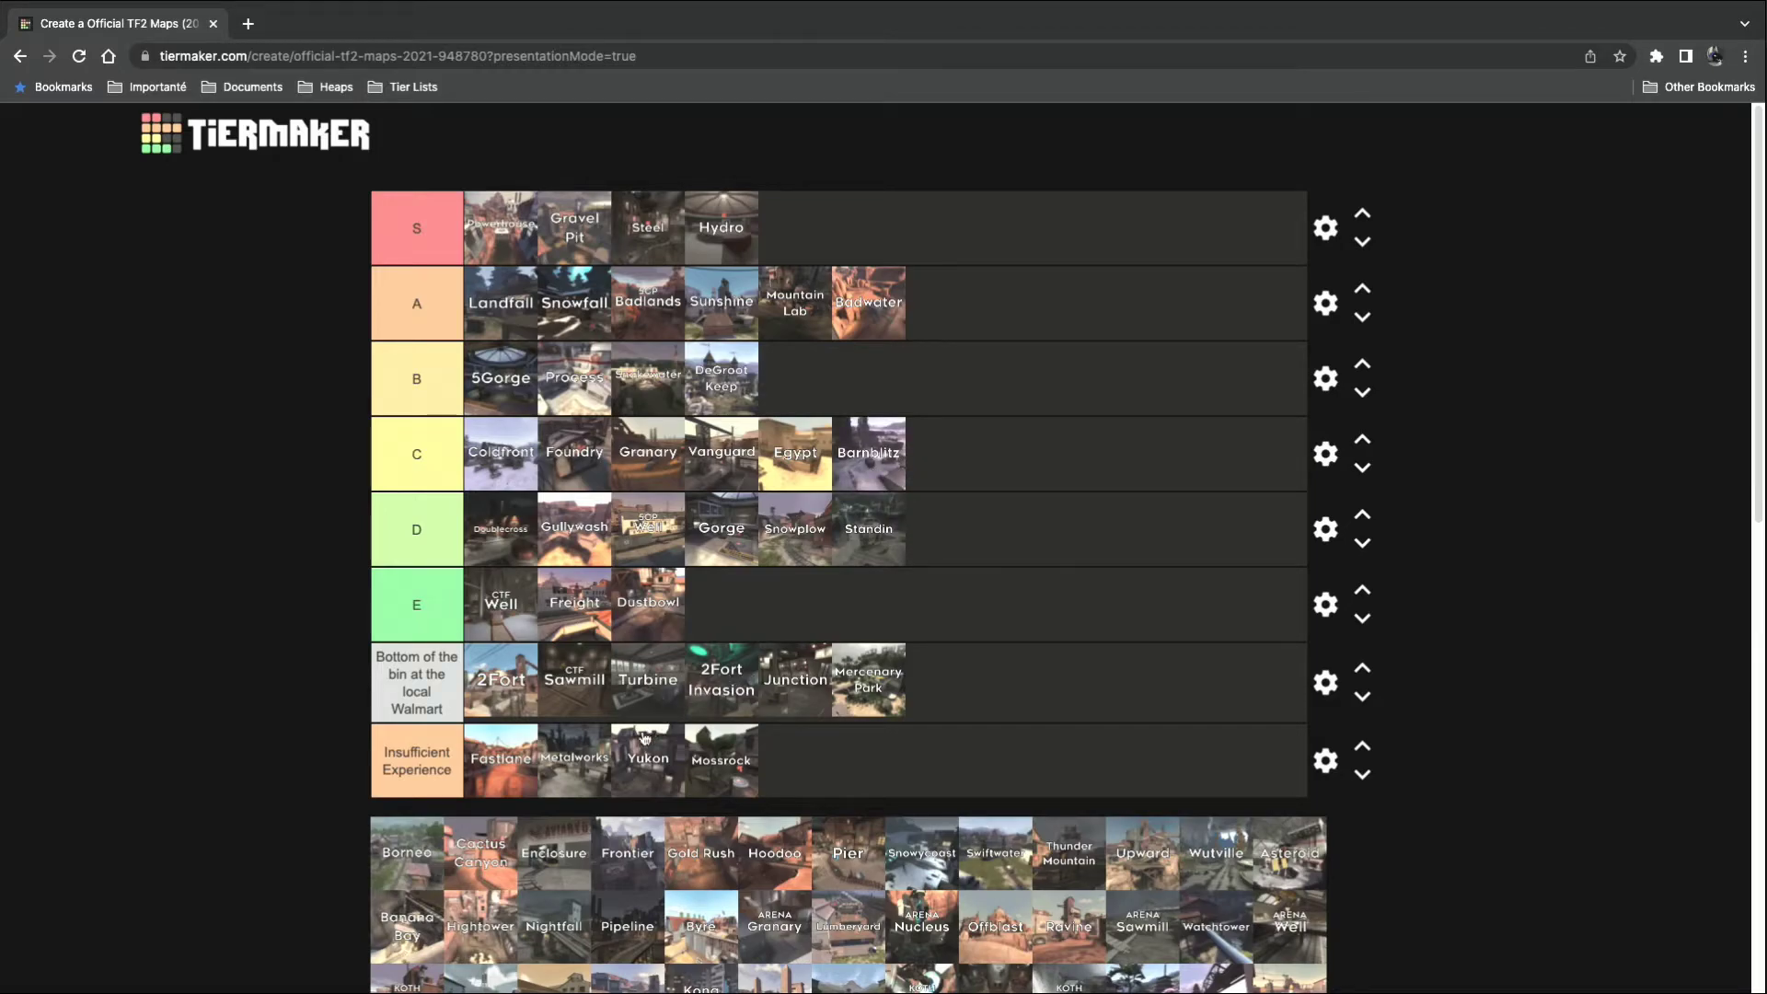
left_click_drag(415, 875, 796, 378)
left_click_drag(405, 865, 766, 242)
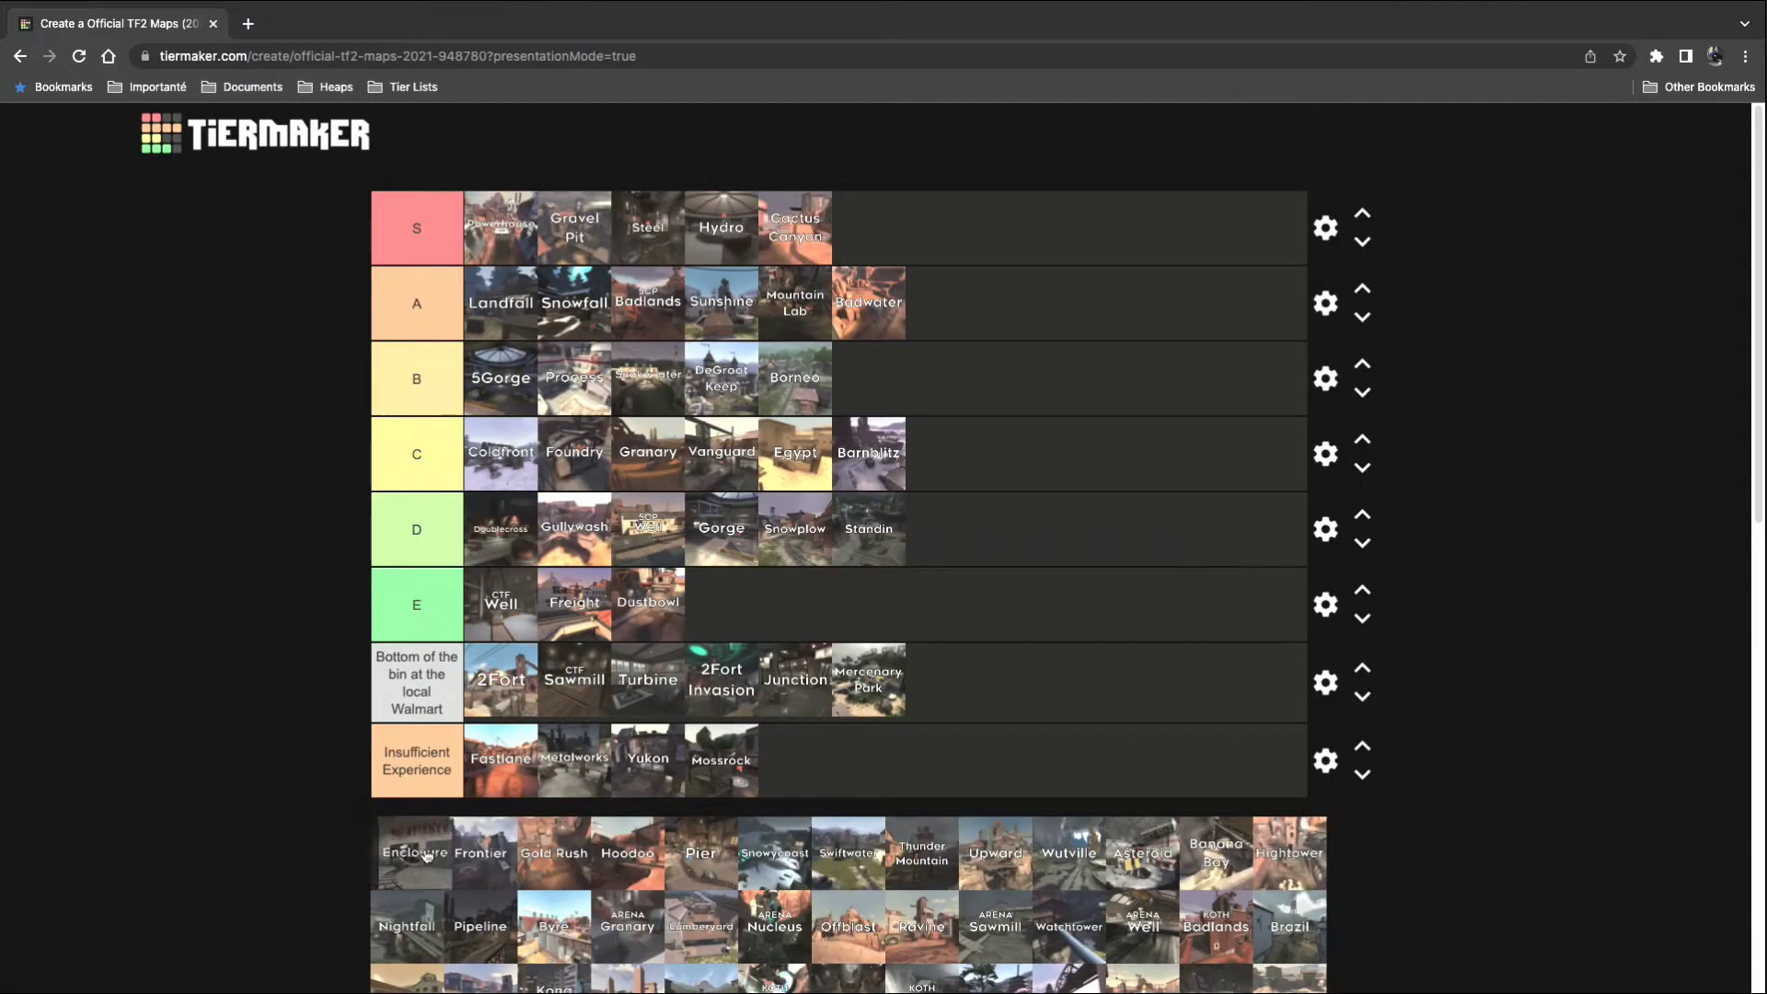
Place Enclosure in Insufficient Experience, Frontier in D and Gold Rush in B after Borneo.
left_click_drag(426, 856, 815, 778)
left_click_drag(396, 865, 957, 524)
left_click_drag(383, 838, 986, 392)
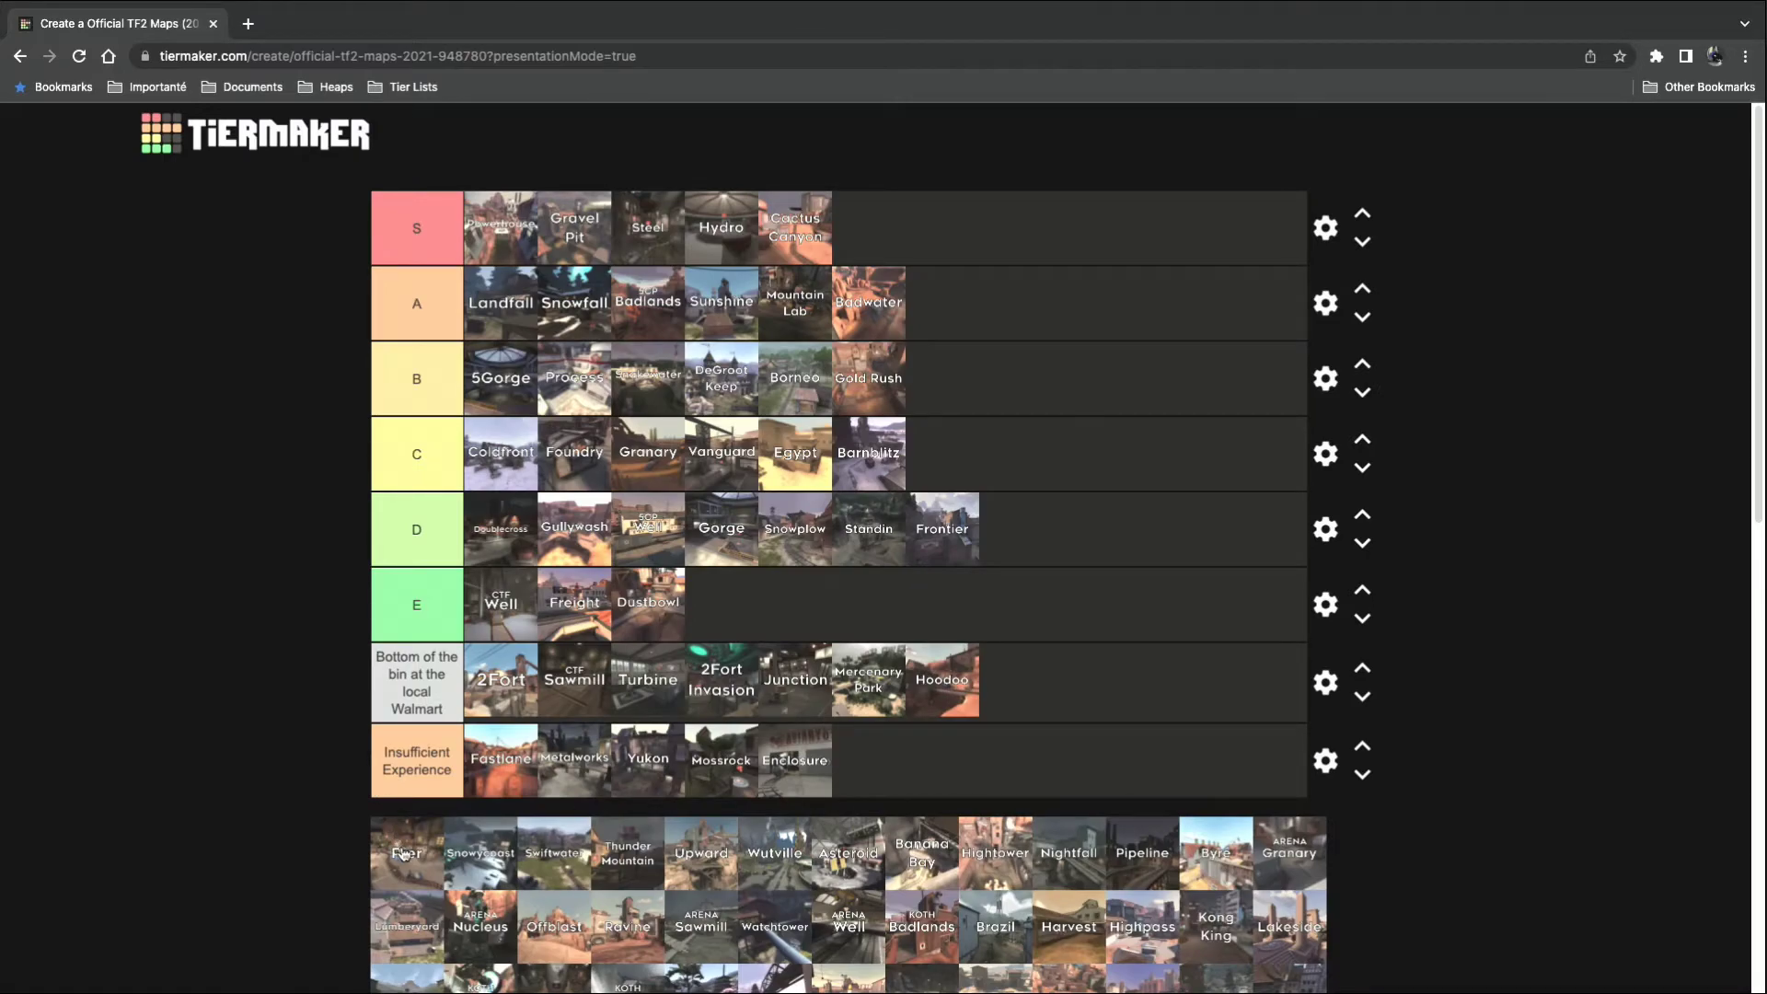
Put Pier in Insufficient Experience, Snowycoast in B and Swiftwater in S.
left_click_drag(403, 854, 925, 762)
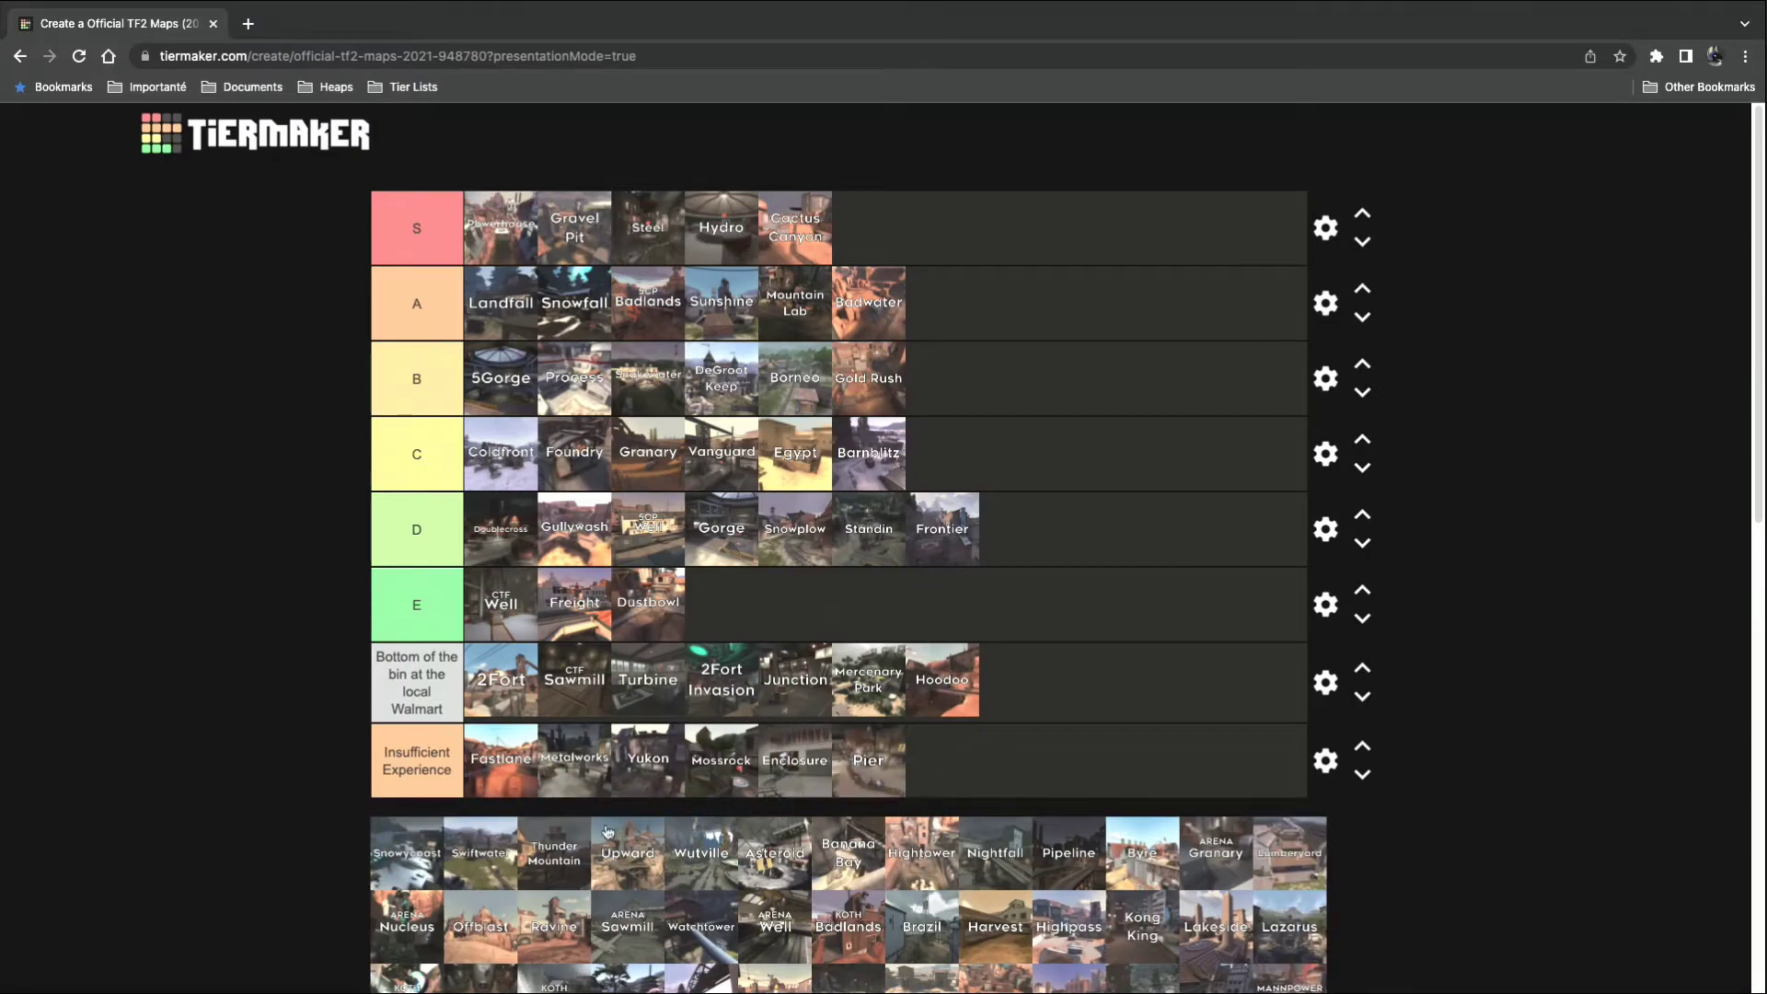
left_click_drag(413, 860, 943, 394)
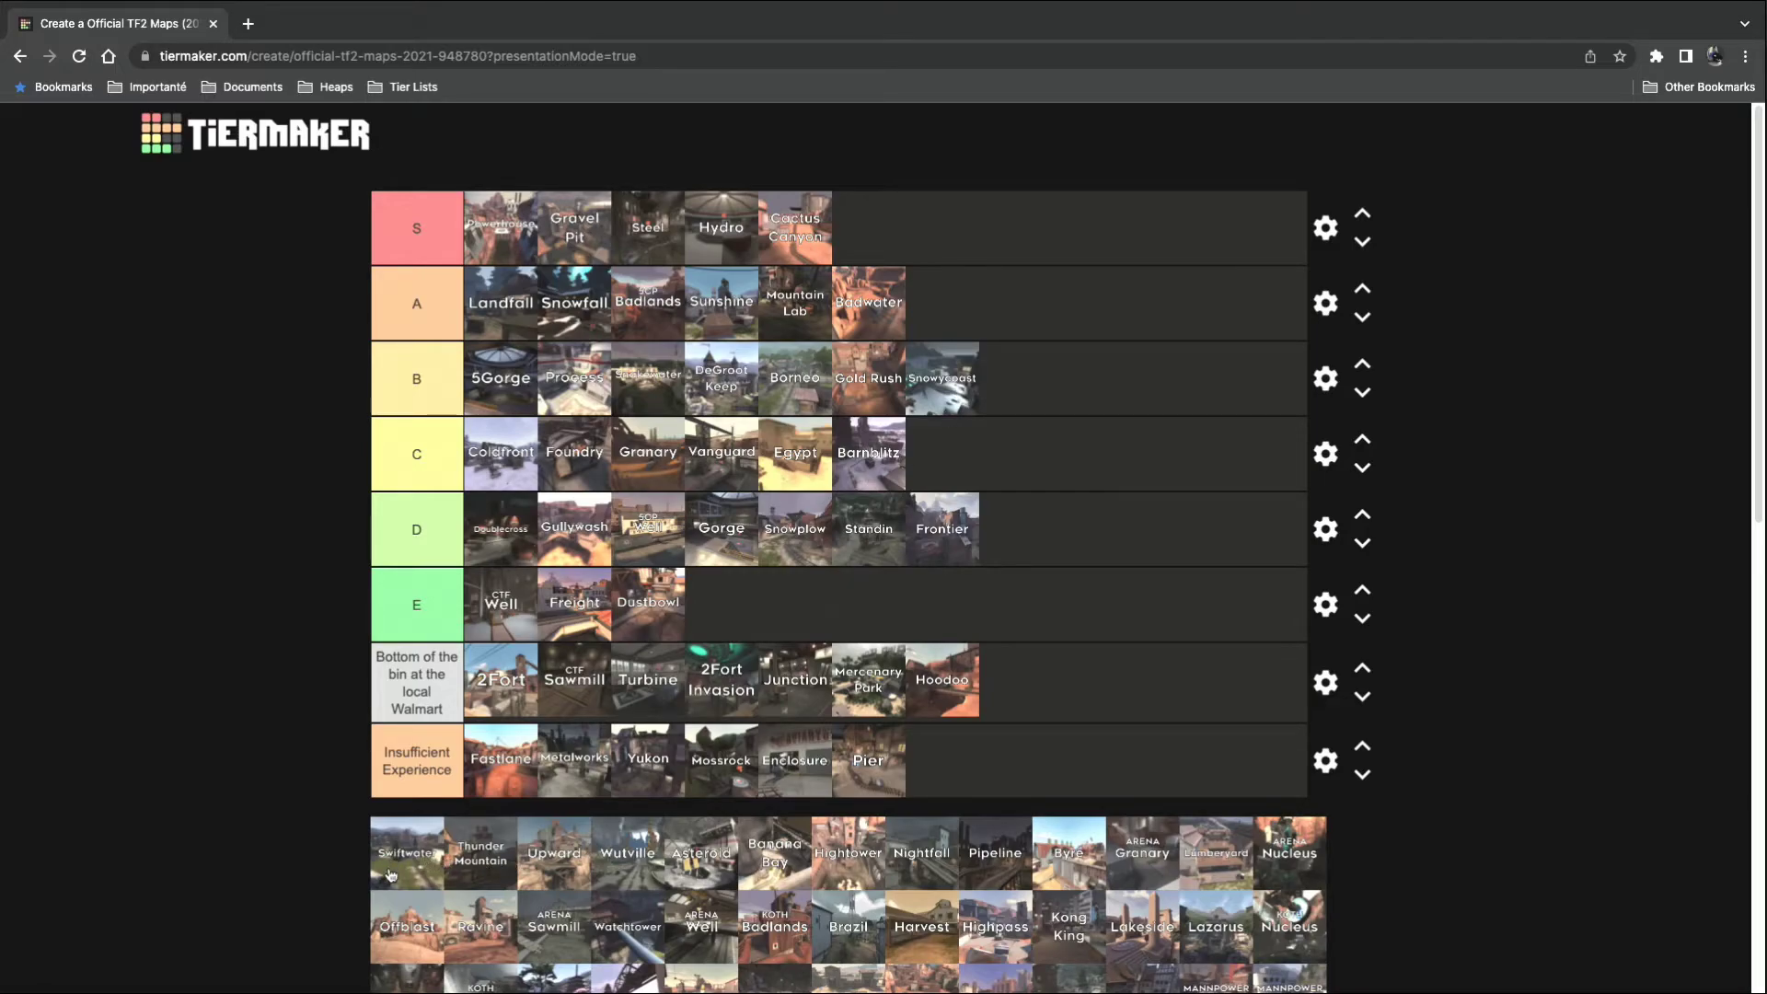
left_click_drag(391, 874, 907, 232)
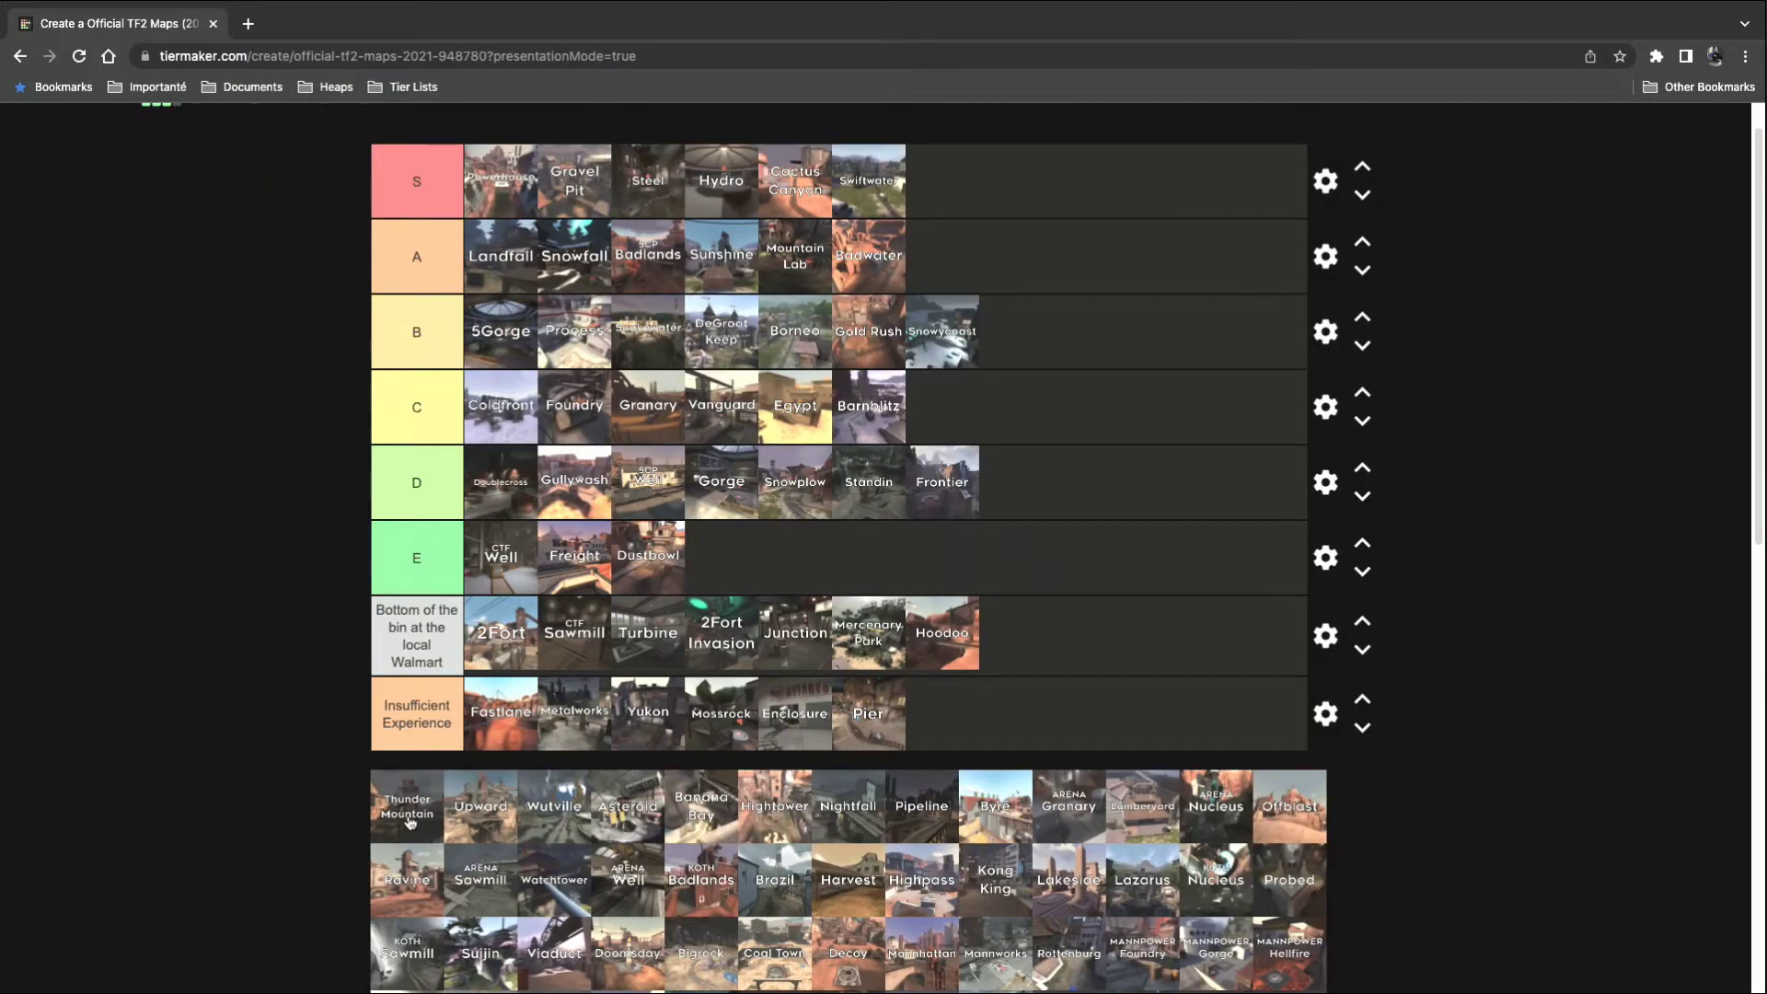
Rank Thunder Mountain in A, Upward at the end of S, and Wutville in Bottom of the bin.
left_click_drag(410, 822, 1022, 210)
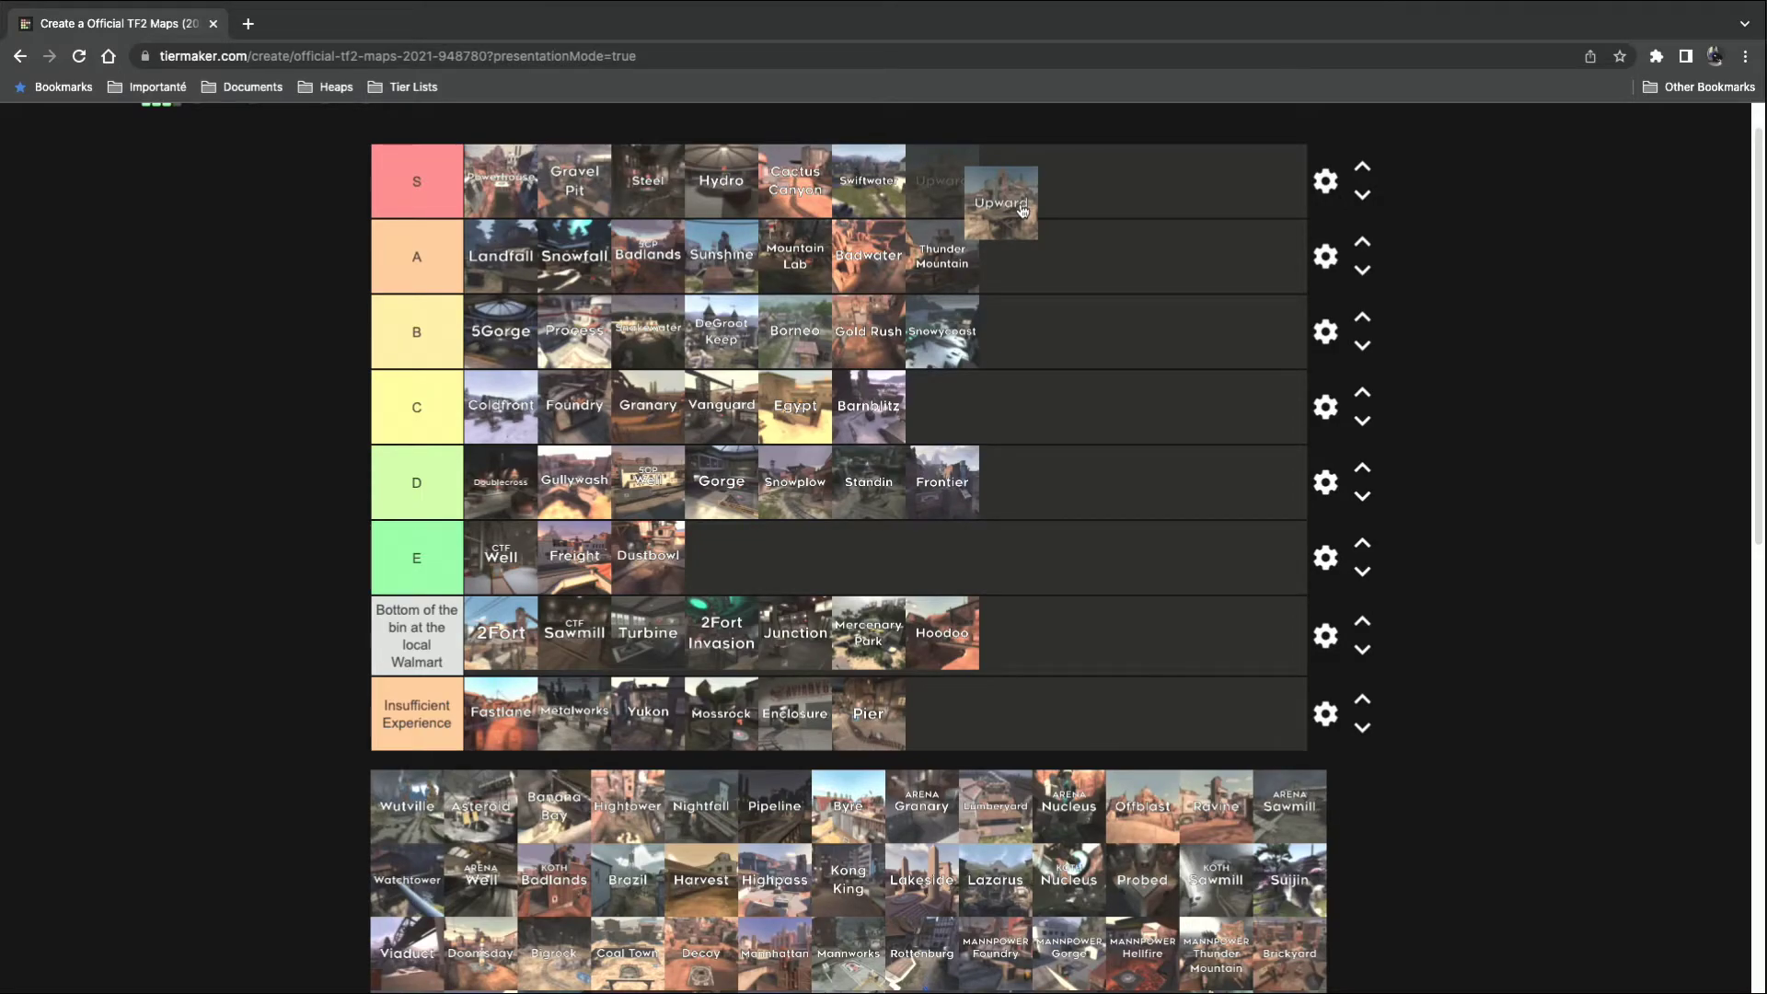
left_click_drag(1023, 211, 1022, 208)
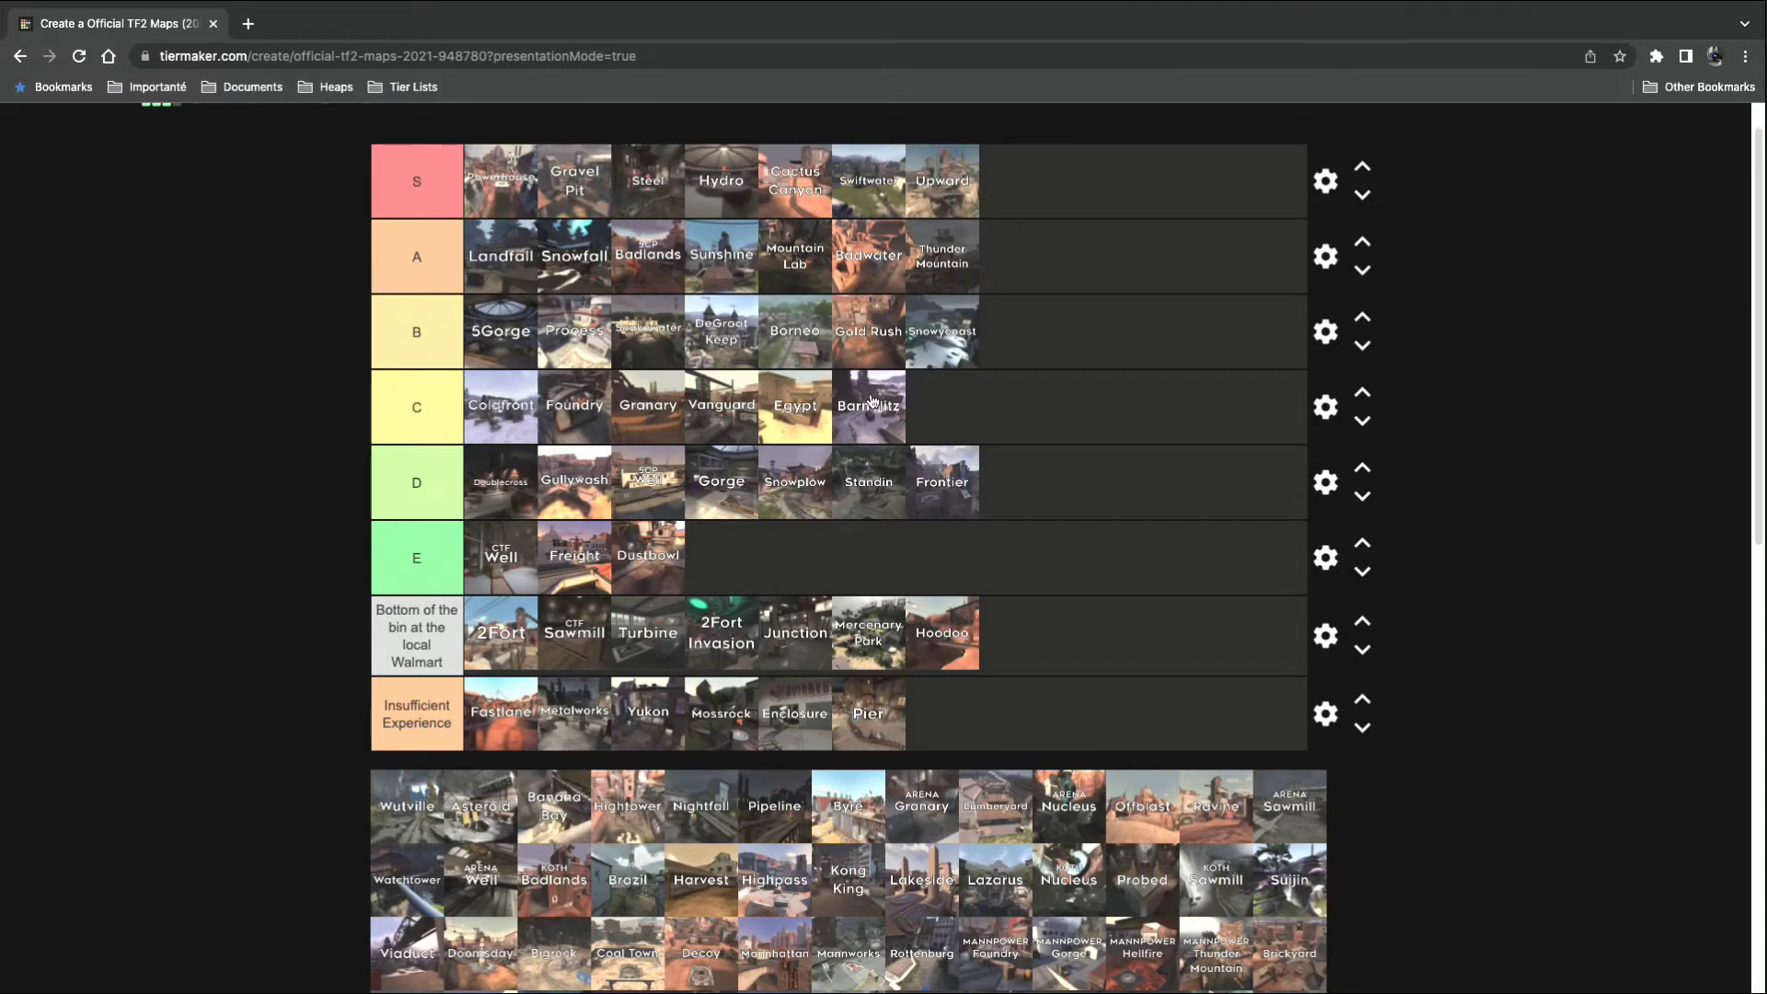
left_click_drag(402, 807, 1044, 644)
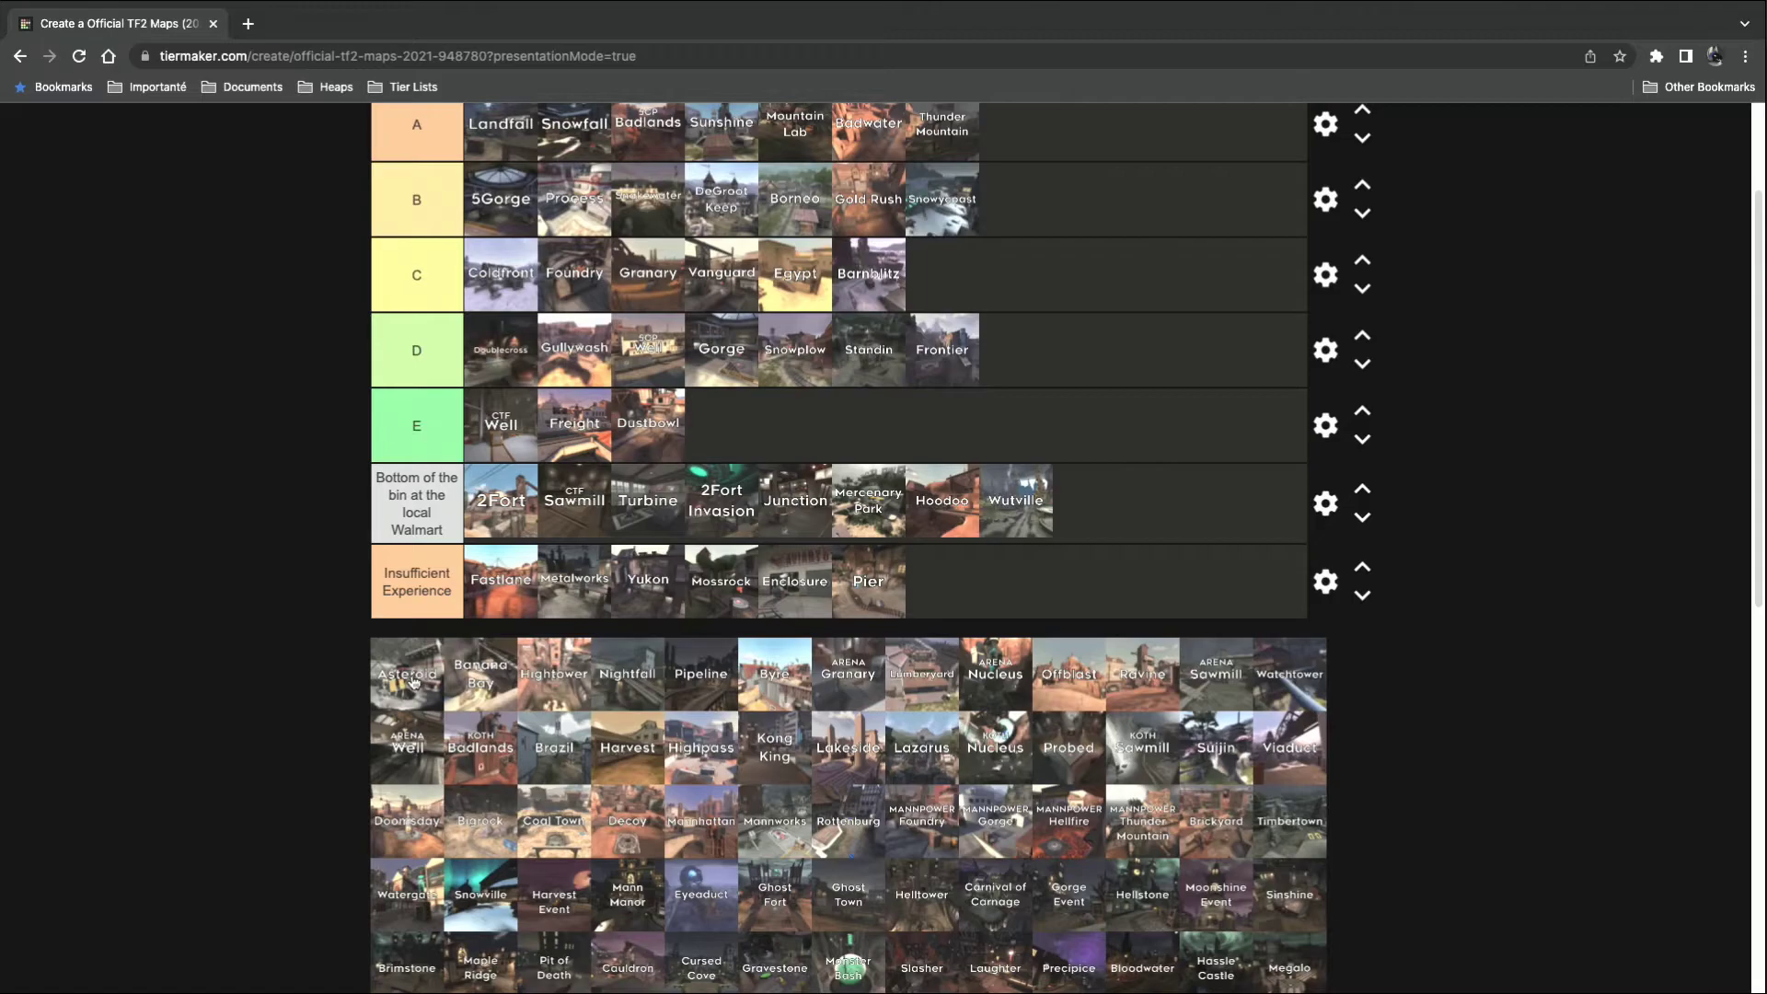
Put Asteroid and Banana Bay in Insufficient Experience, Hightower in B, Nightfall in E, Pipeline in C.
scroll(412, 681, "up", 2)
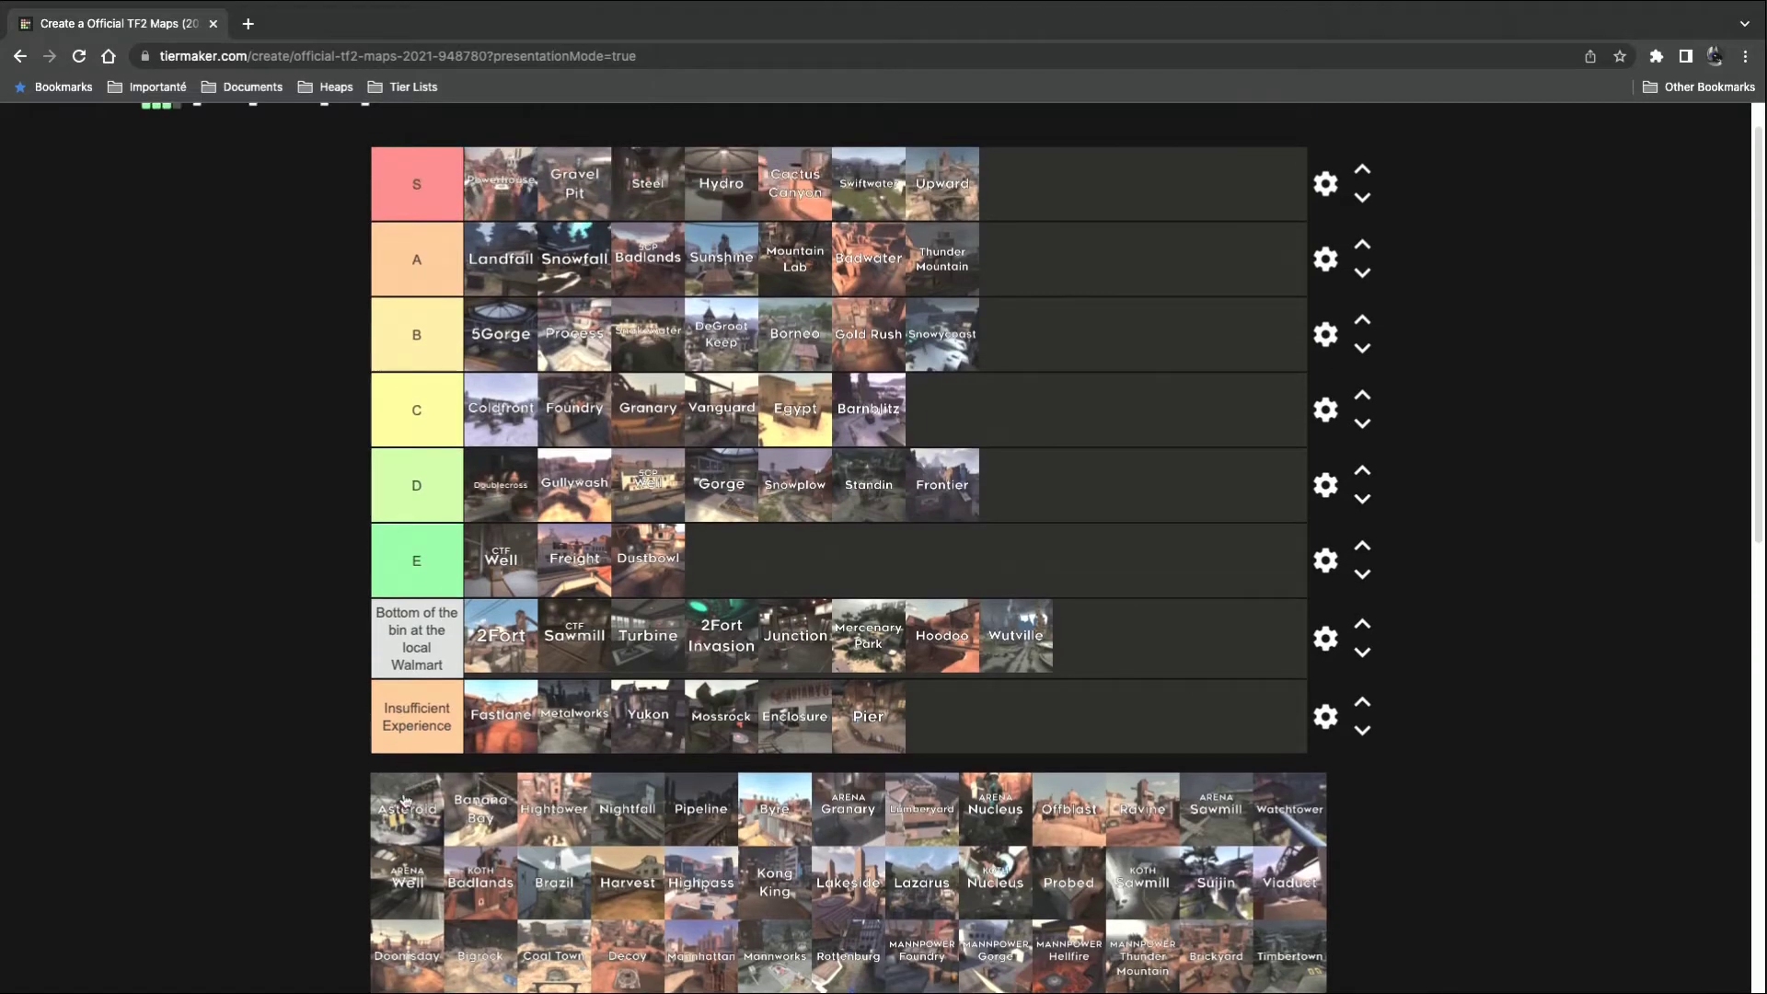
left_click_drag(410, 815, 964, 723)
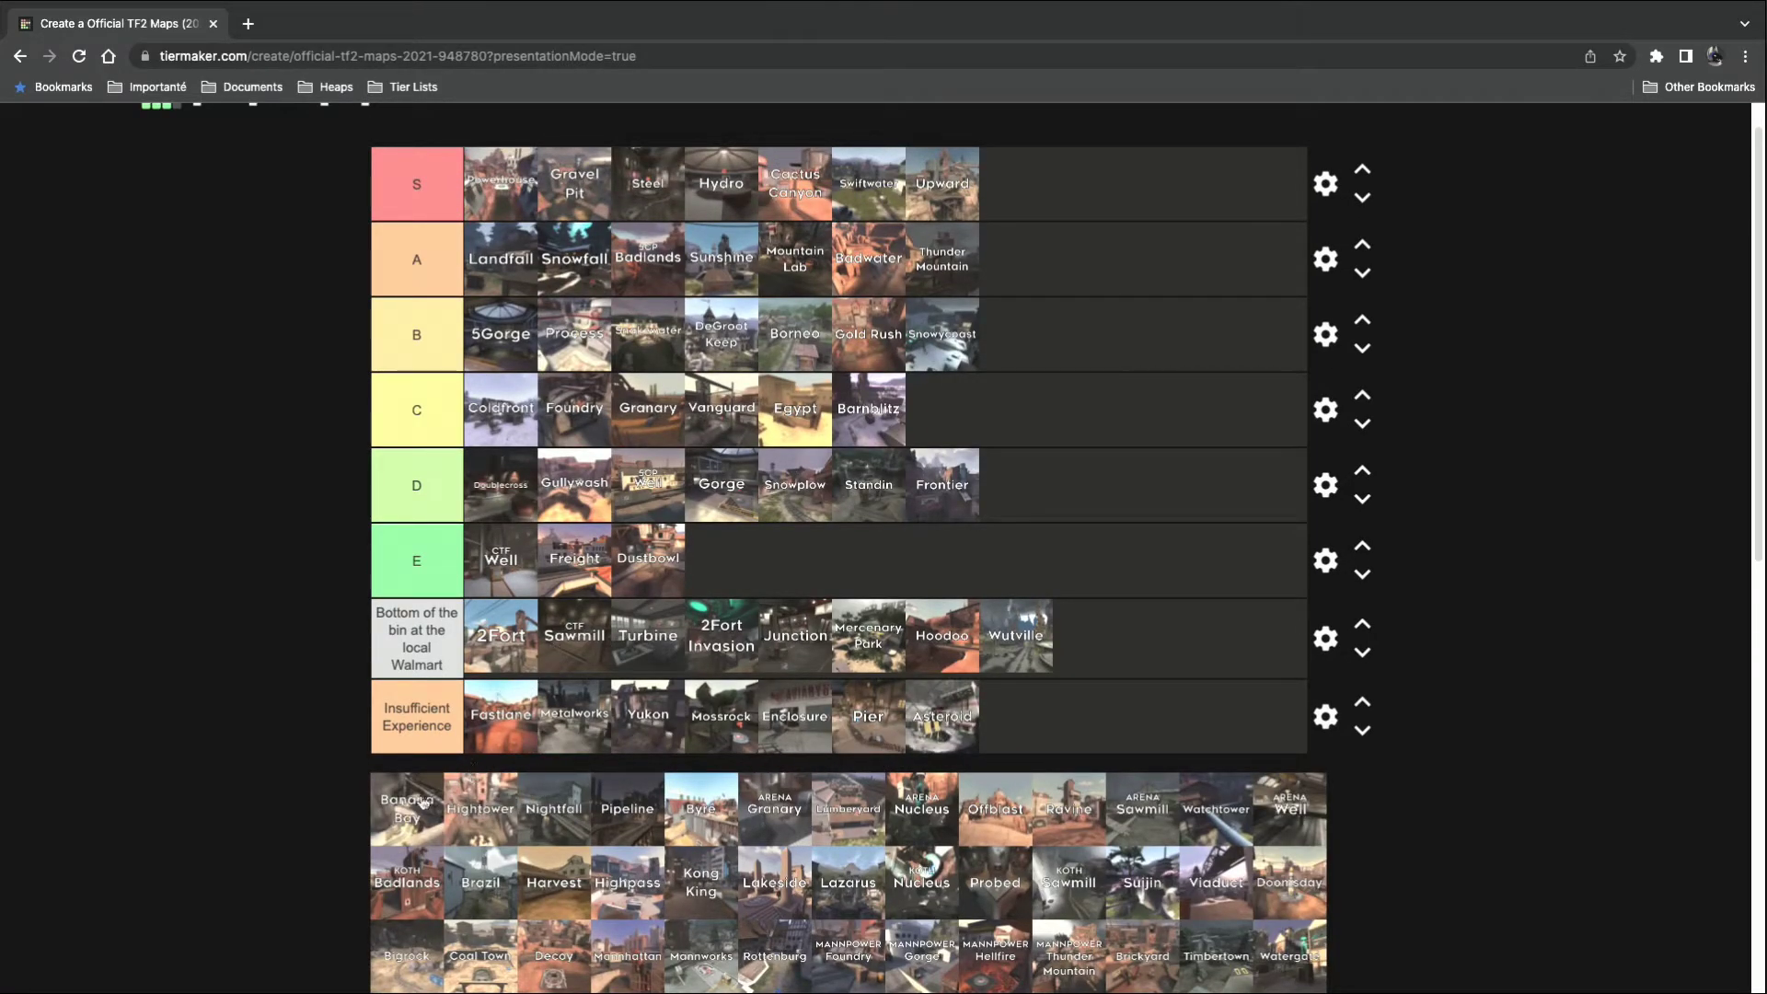
left_click_drag(408, 810, 1019, 716)
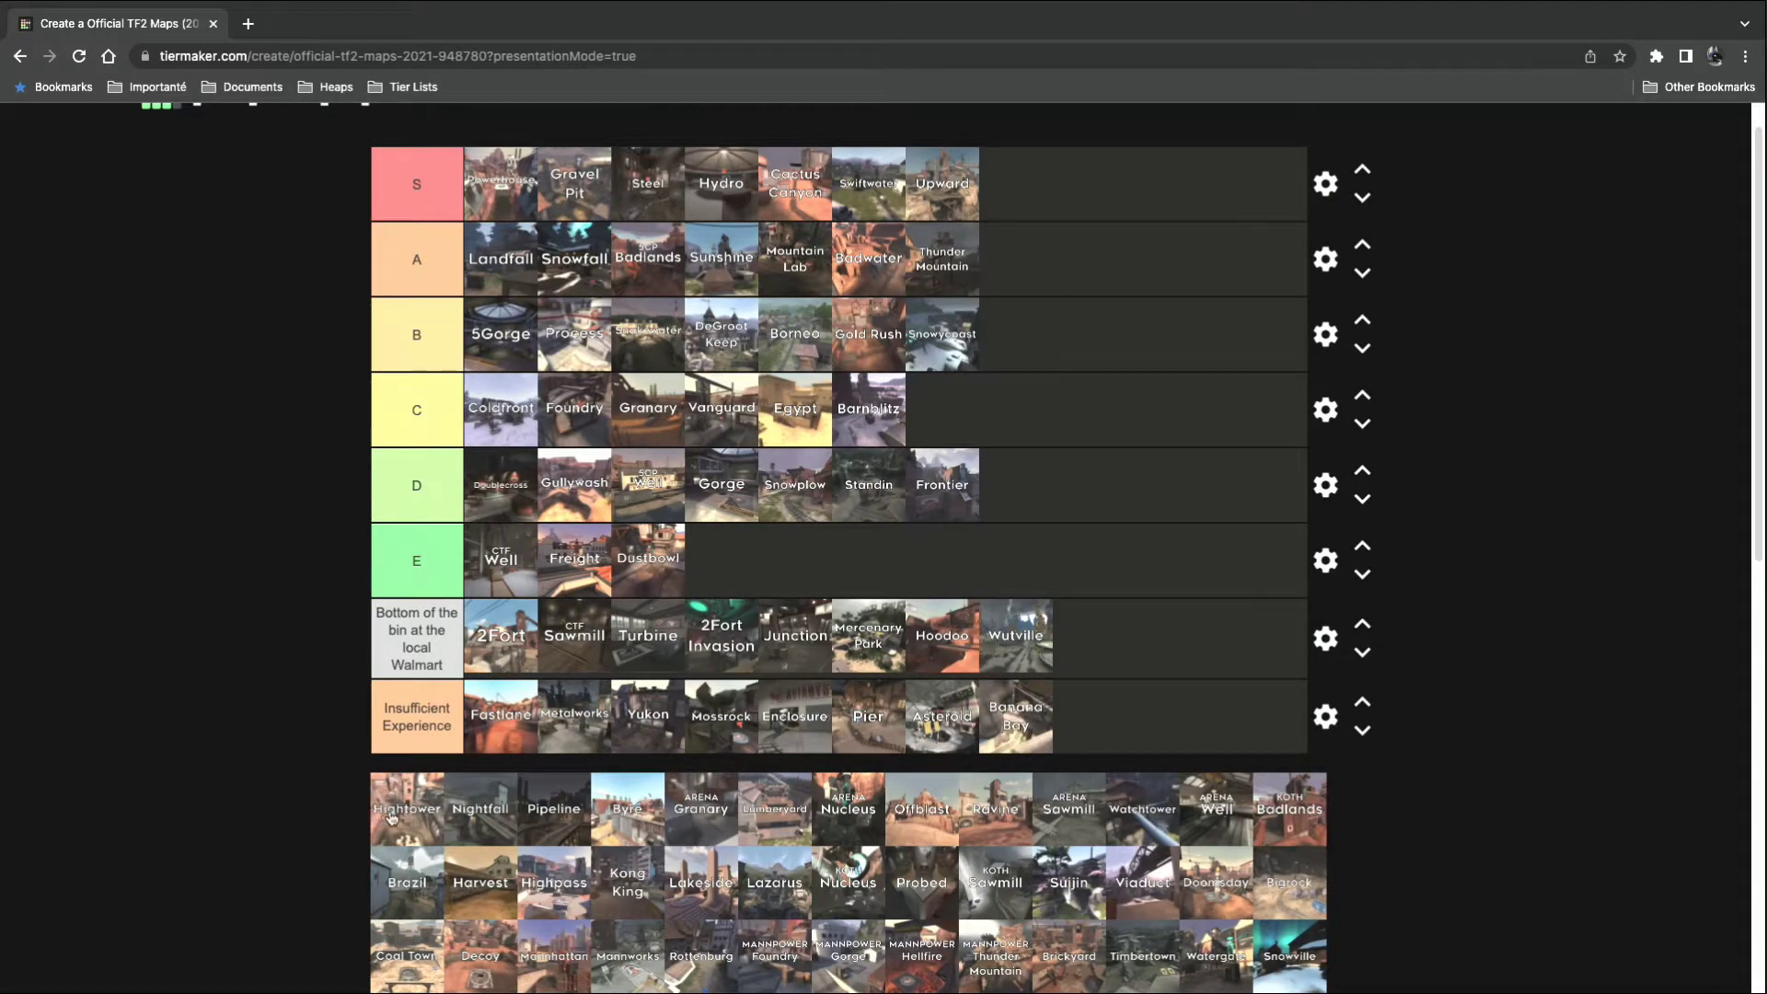
left_click_drag(391, 817, 960, 368)
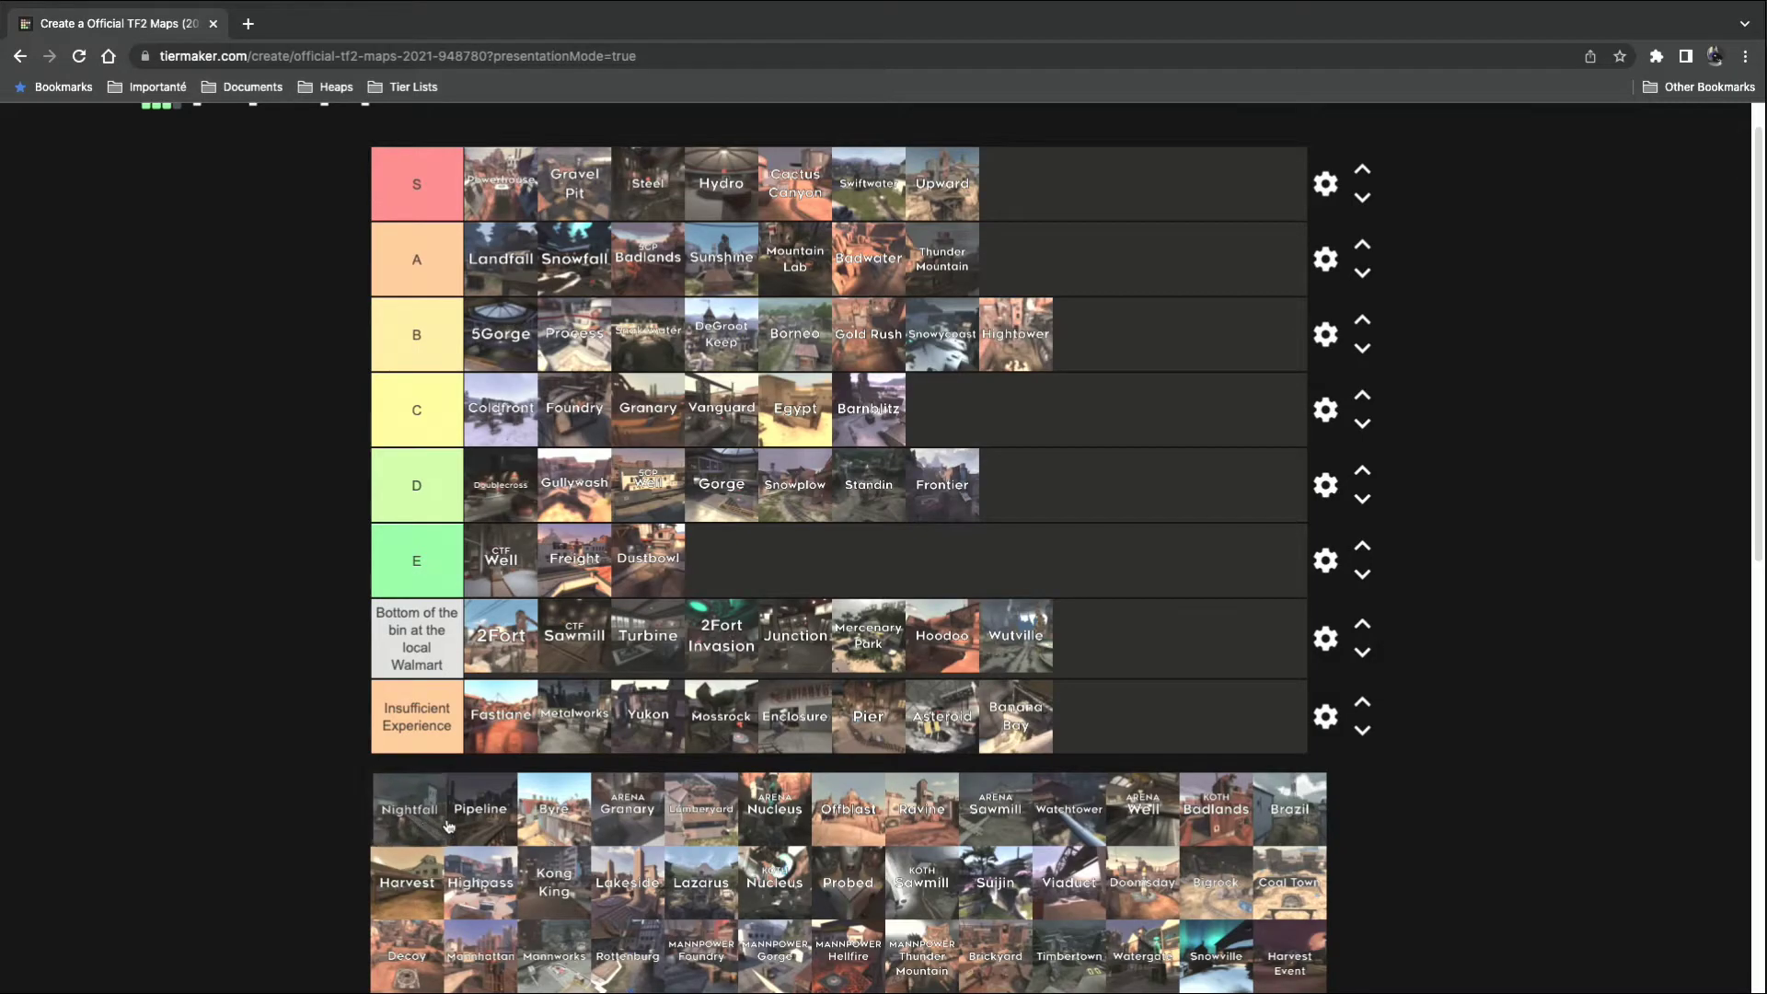
left_click_drag(420, 827, 782, 561)
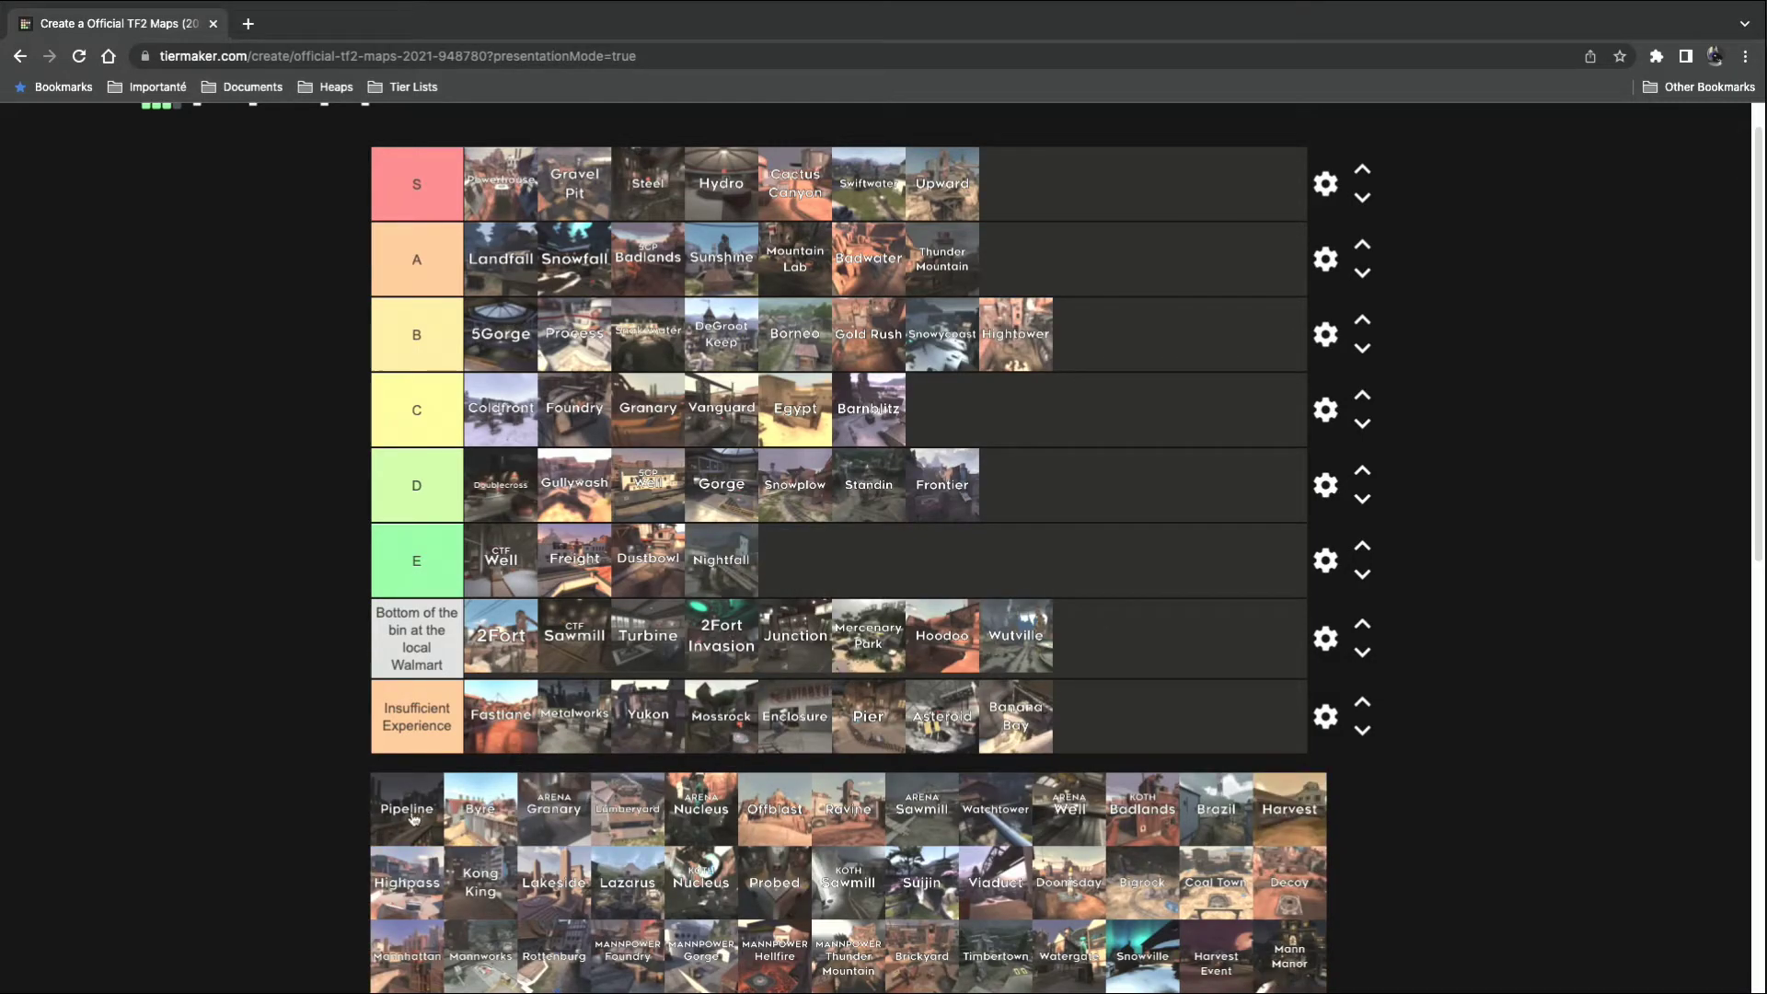
left_click_drag(412, 817, 1045, 439)
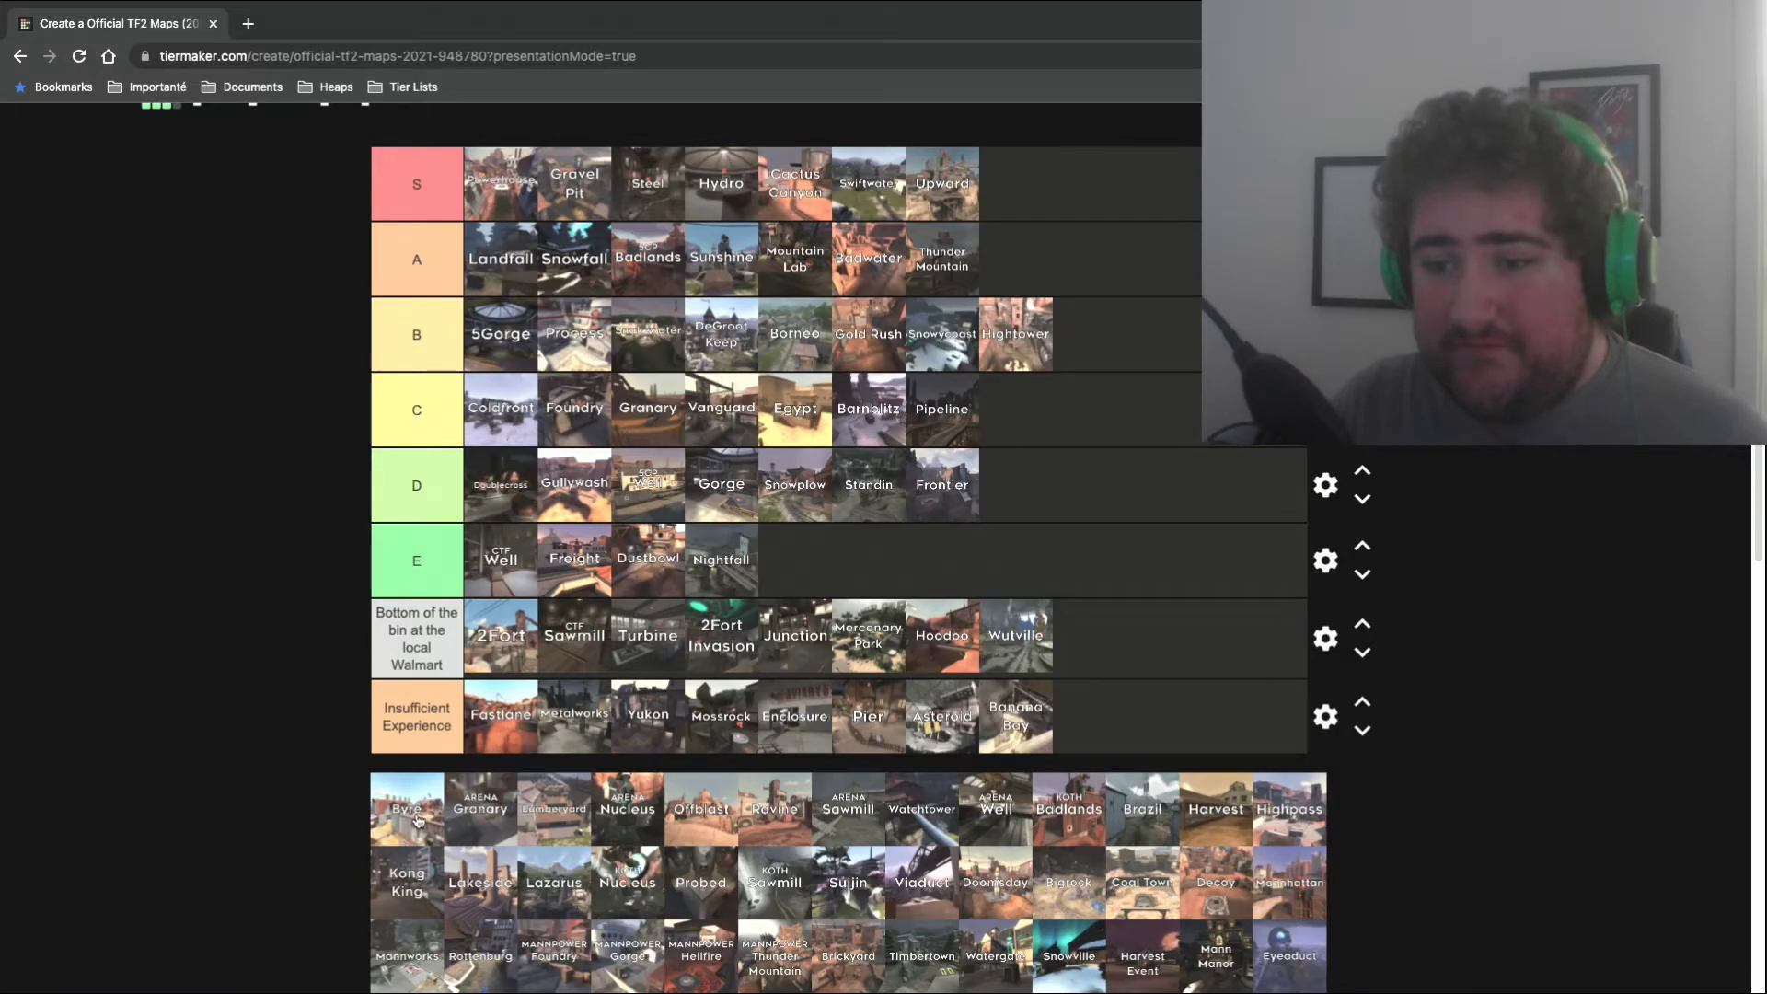
Place Byre in E after Nightfall, and add Arena Granary, Lumberyard and Arena Nucleus to Insufficient Experience.
left_click_drag(416, 819, 881, 576)
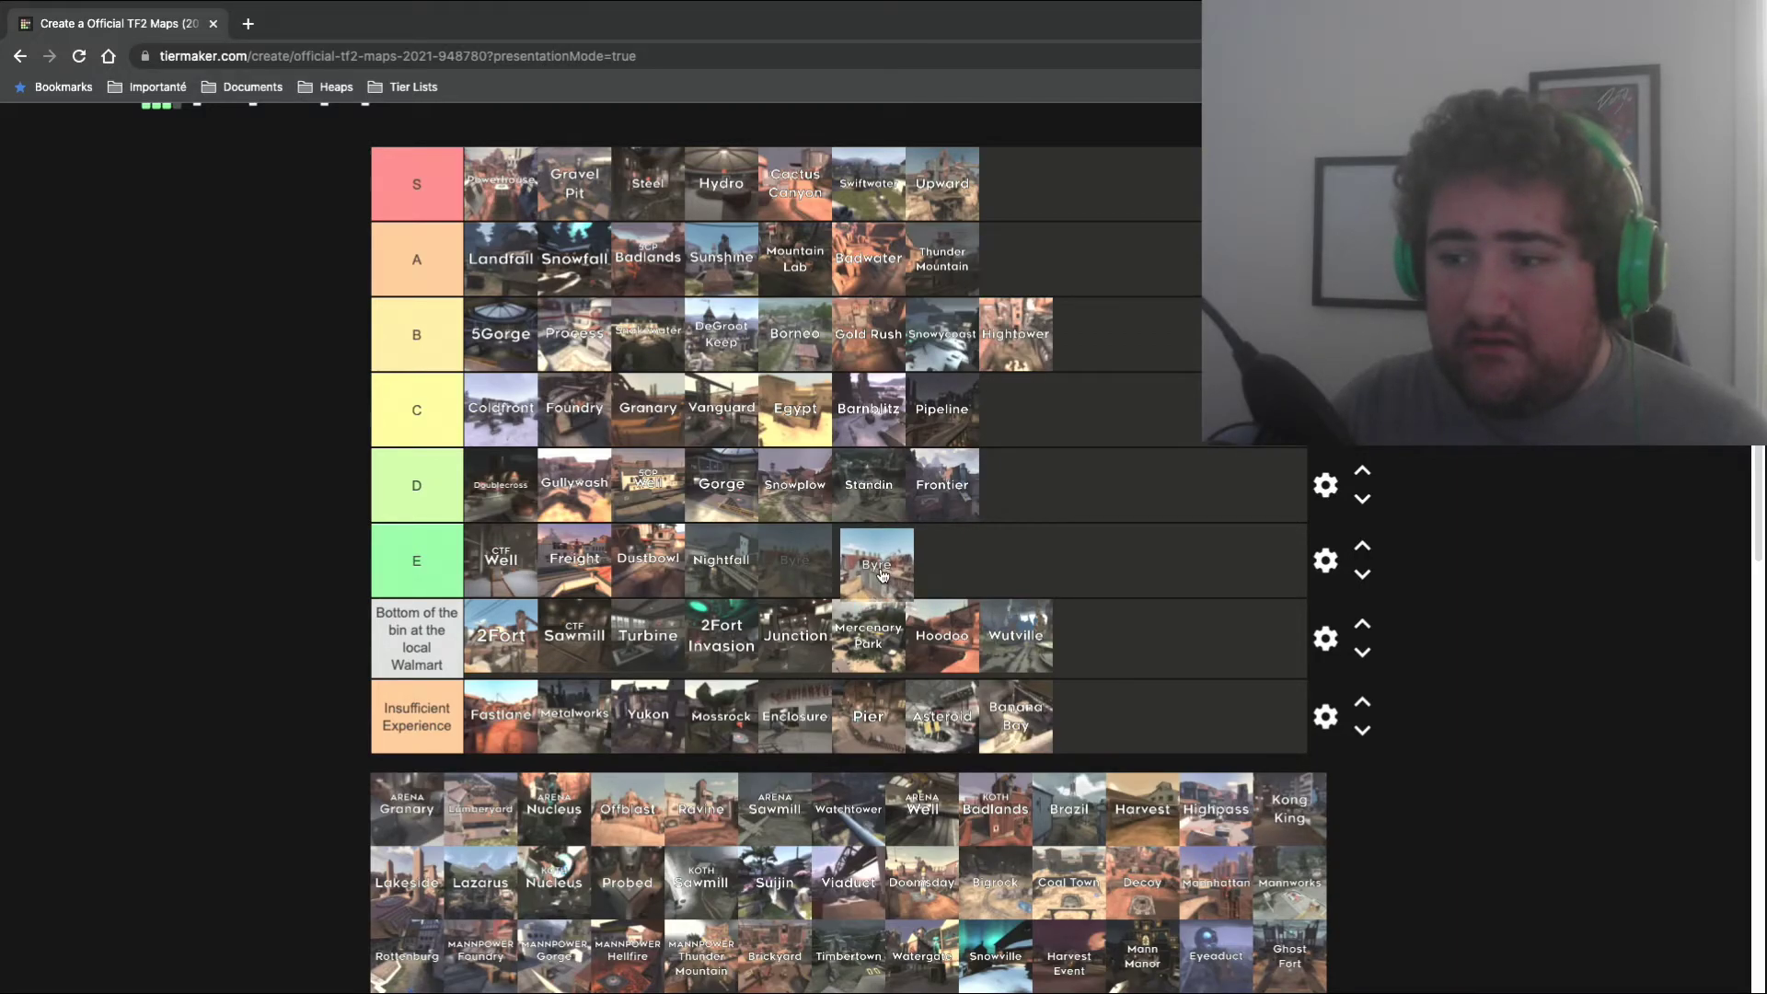
left_click_drag(882, 576, 882, 576)
left_click_drag(406, 809, 1091, 716)
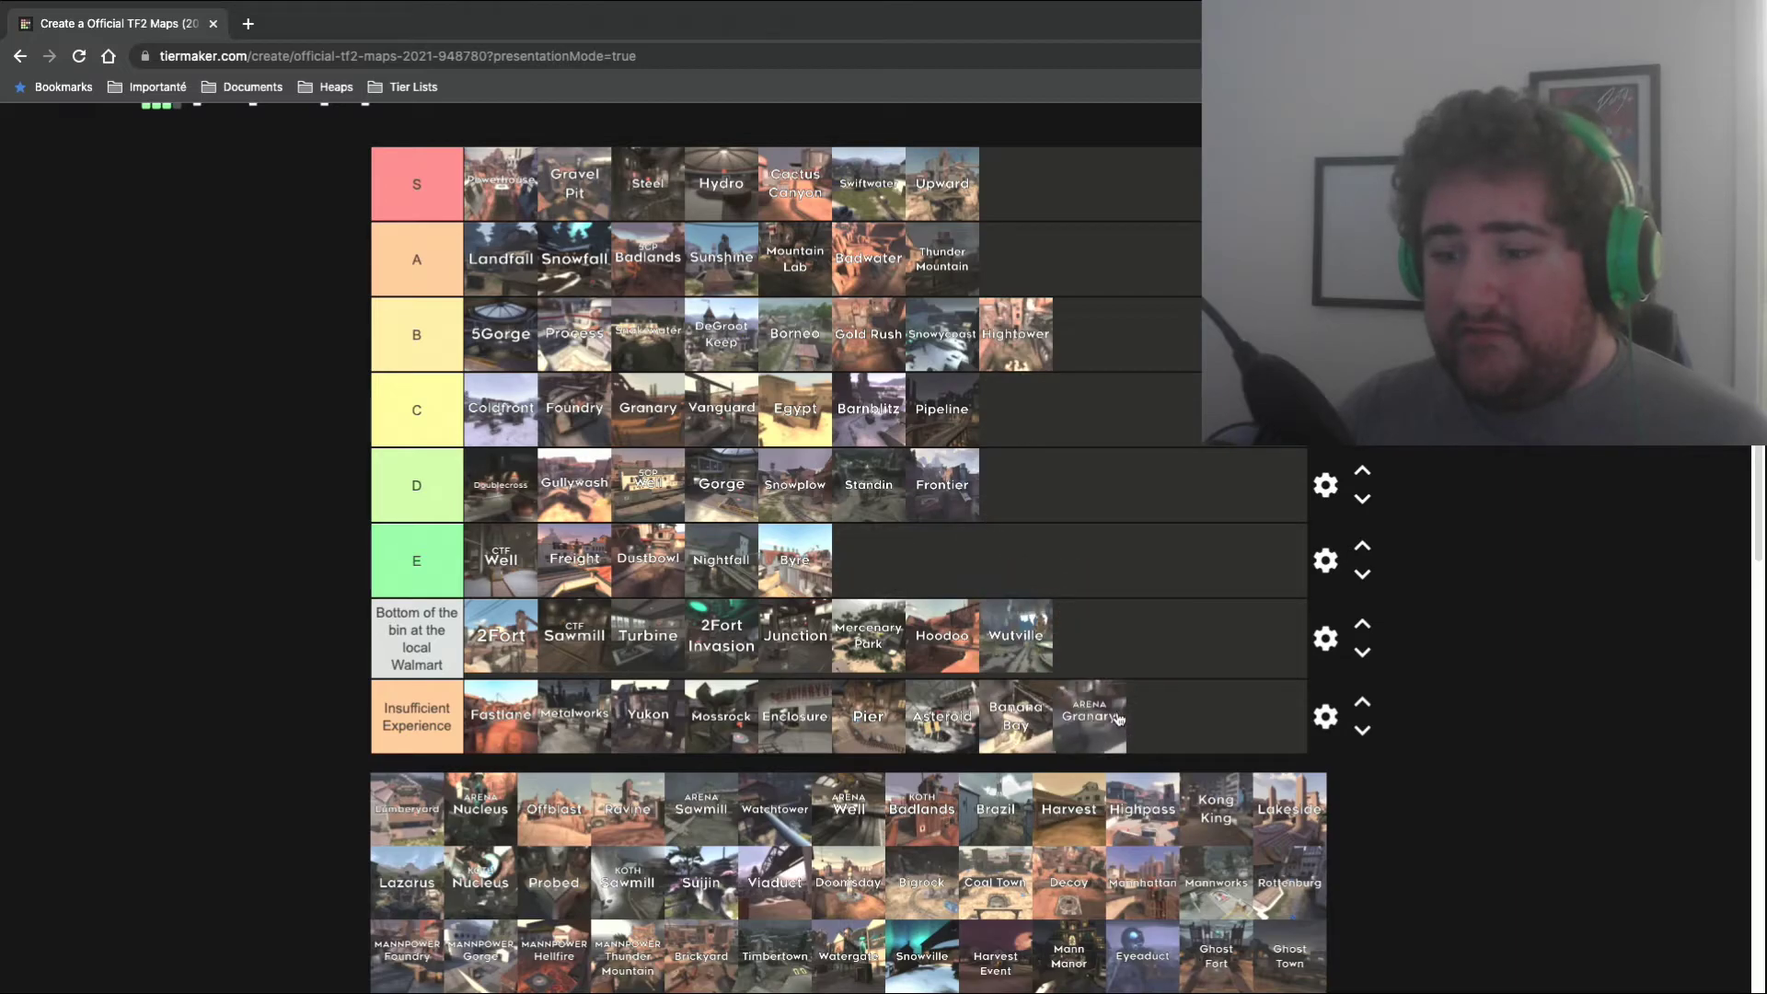
left_click_drag(411, 828, 1210, 737)
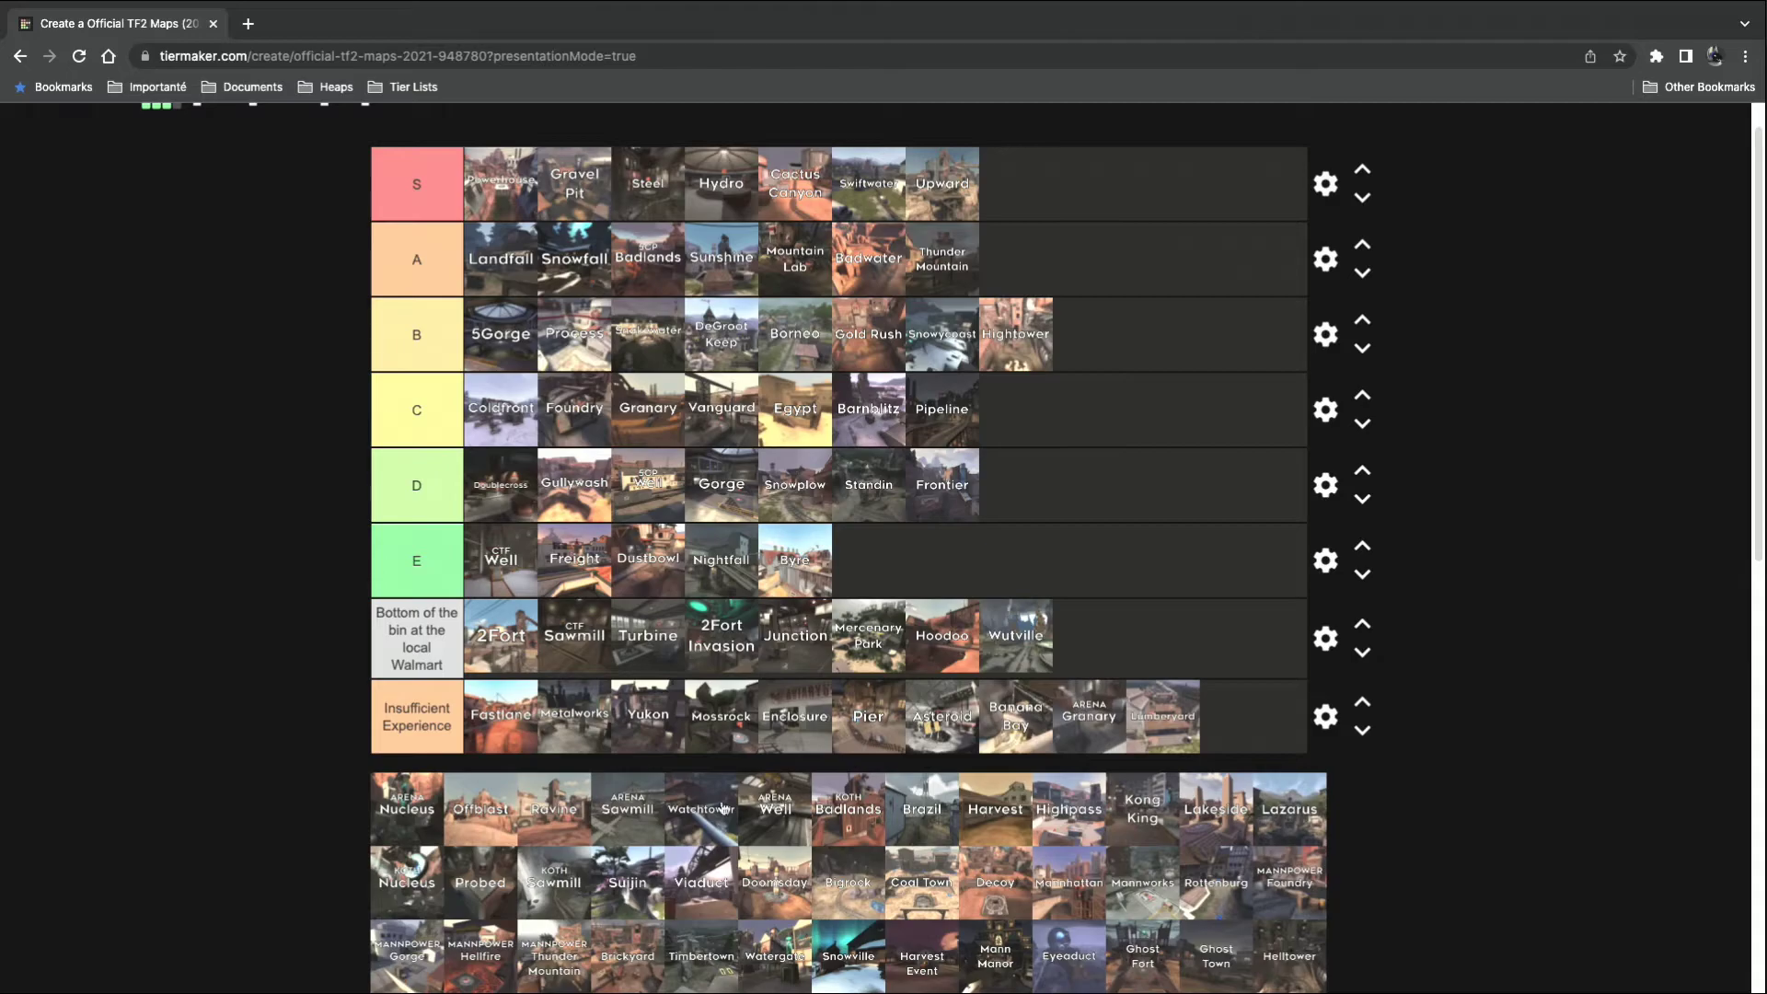
left_click_drag(414, 826, 1172, 746)
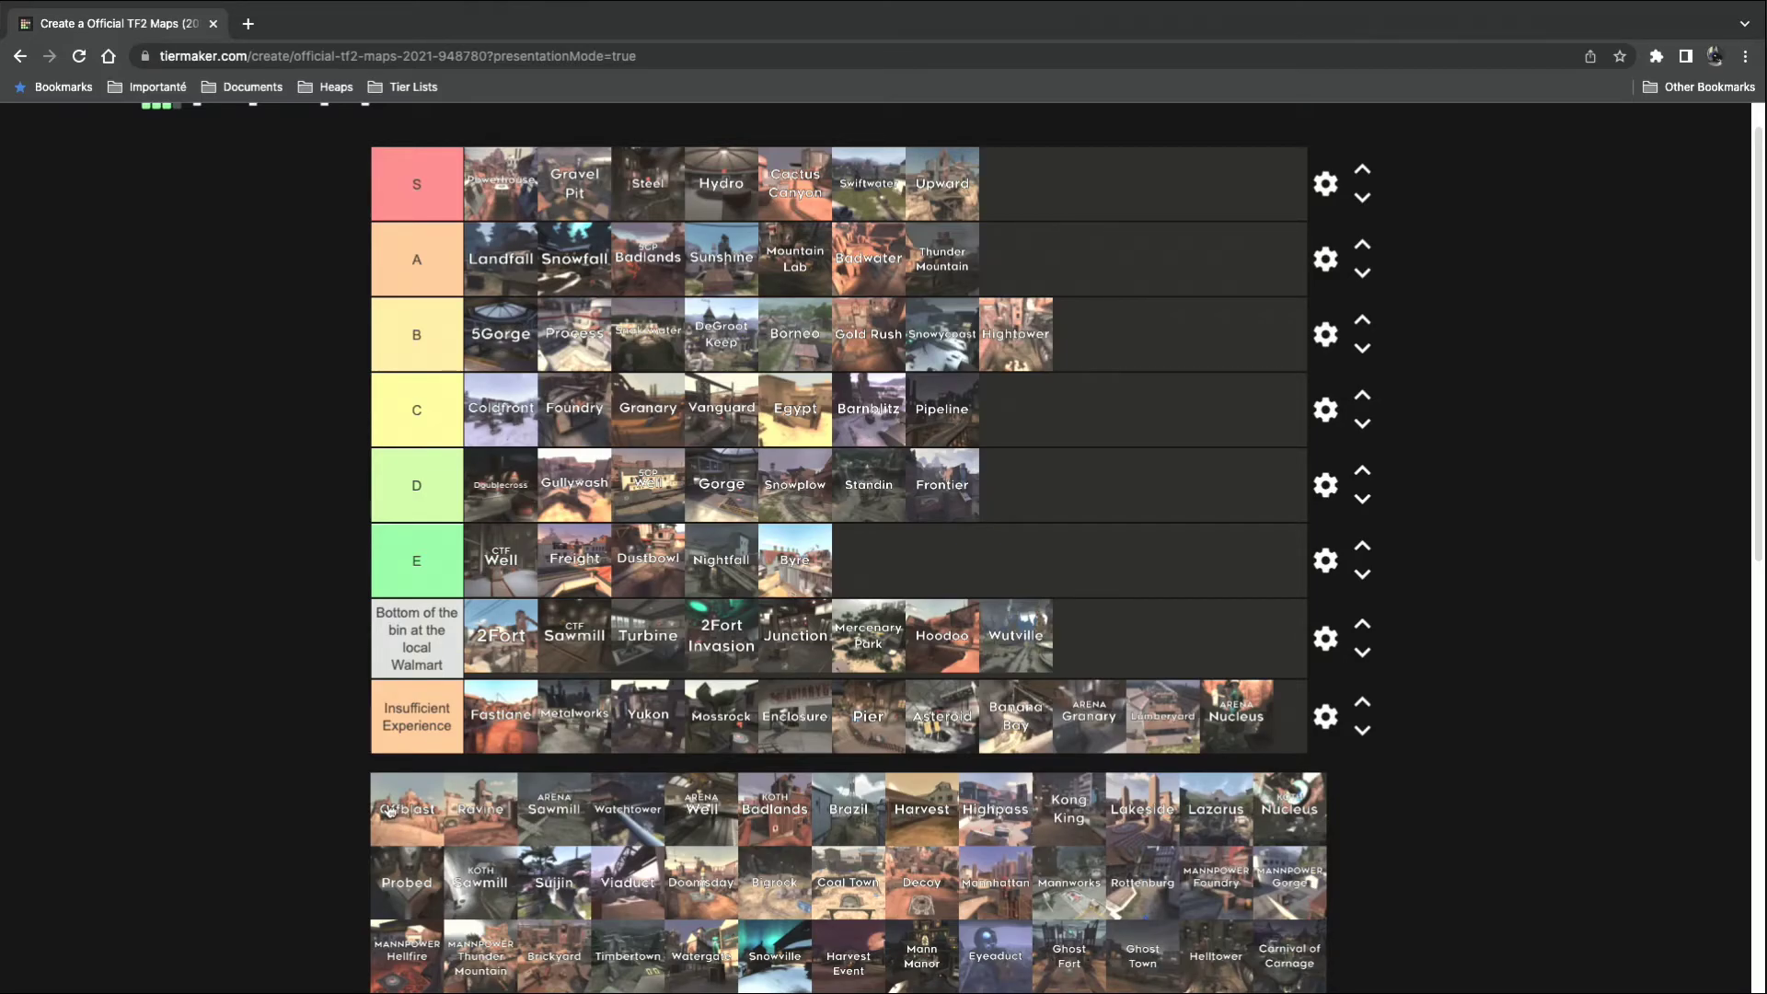
Fill a second Insufficient Experience line with Offblast, Ravine, Arena Sawmill, Watchtower and Arena Well.
left_click_drag(390, 817, 538, 805)
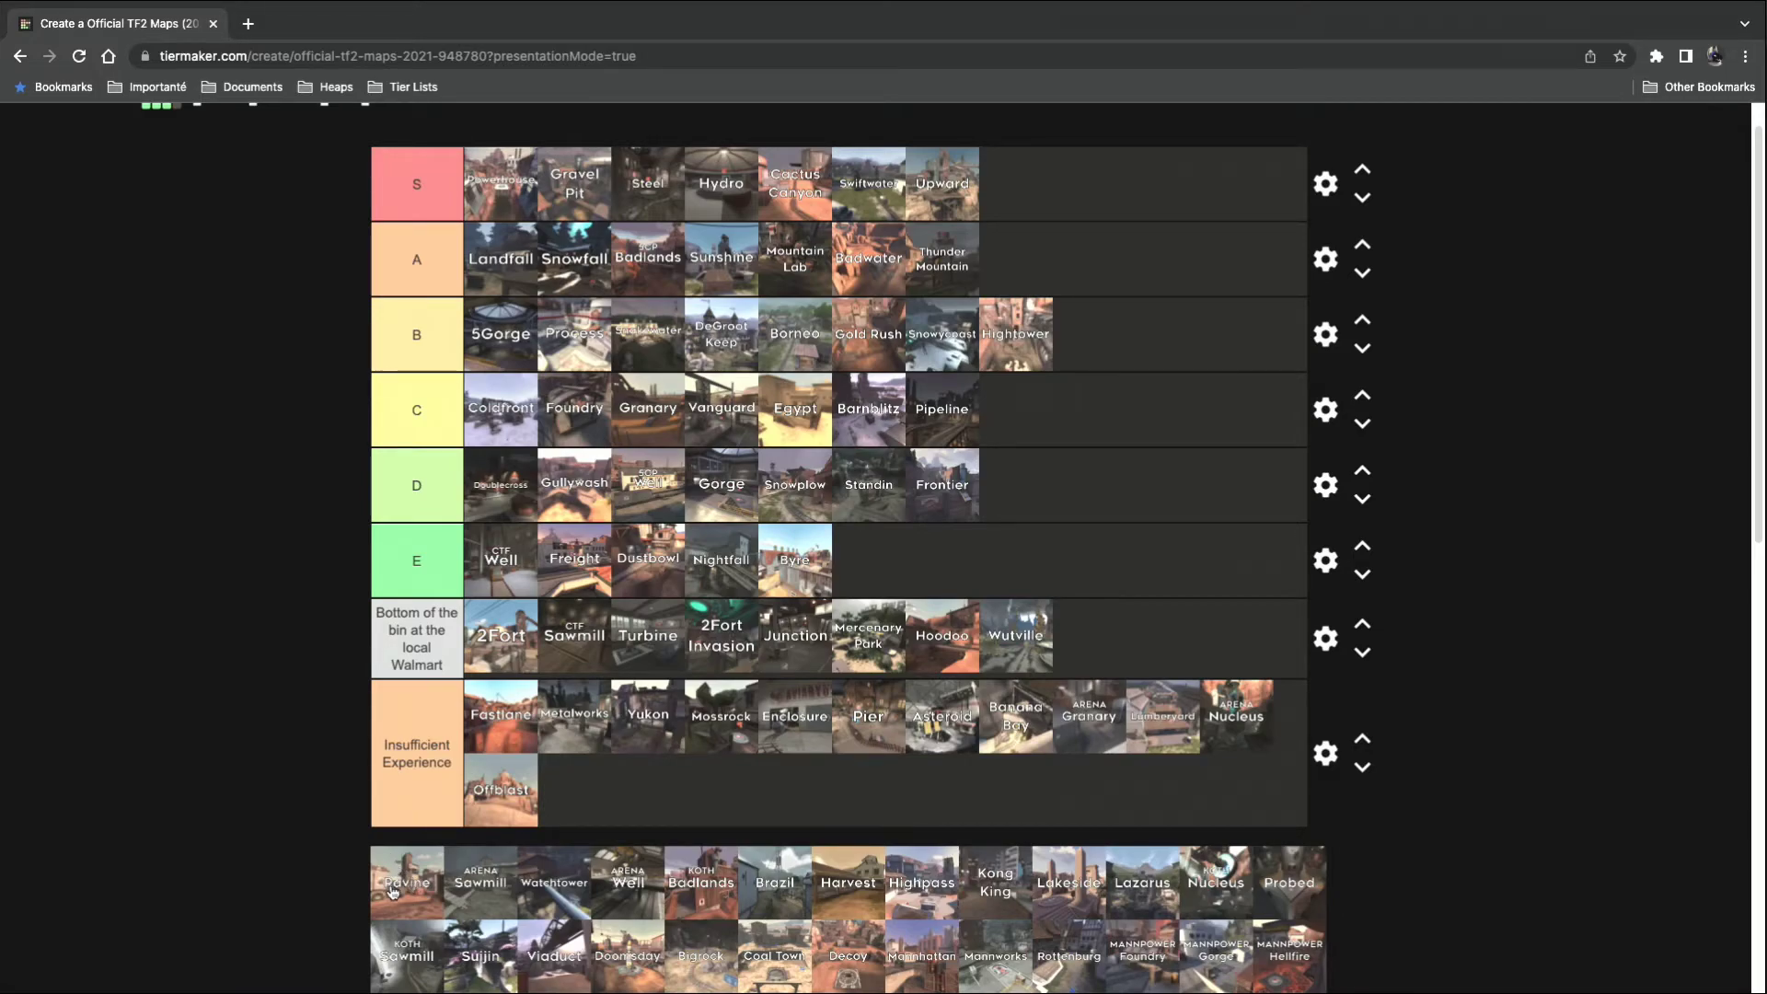
left_click_drag(391, 891, 575, 809)
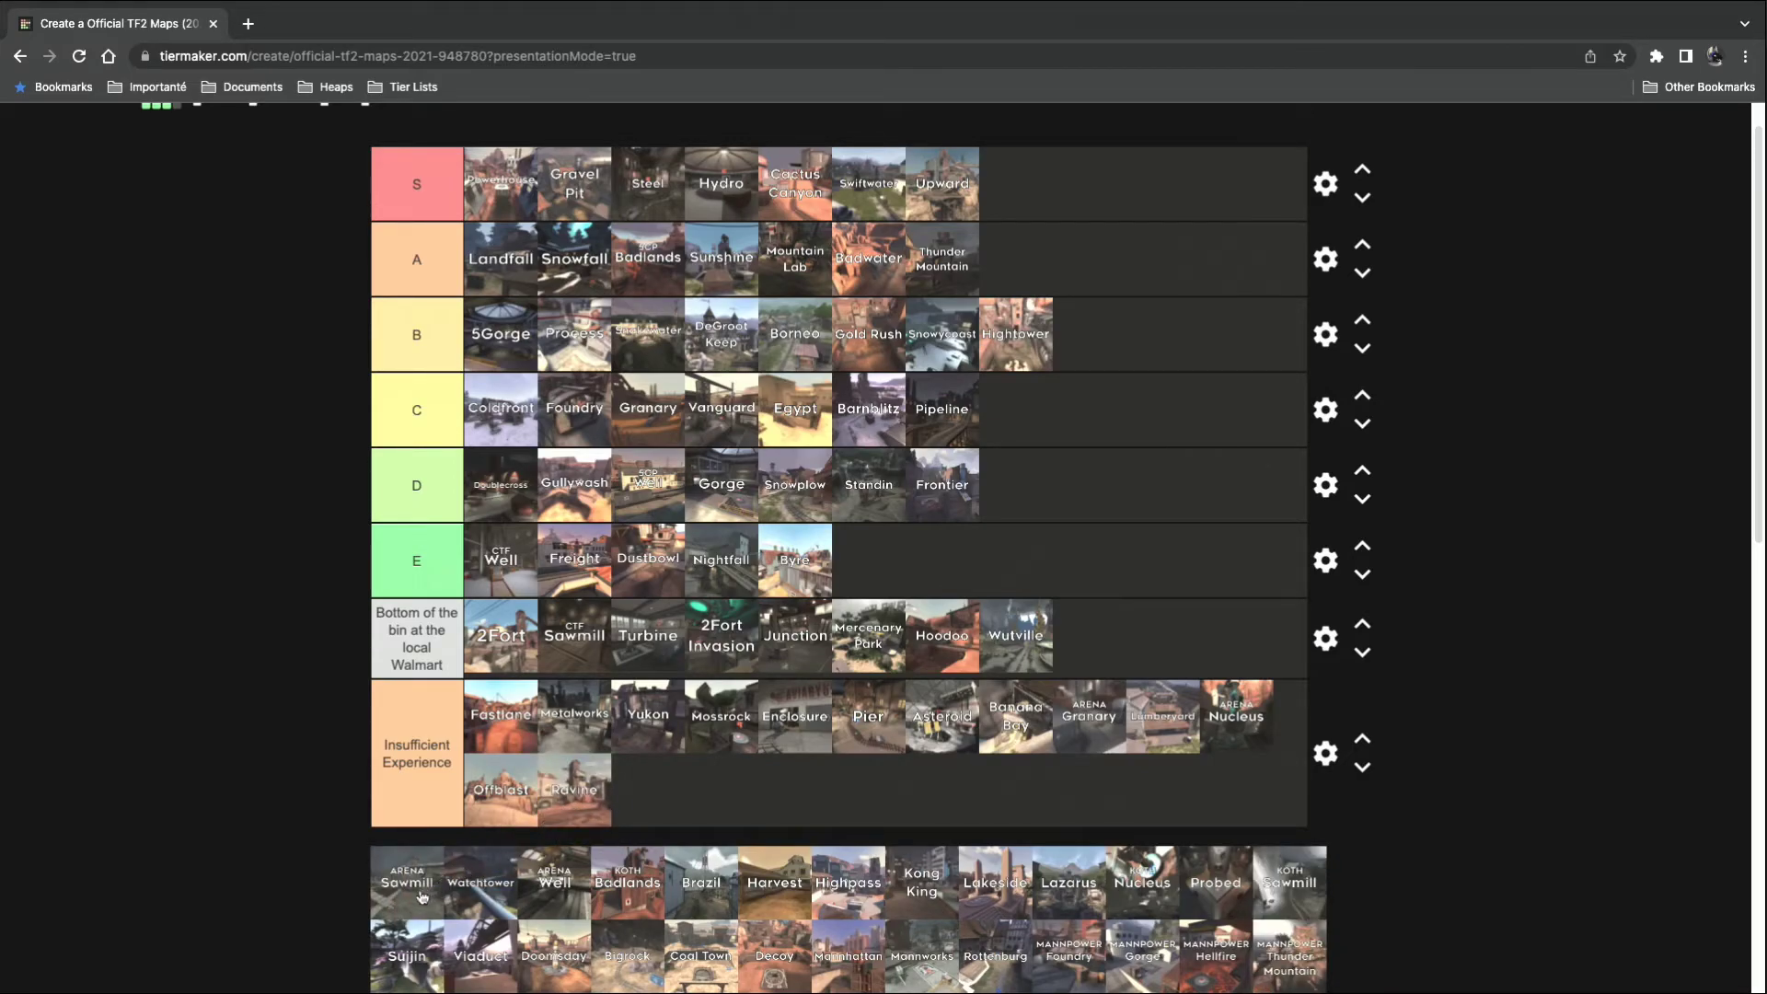
left_click_drag(416, 900, 655, 806)
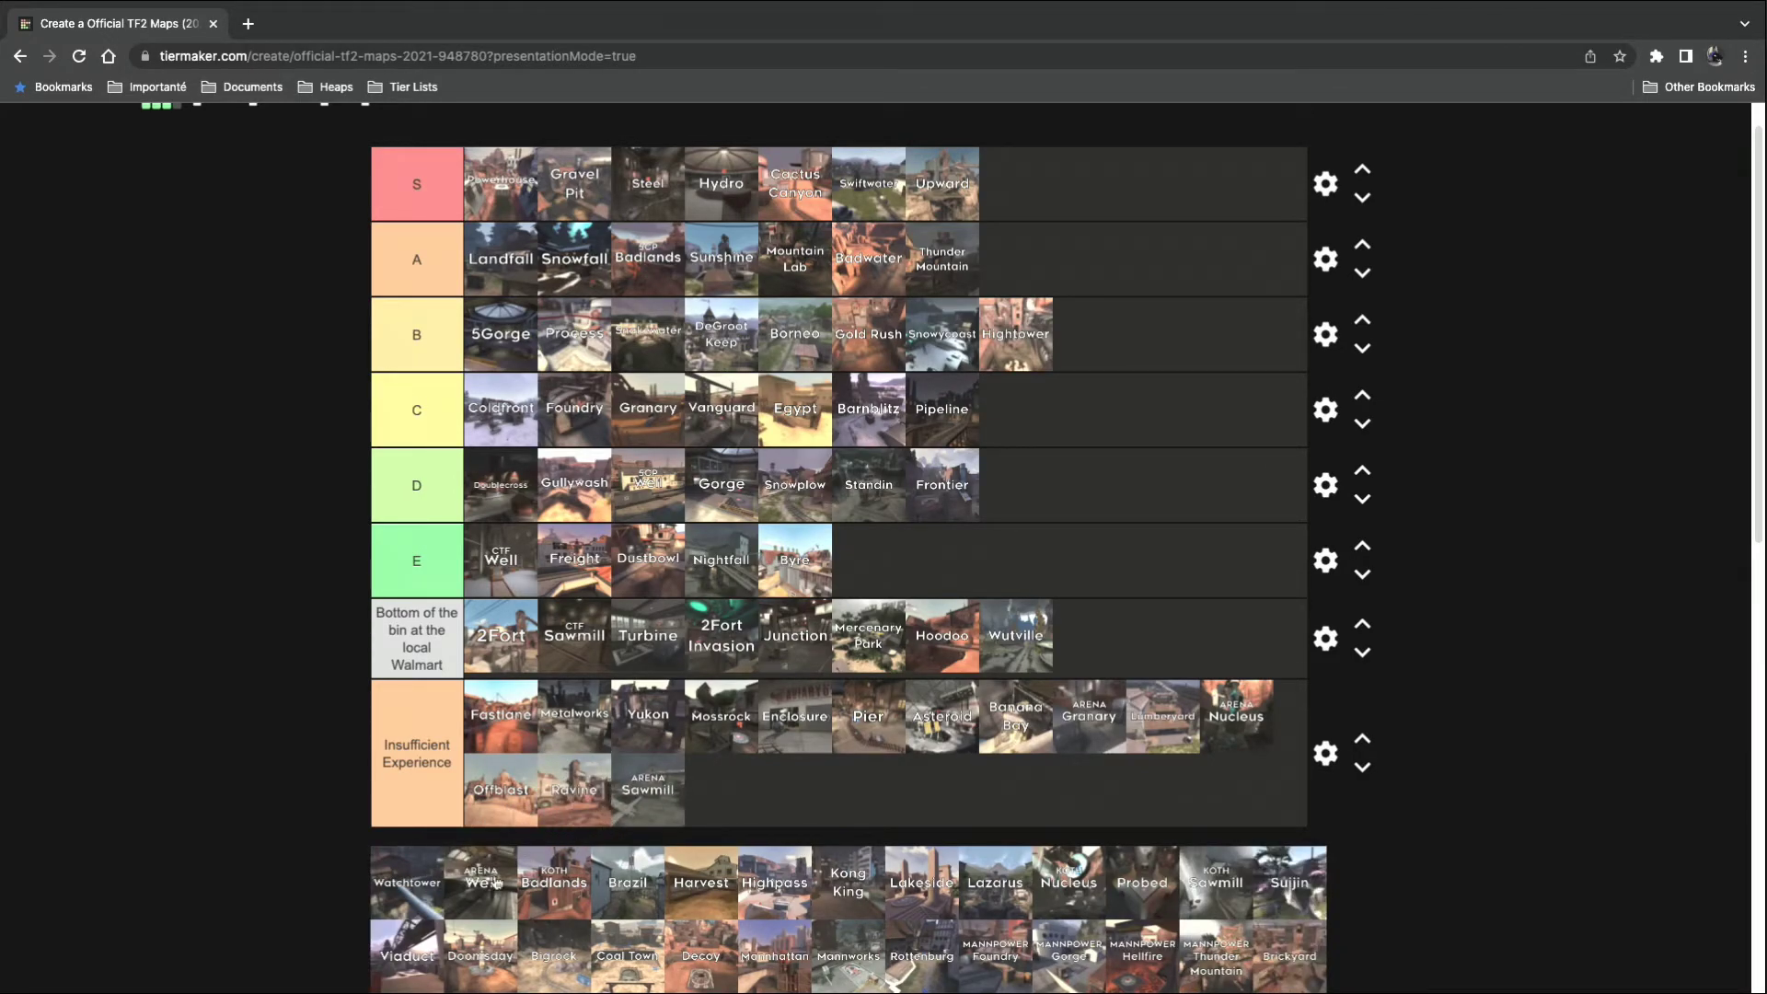
left_click_drag(392, 892, 729, 788)
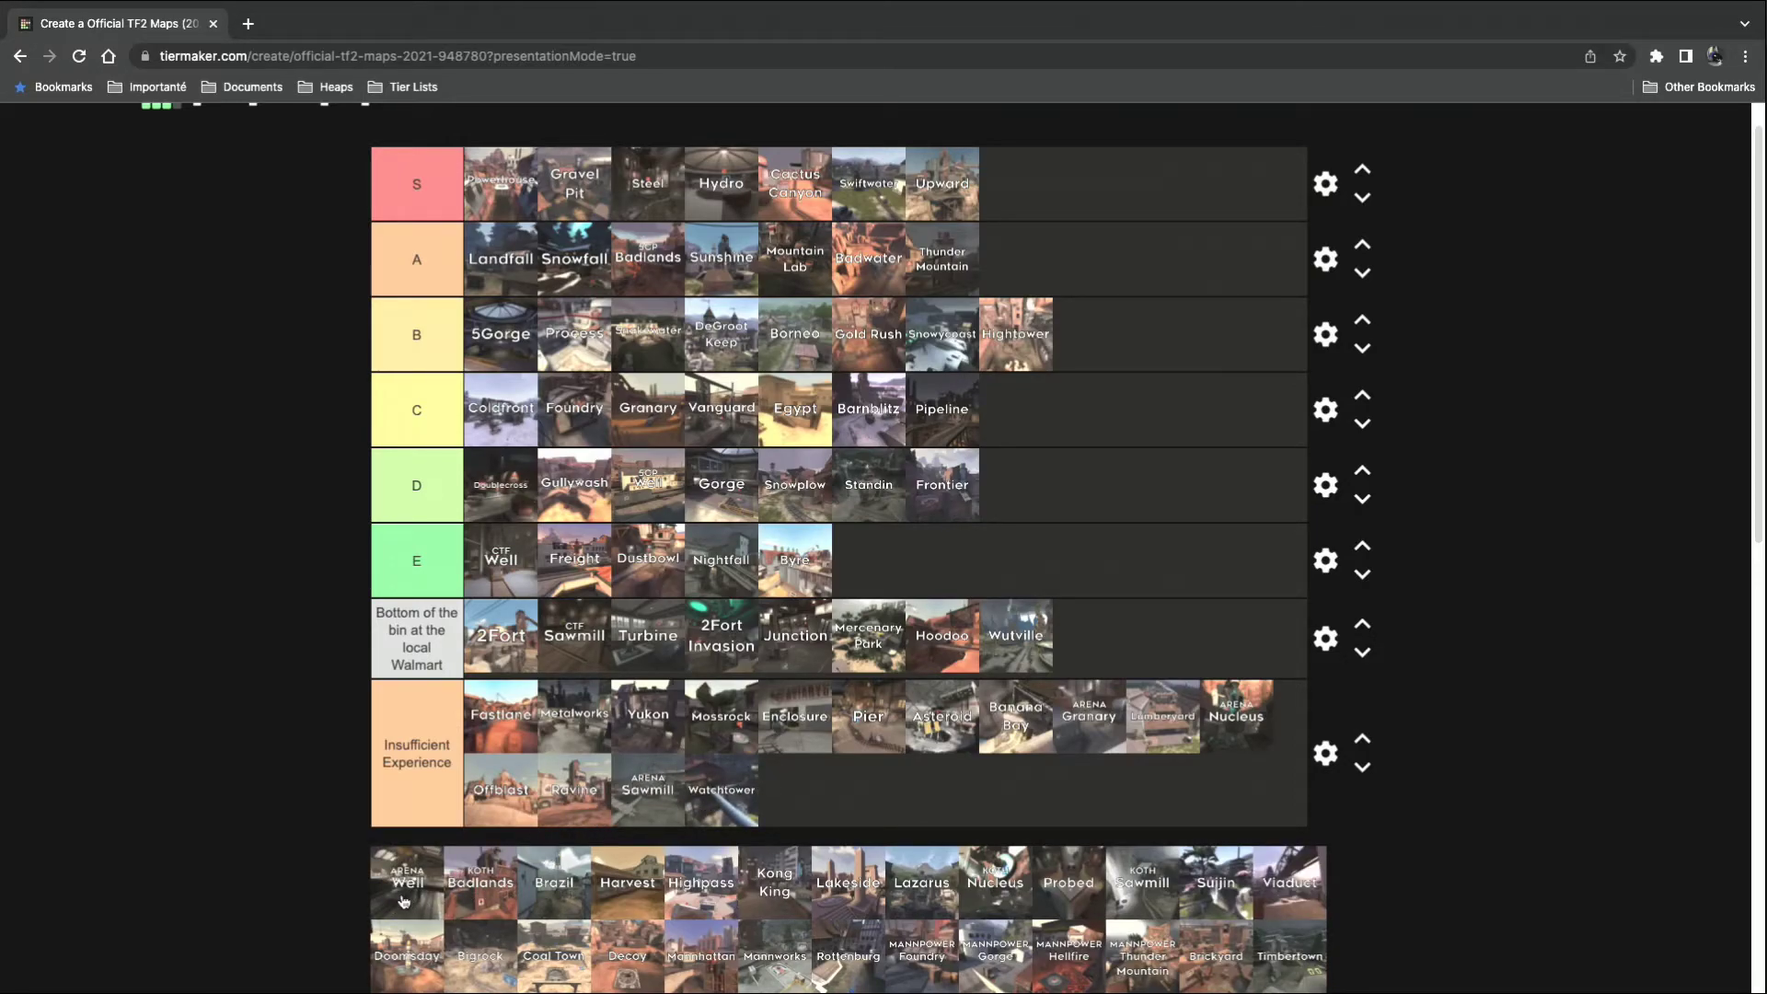
left_click_drag(402, 901, 824, 806)
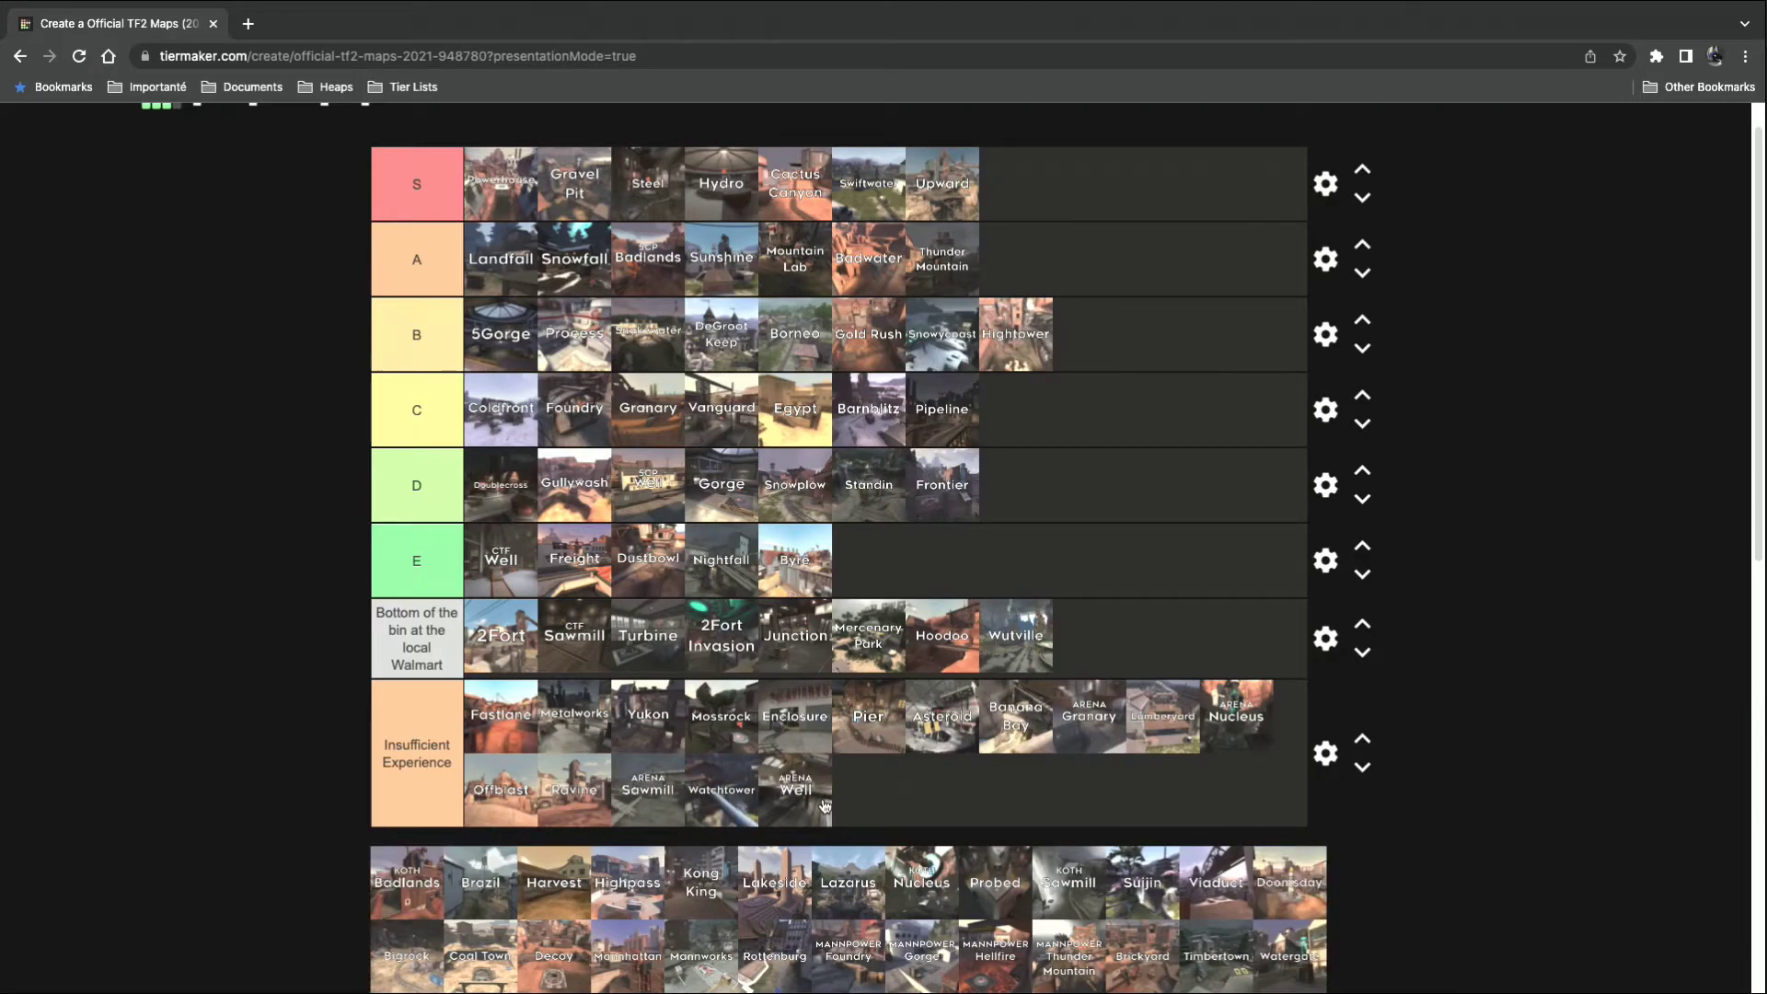
Place KOTH Badlands at the end of D, Brazil, Harvest and Kong King in A, and Highpass in S.
scroll(815, 807, "down", 1)
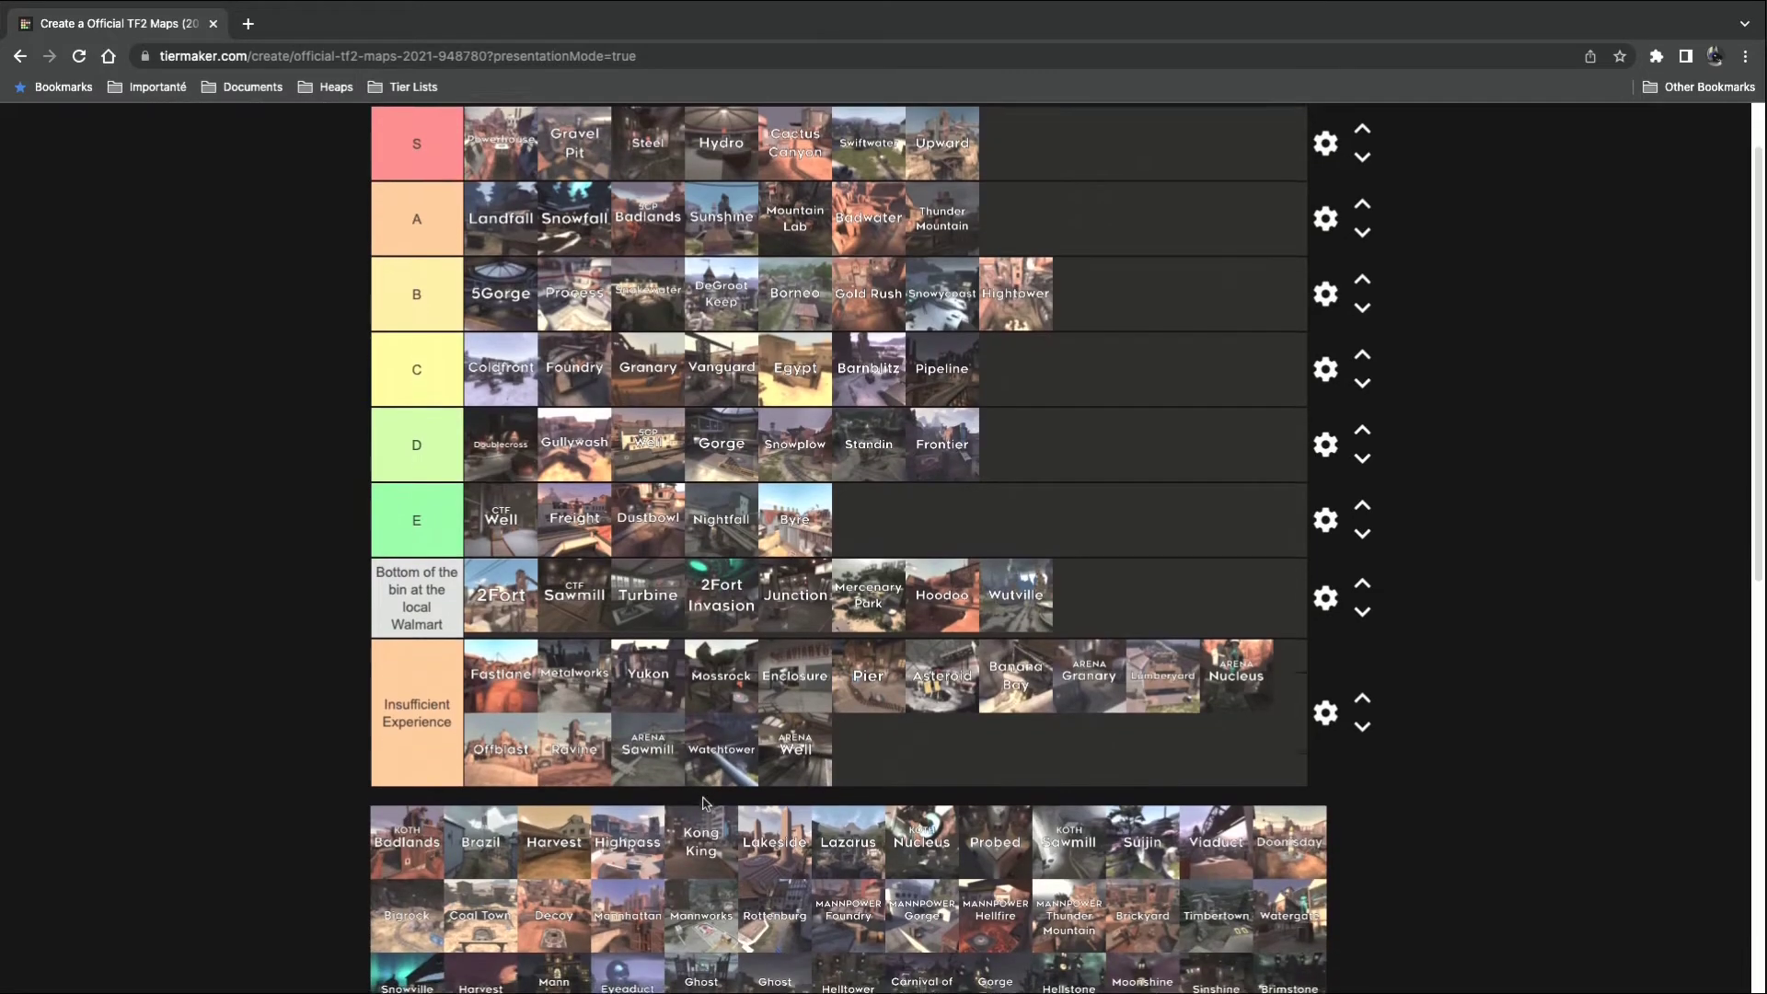
left_click_drag(417, 850, 1049, 469)
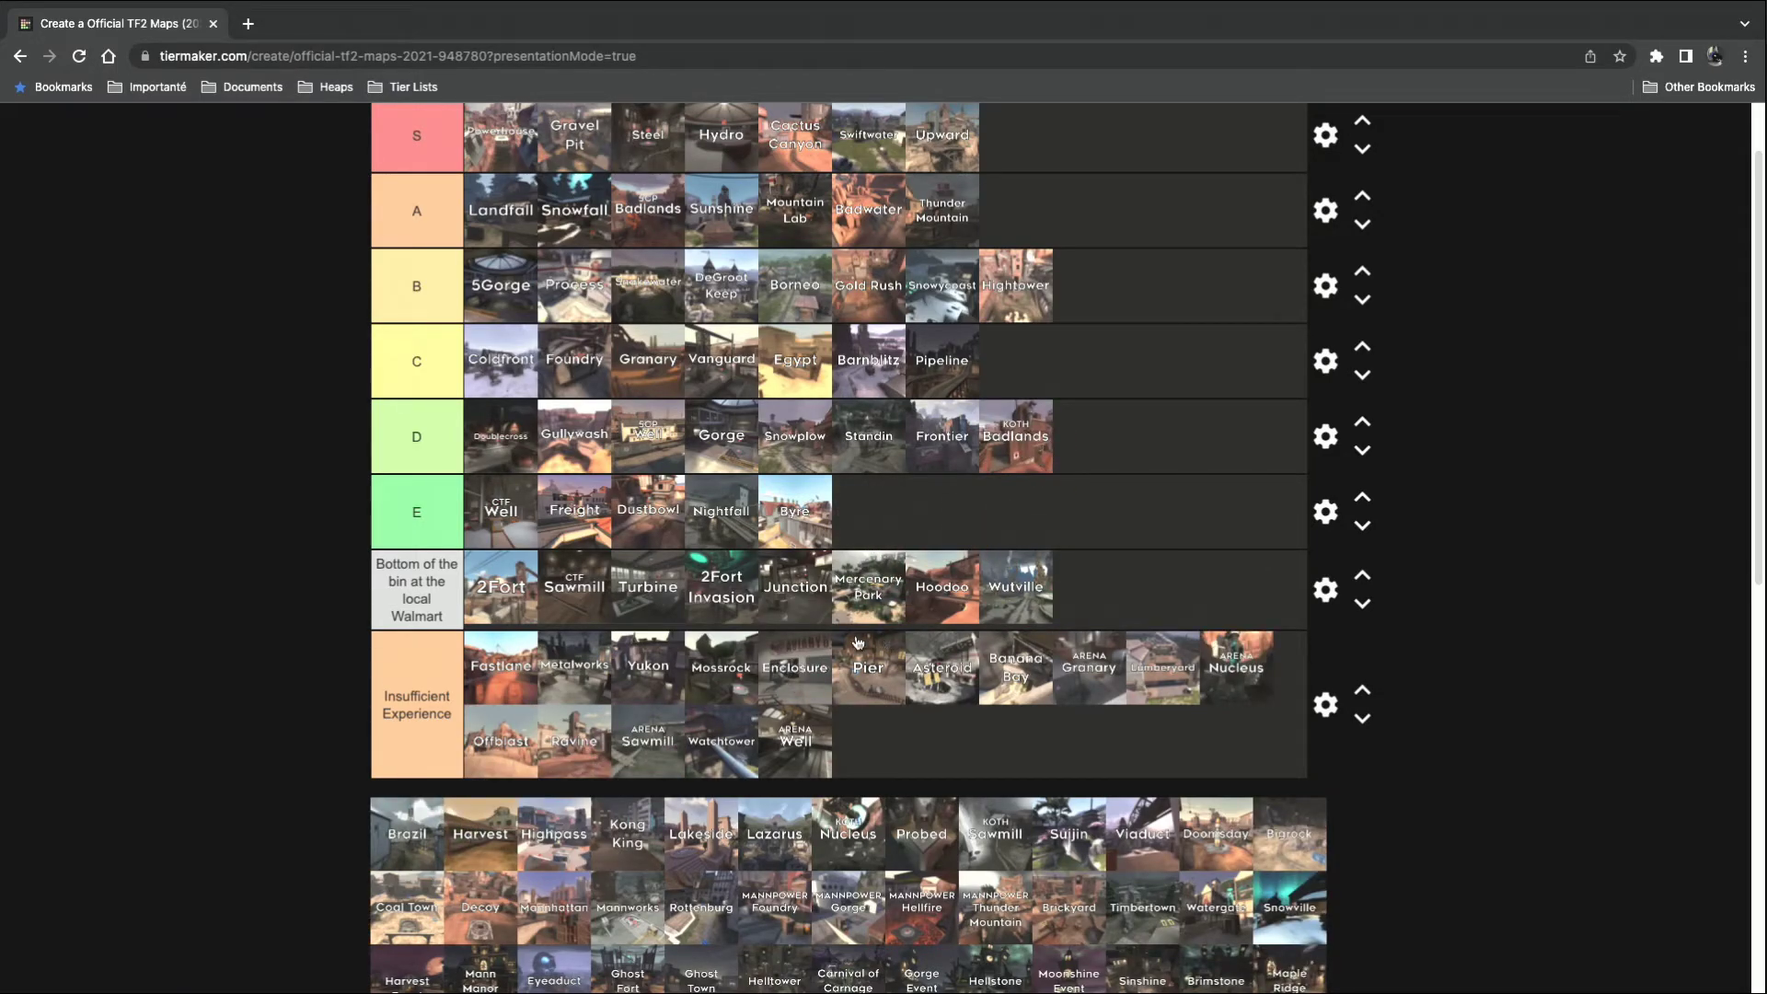
left_click_drag(416, 841, 1049, 262)
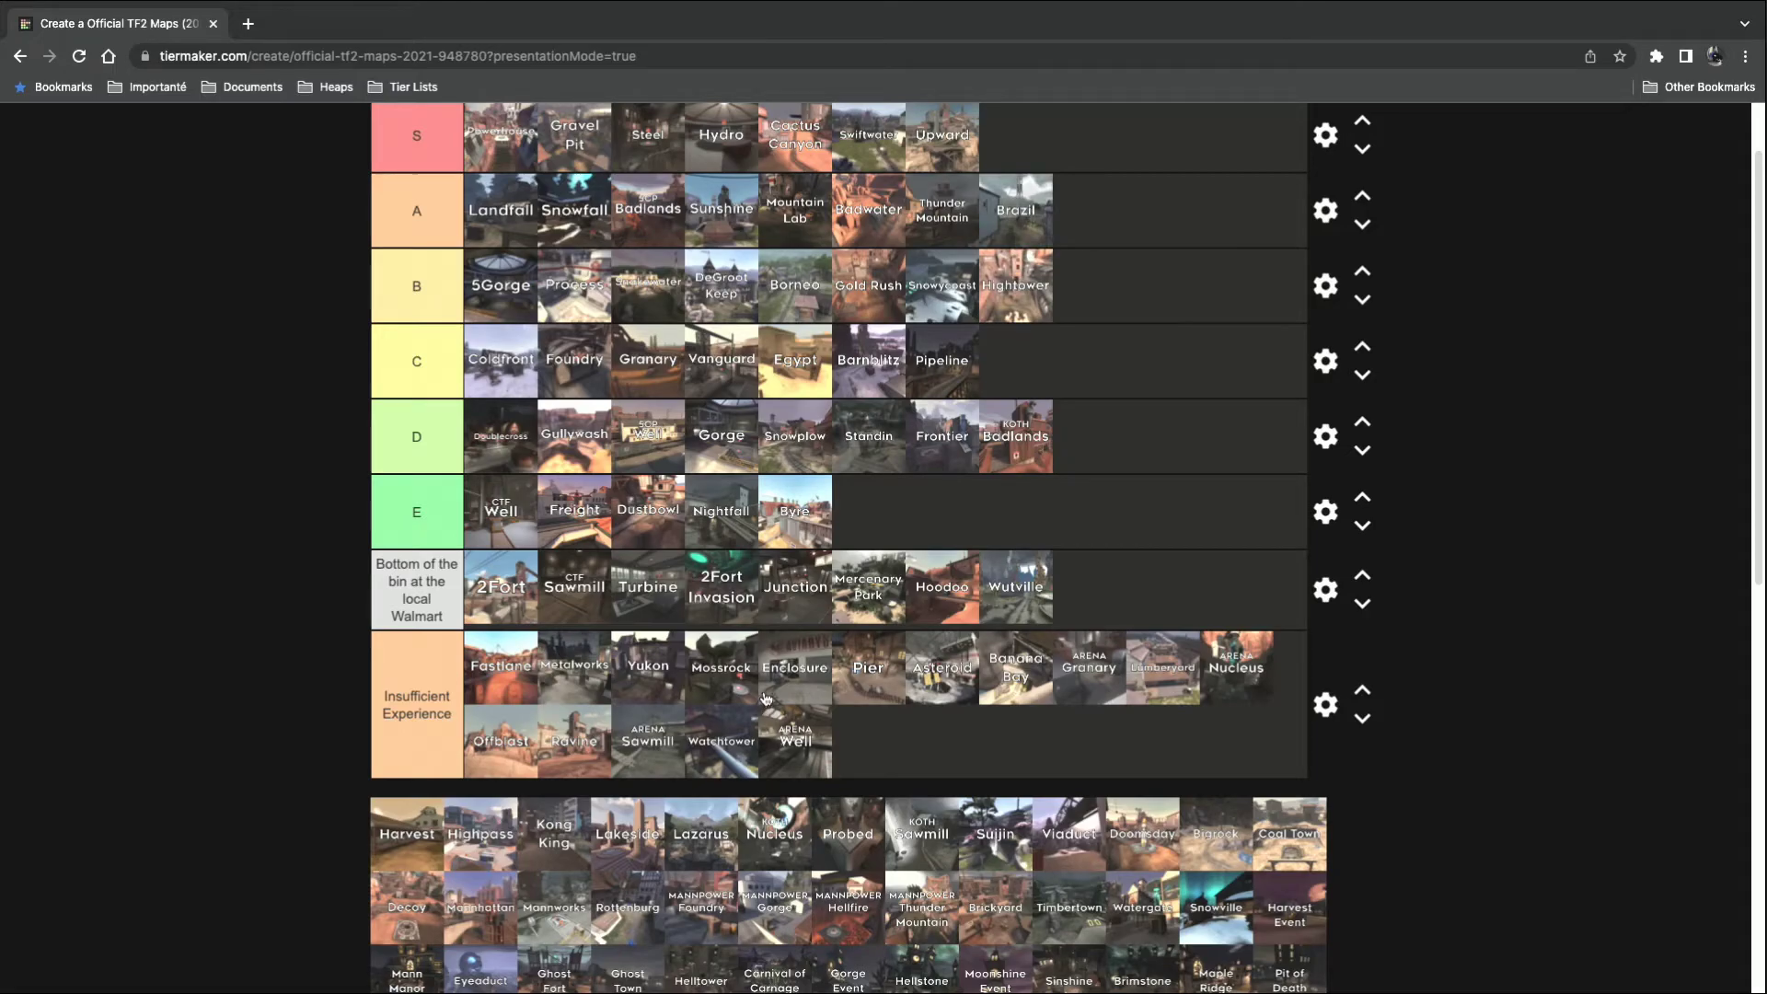
scroll(766, 699, "up", 1)
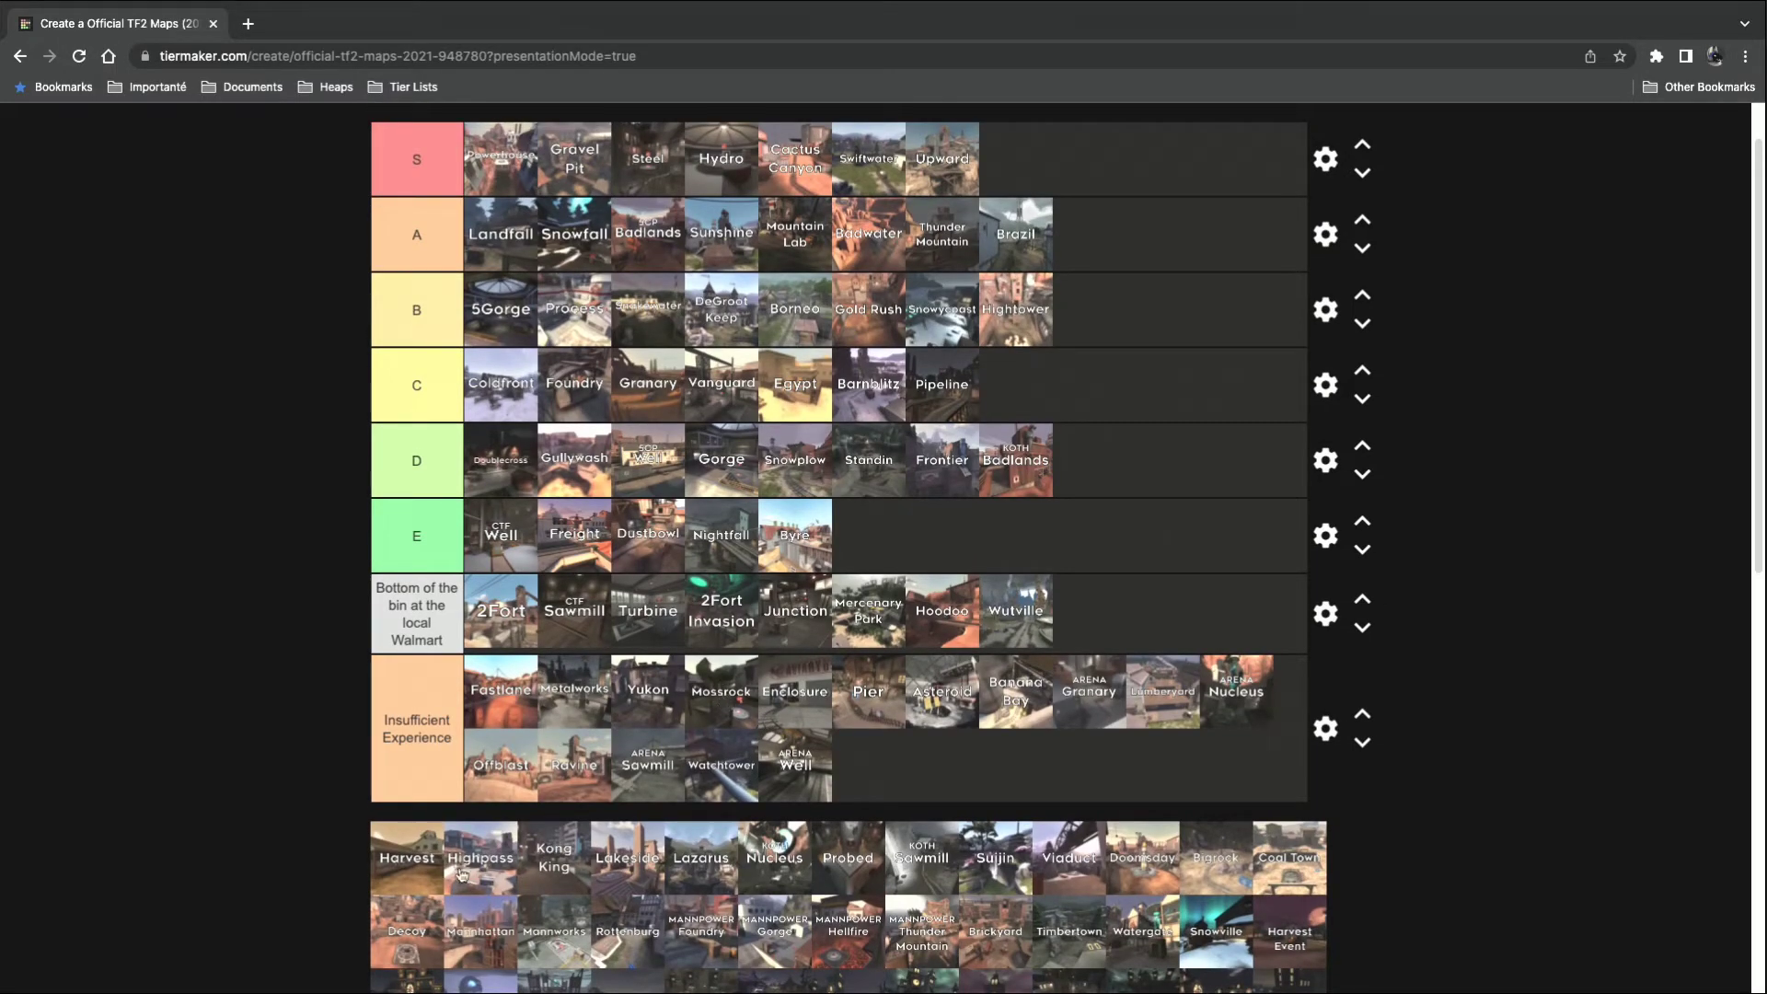
left_click_drag(408, 865, 1095, 248)
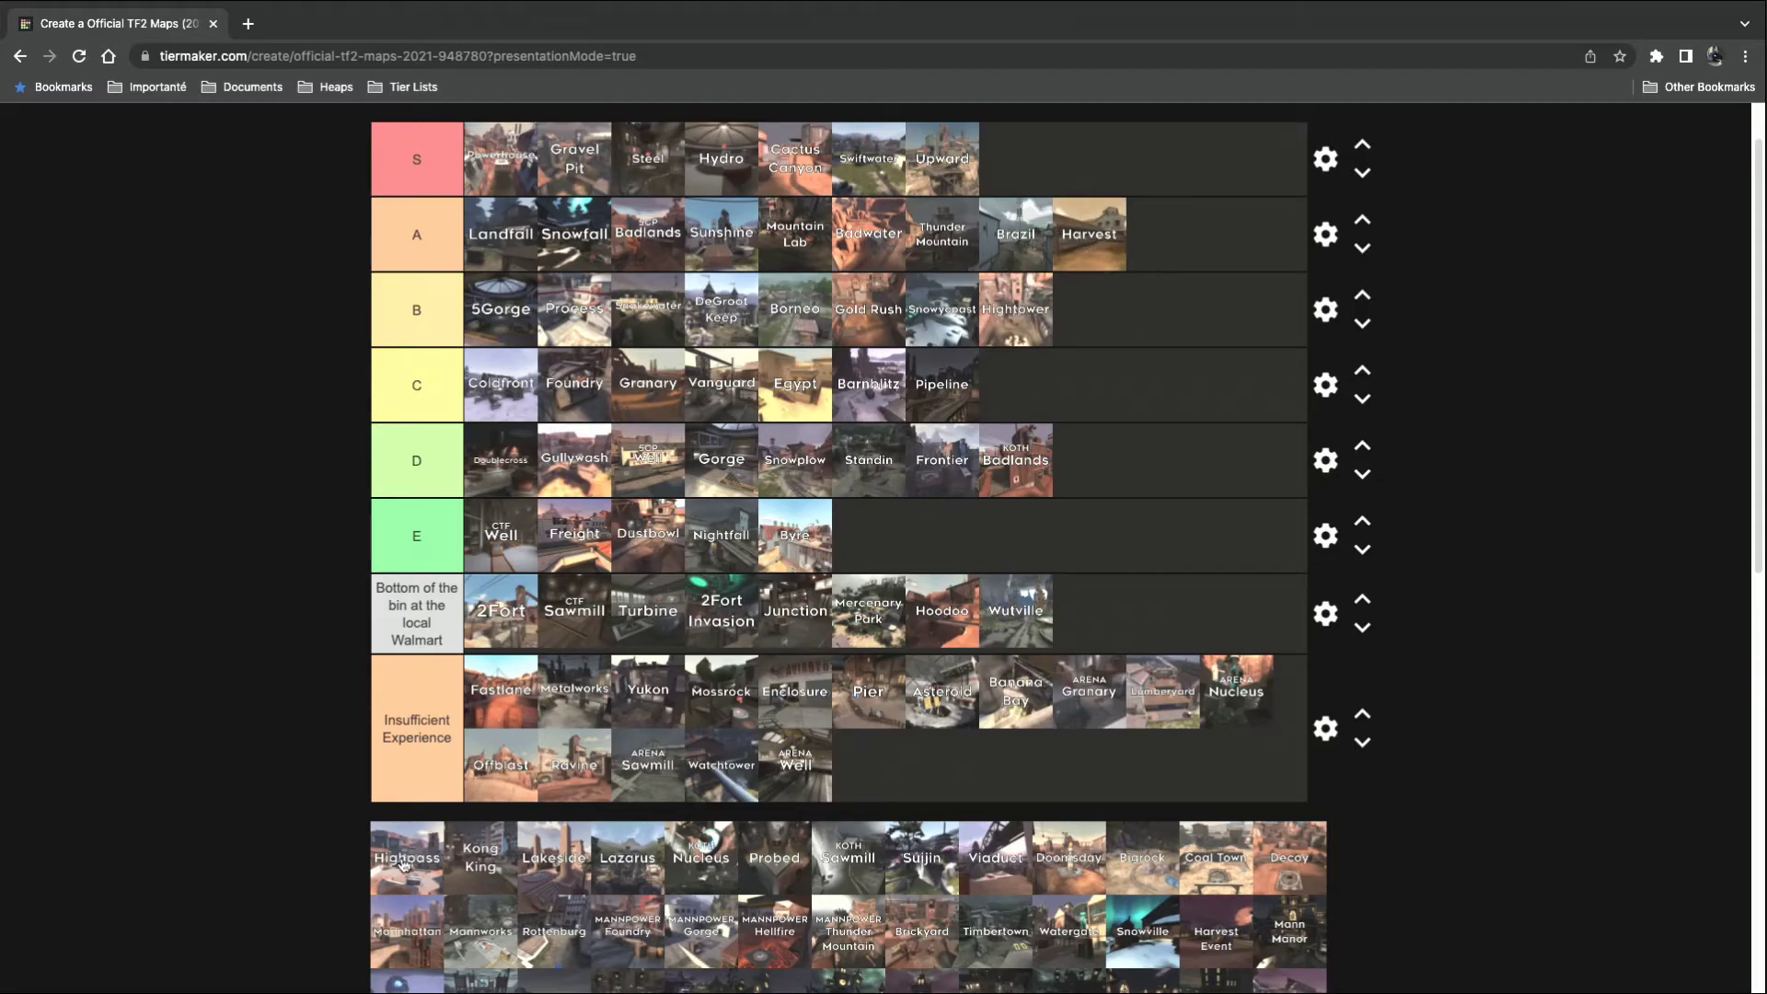
left_click_drag(403, 865, 1052, 170)
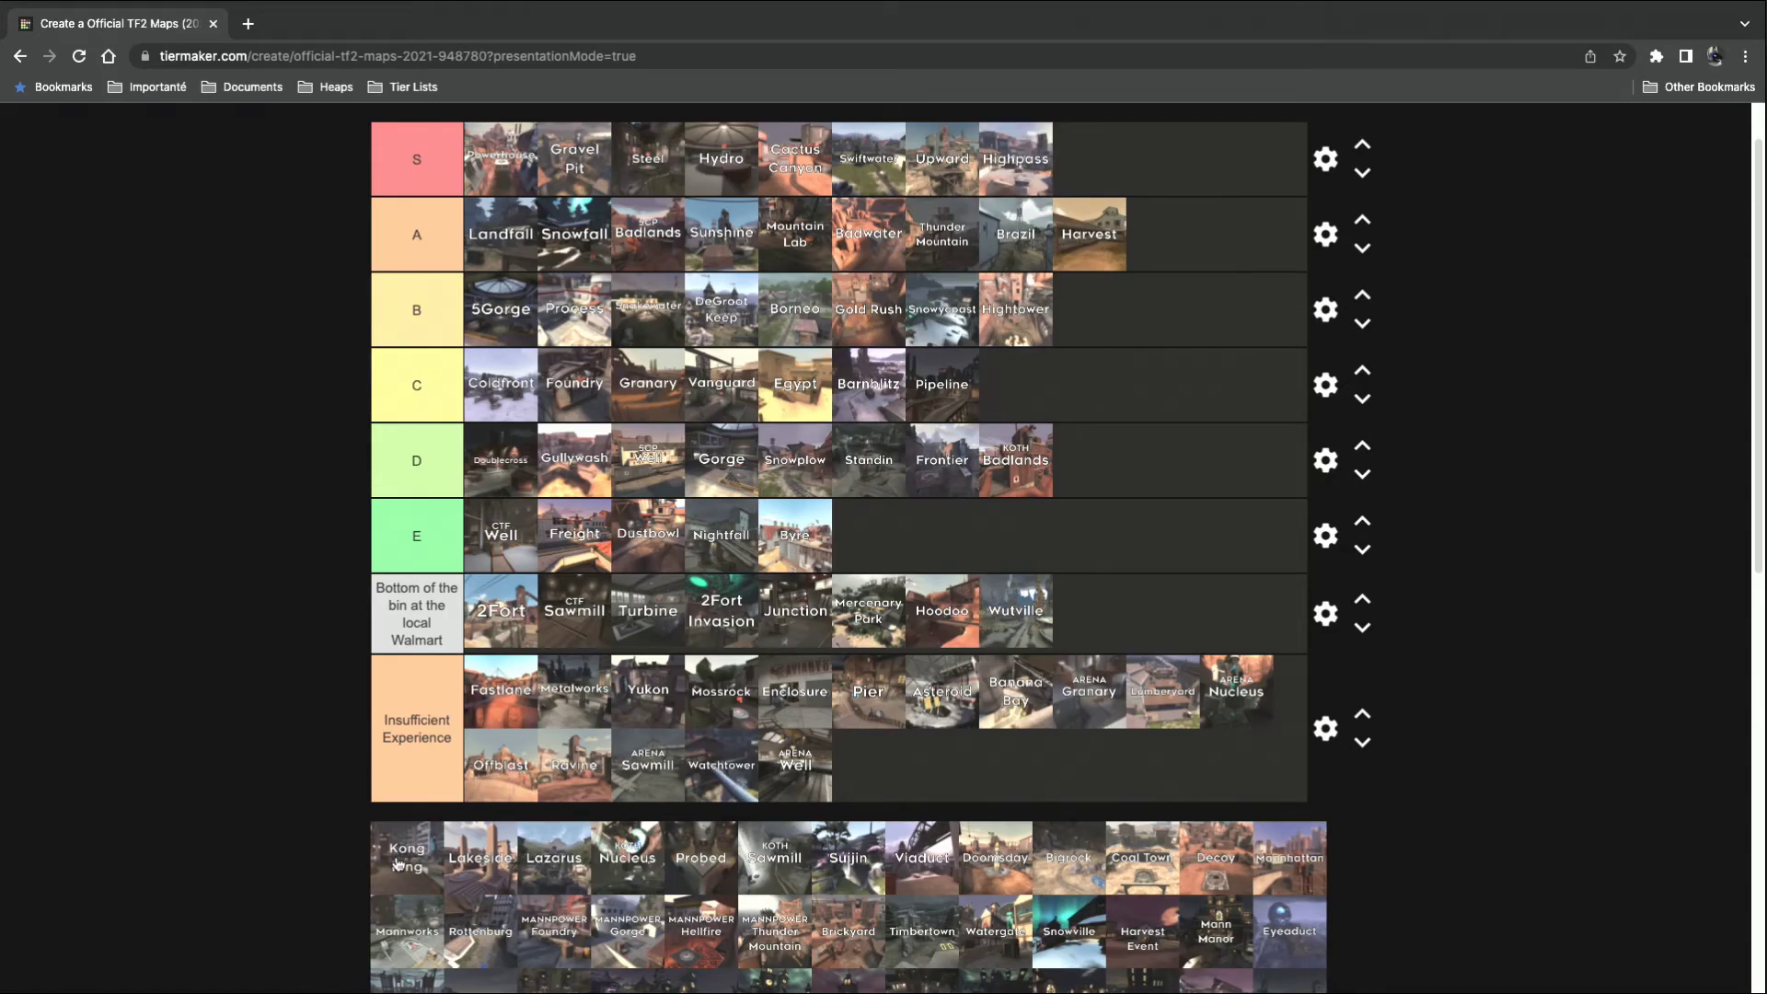
left_click_drag(397, 865, 1191, 256)
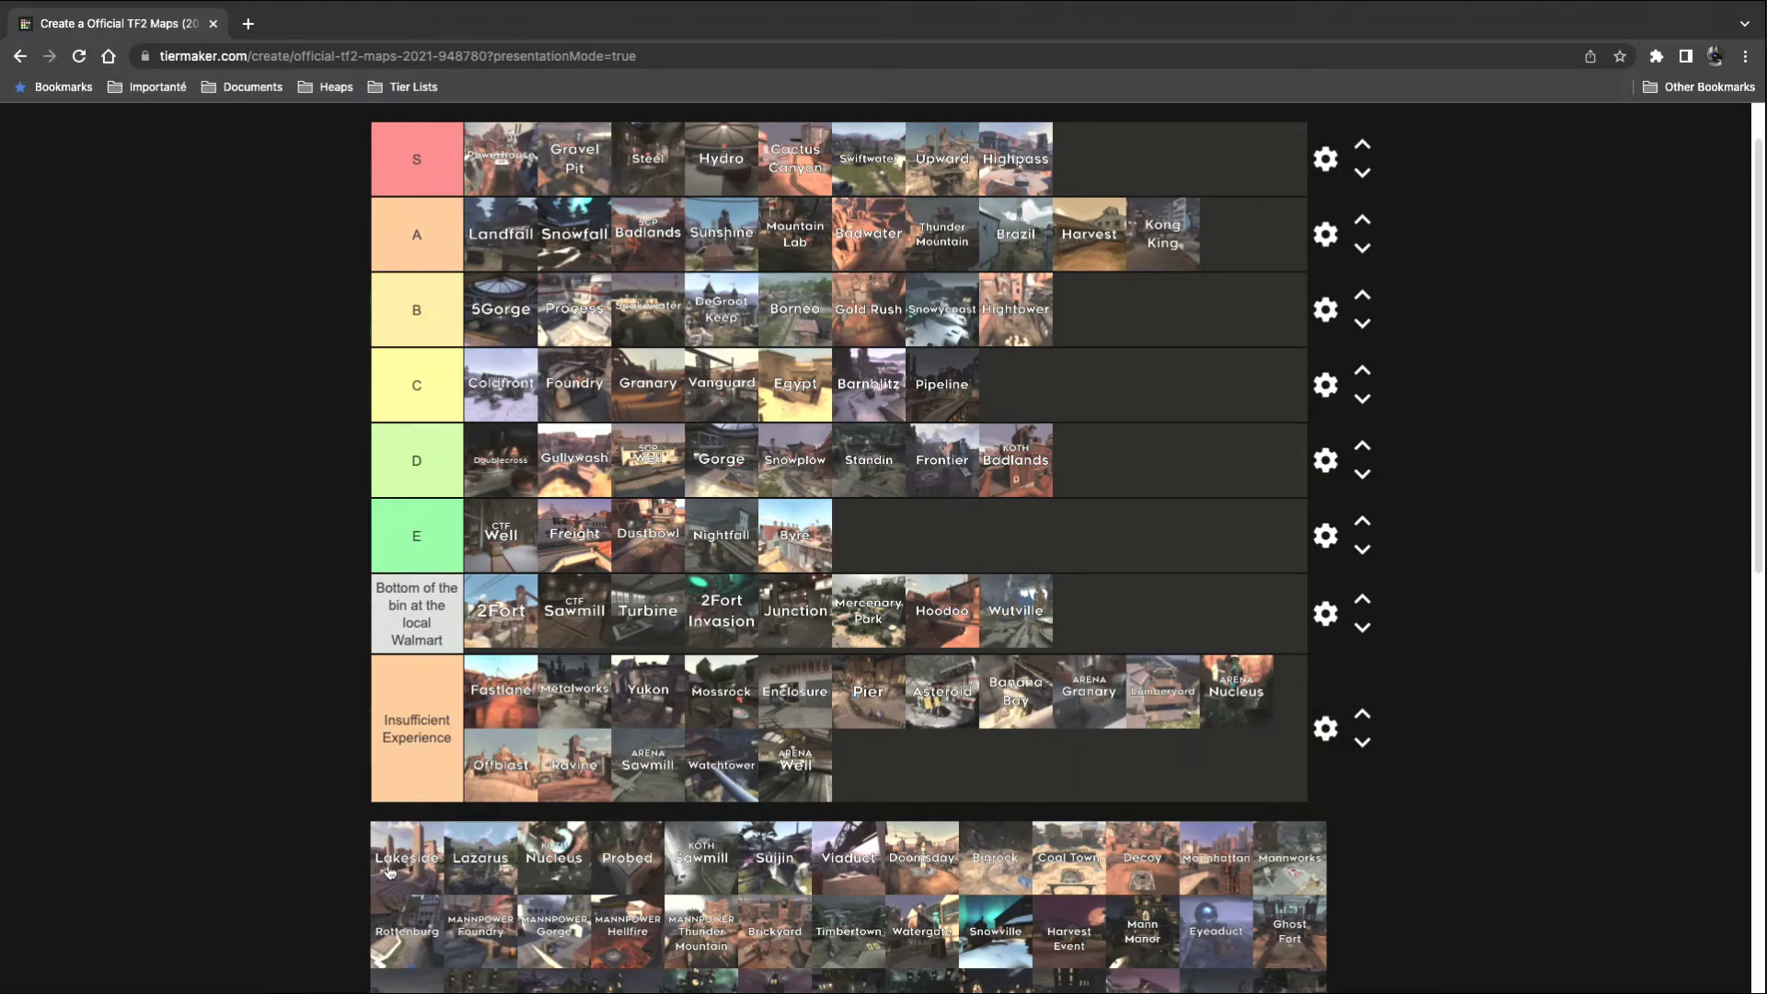
Move Lakeside to Bottom of the bin, rank Lazarus Insufficient Experience, and add Nucleus and Probed to B.
left_click_drag(390, 870, 1090, 317)
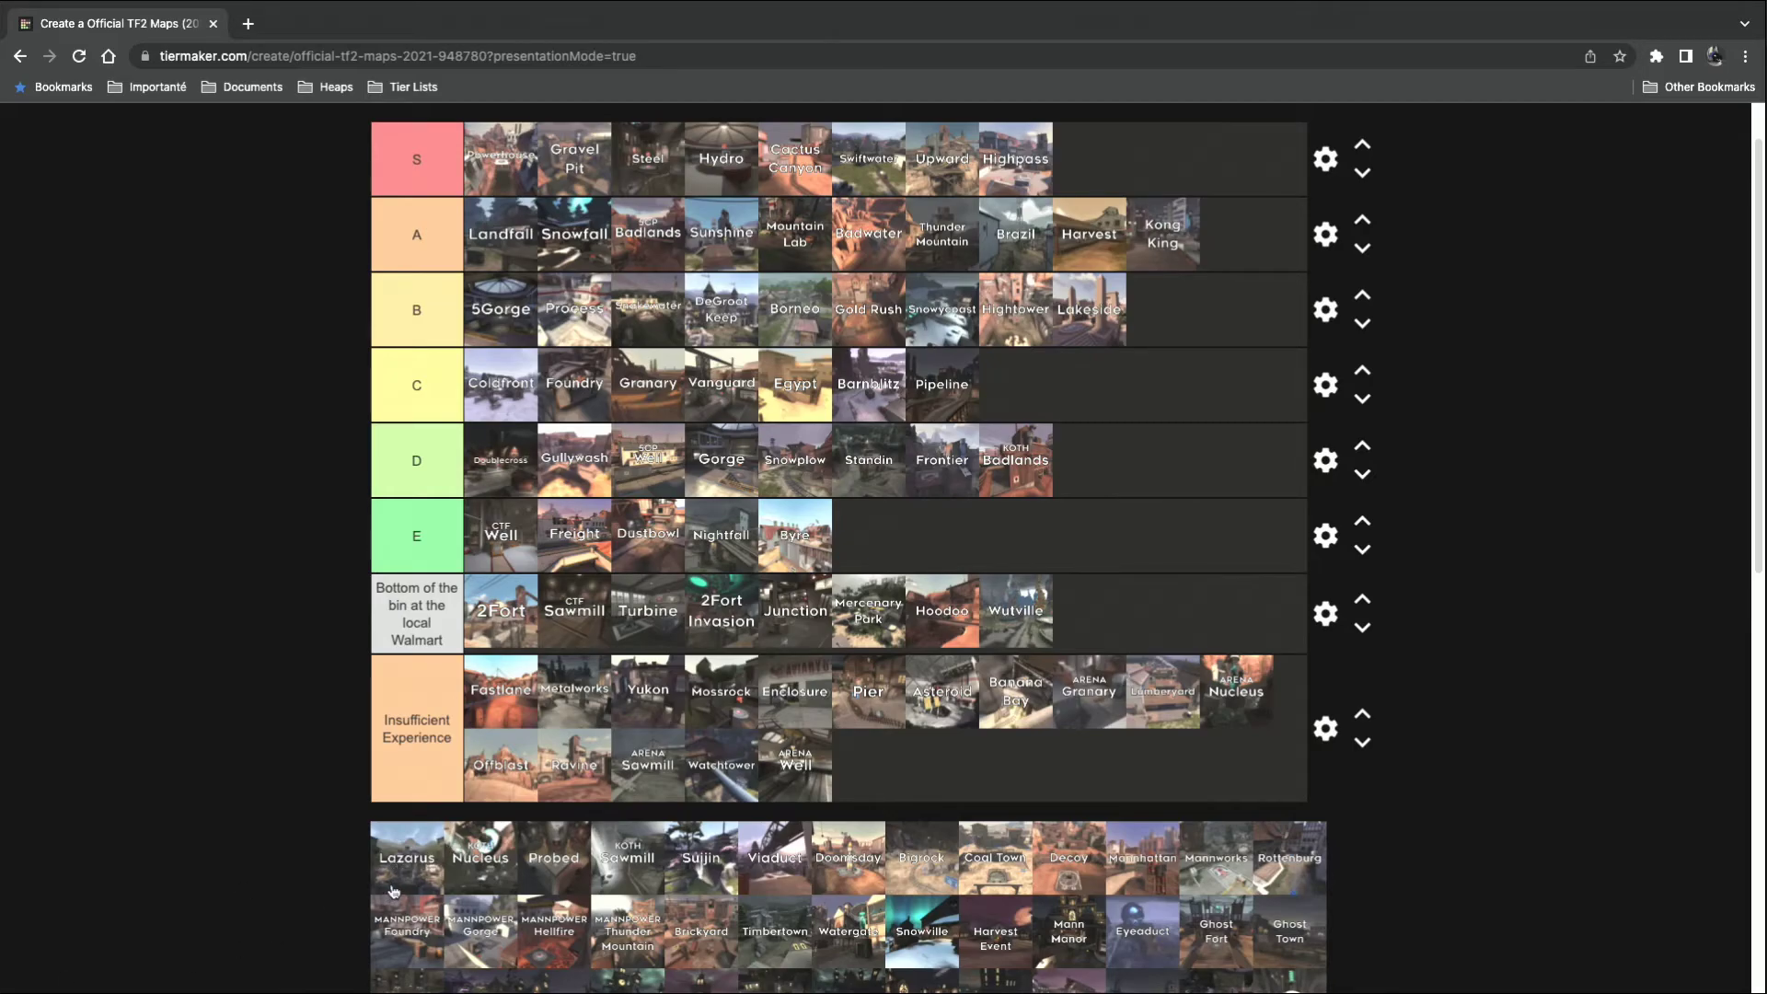
left_click_drag(393, 891, 909, 791)
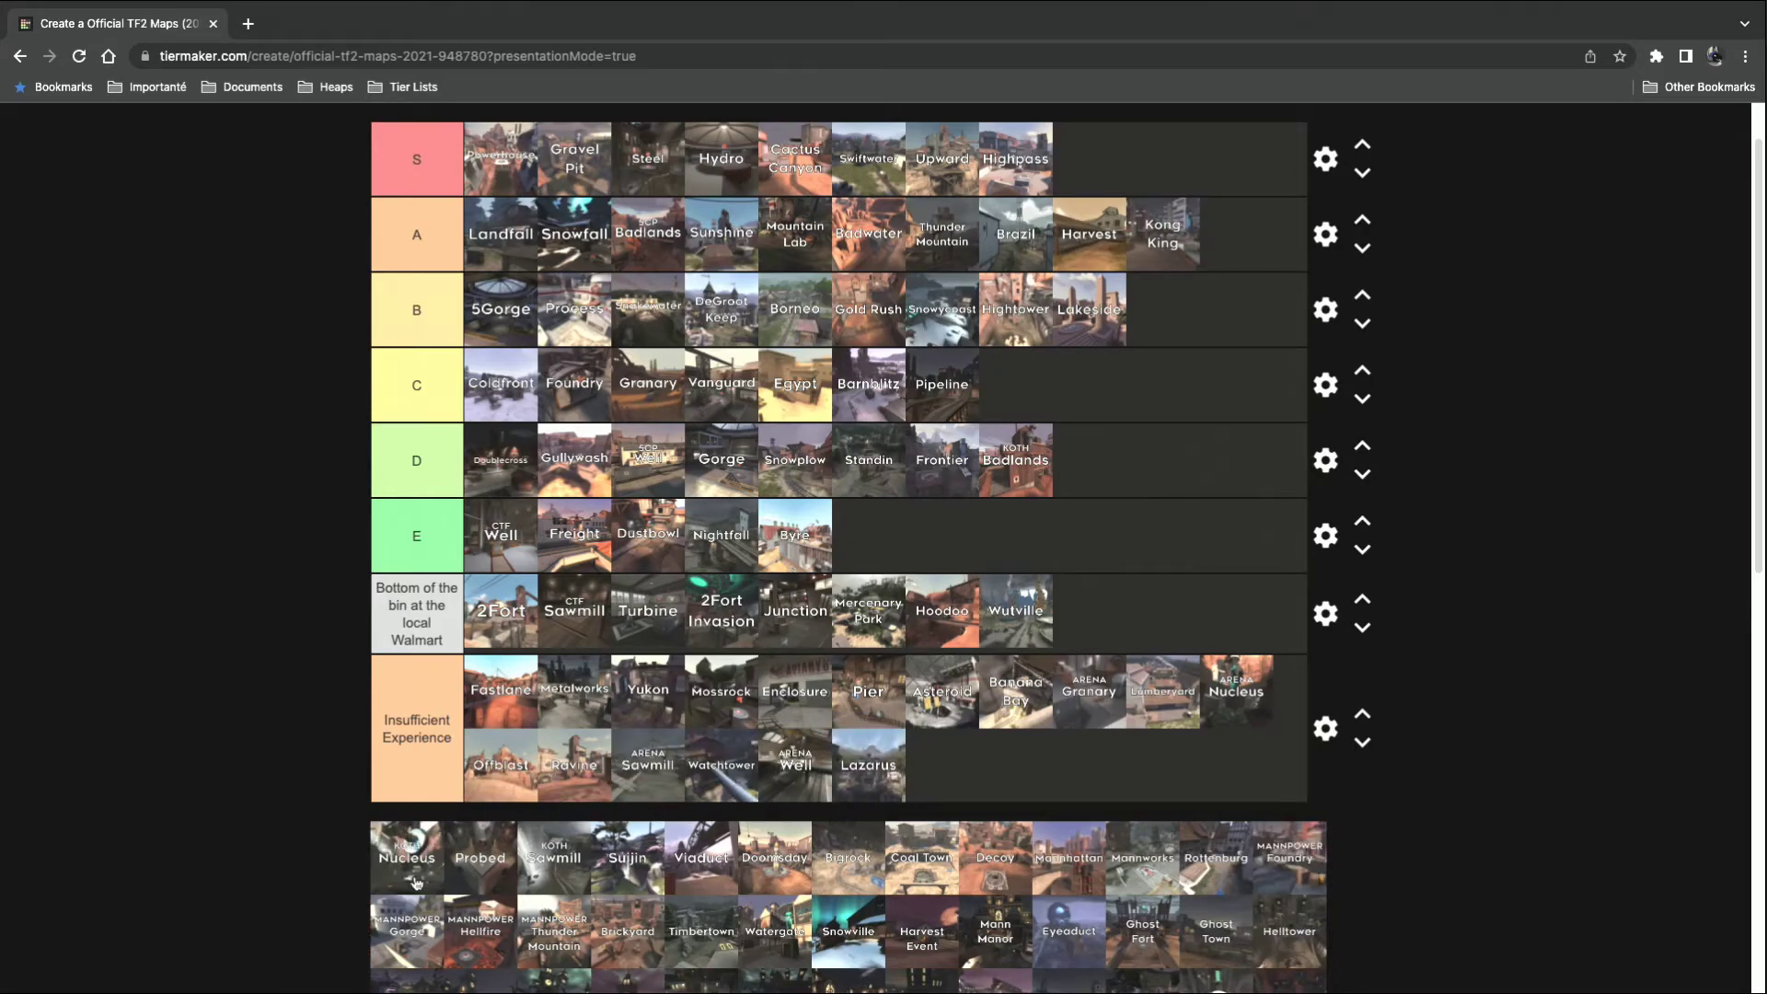
left_click_drag(405, 878, 1182, 324)
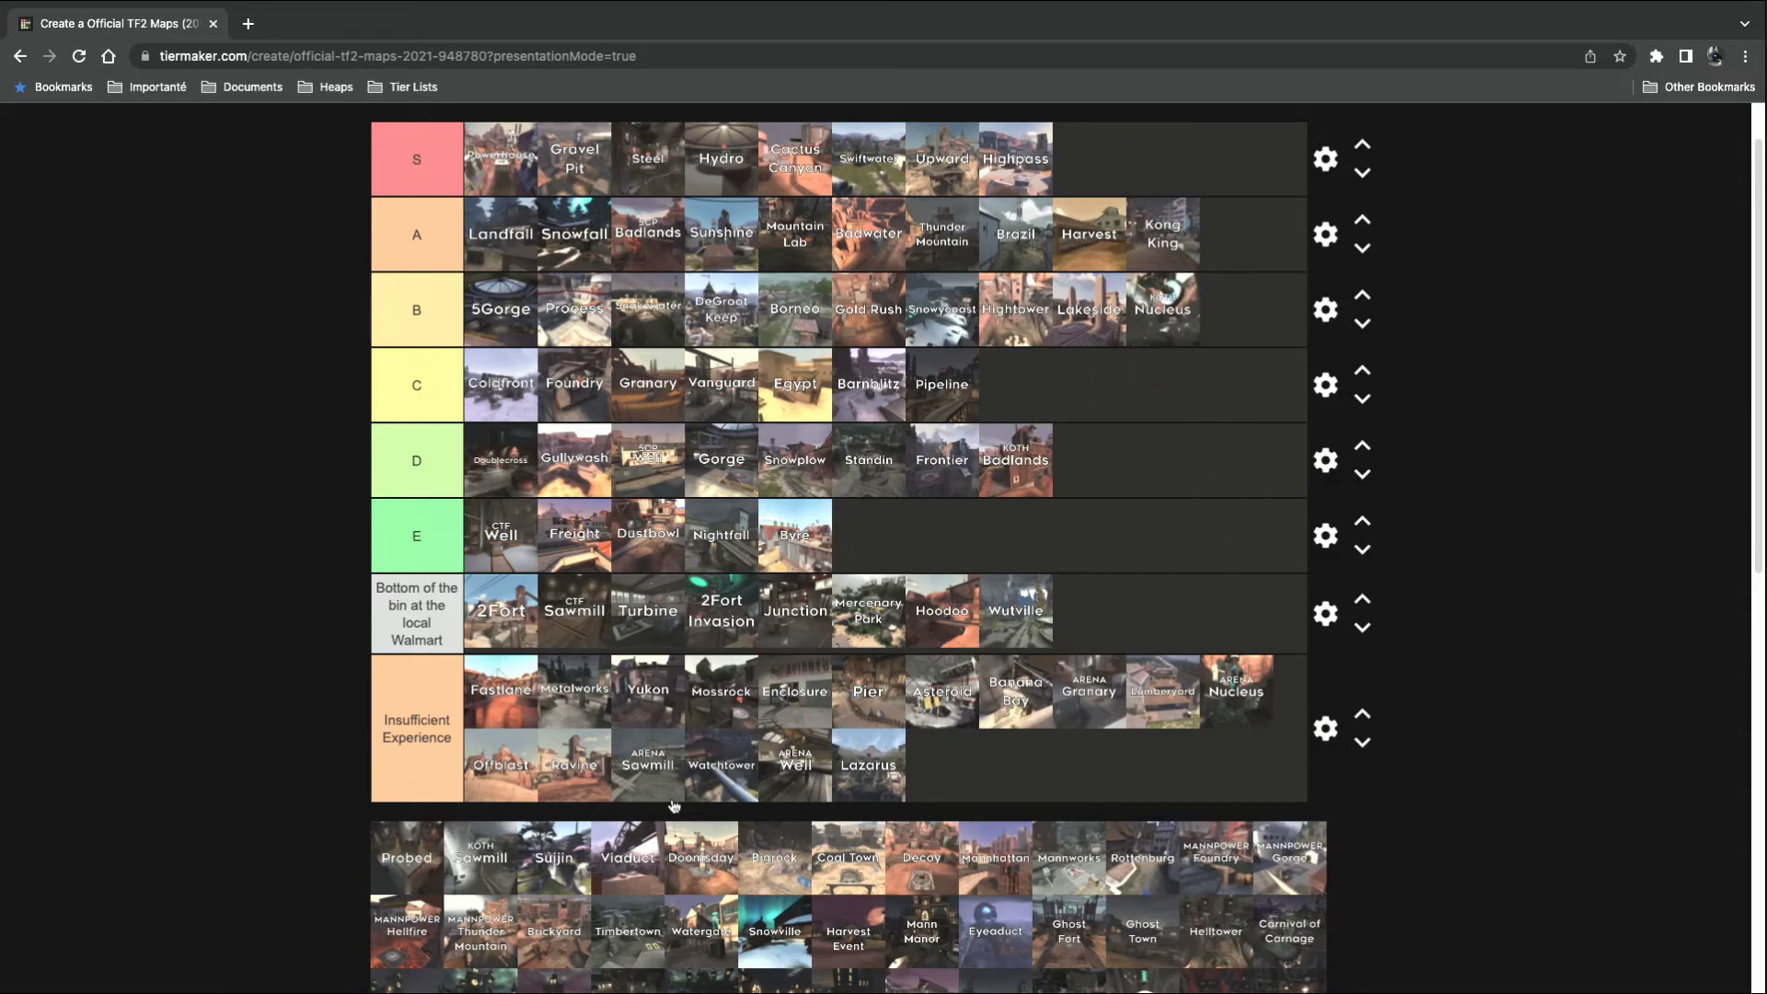
left_click_drag(416, 877, 1247, 318)
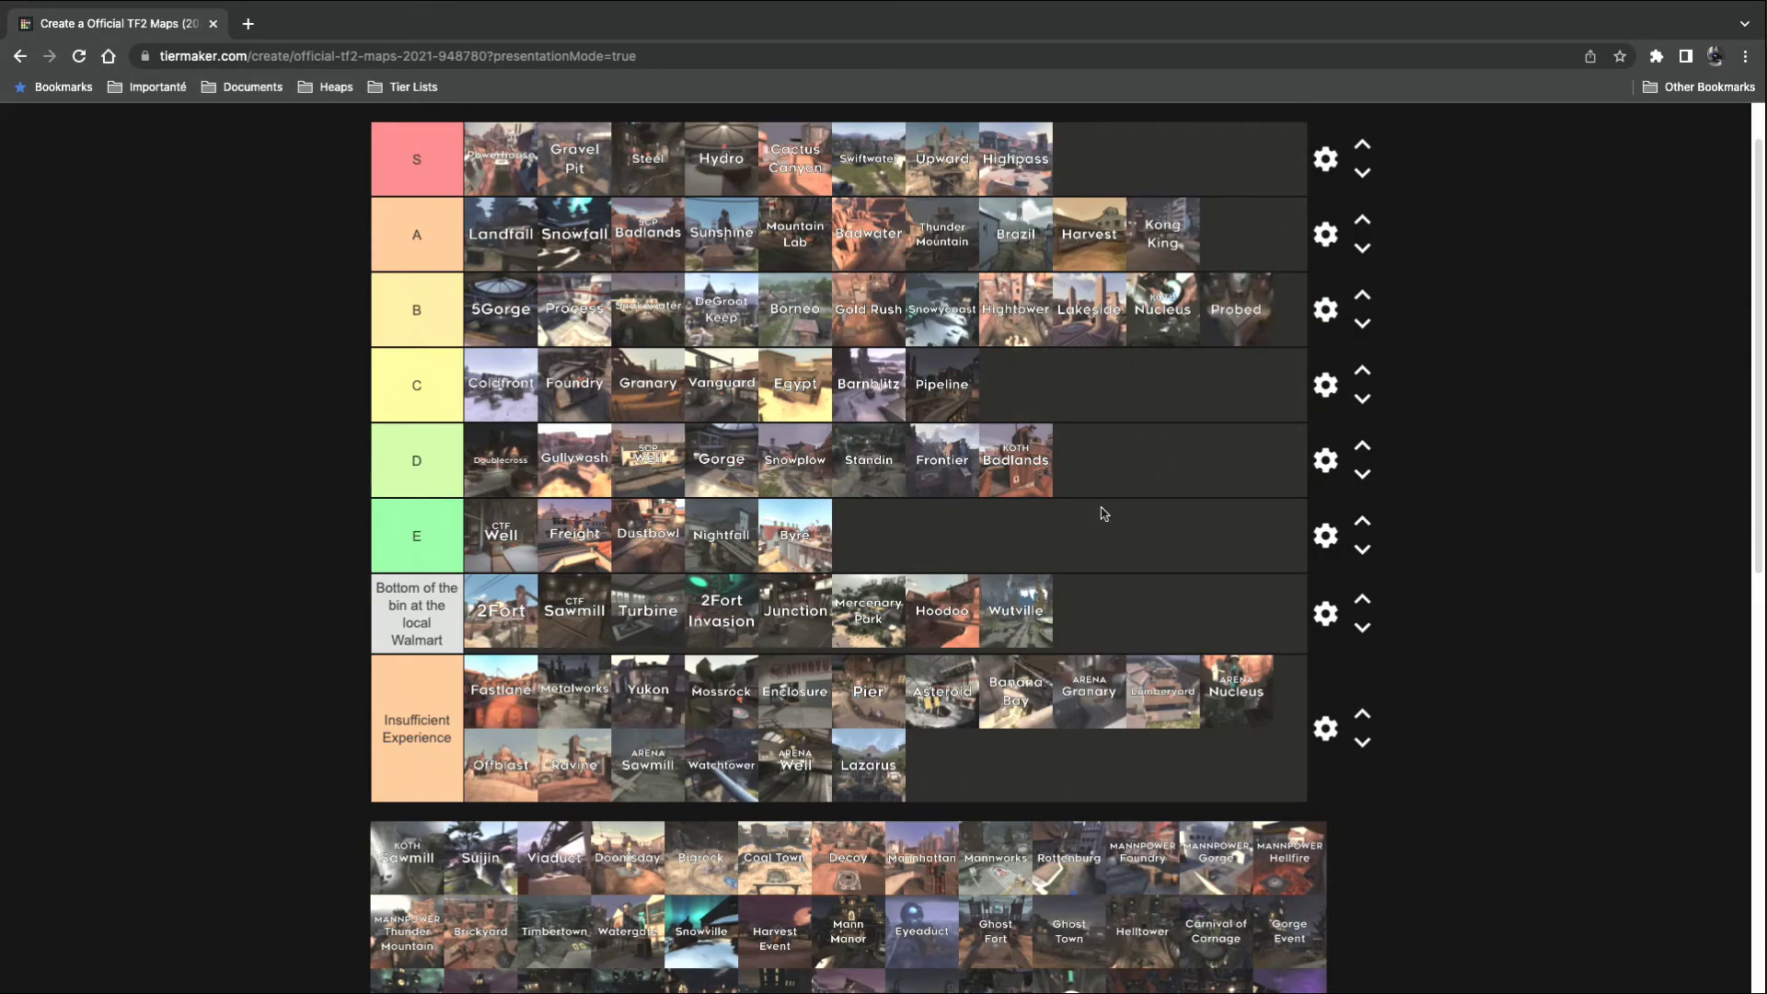
Put KOTH Sawmill and Viaduct in tier C, and Suijin then Doomsday after Highpass in tier S.
left_click_drag(400, 877, 1076, 387)
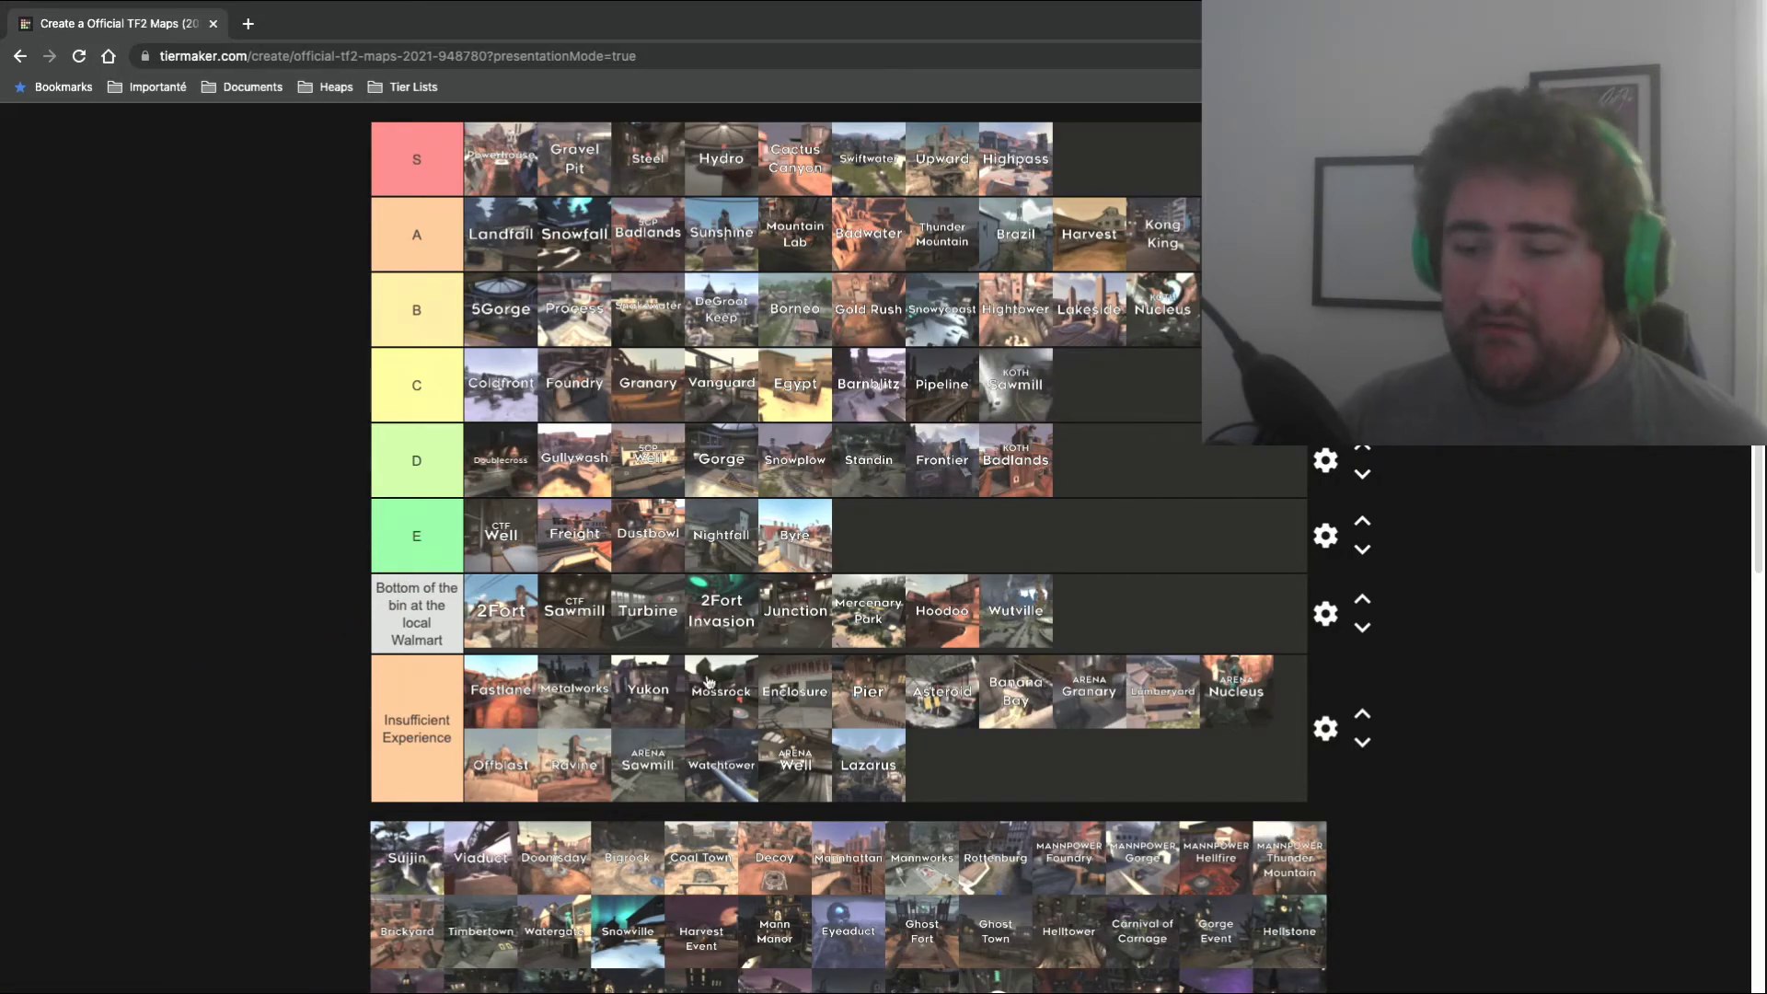
left_click_drag(406, 856, 1090, 164)
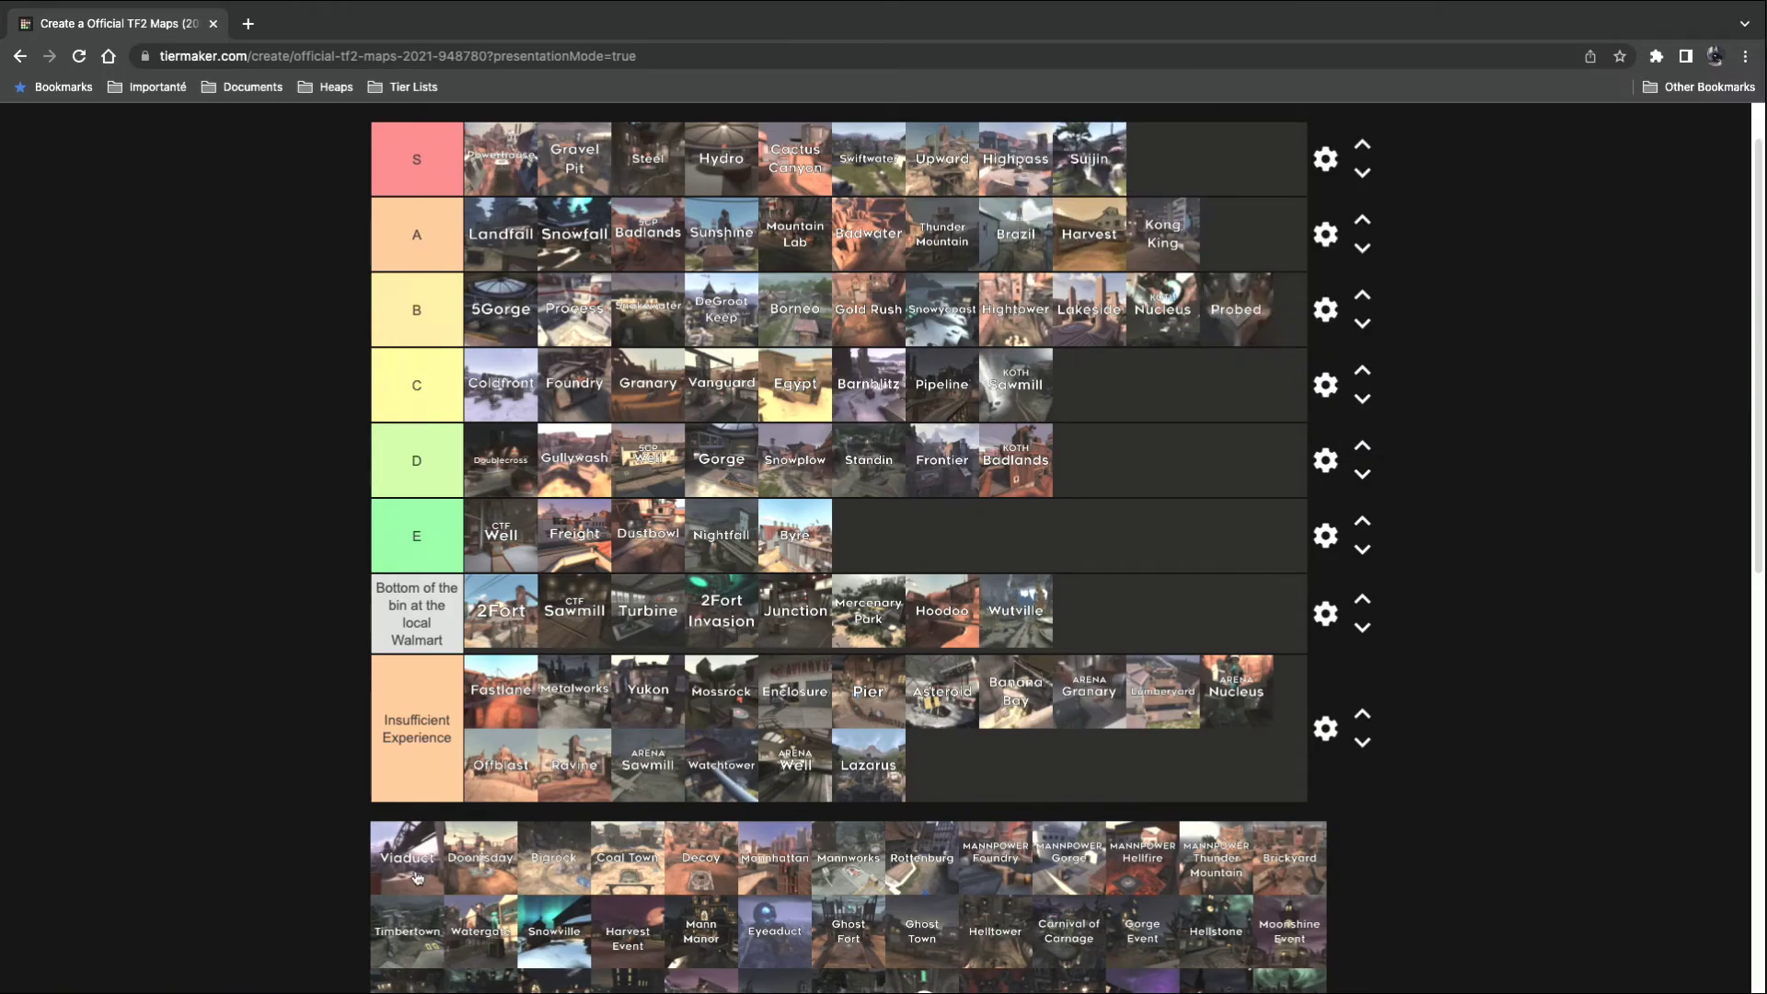
left_click_drag(416, 881, 1192, 420)
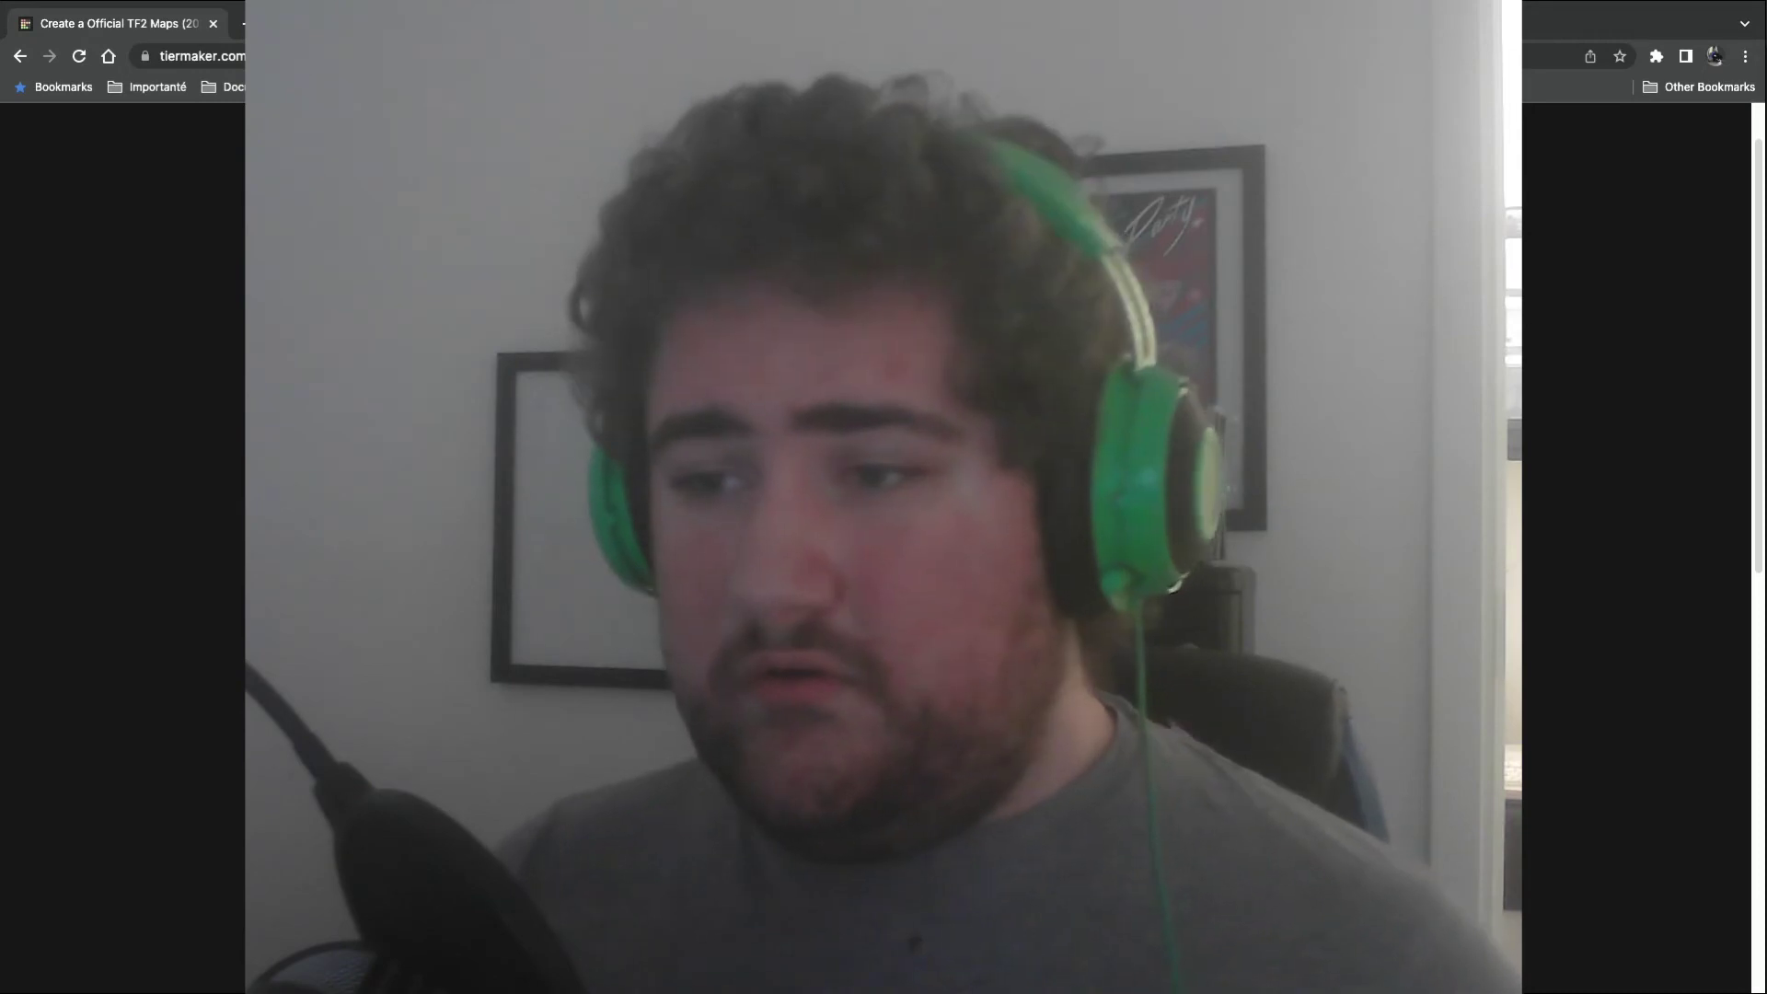
left_click_drag(276, 700, 1165, 175)
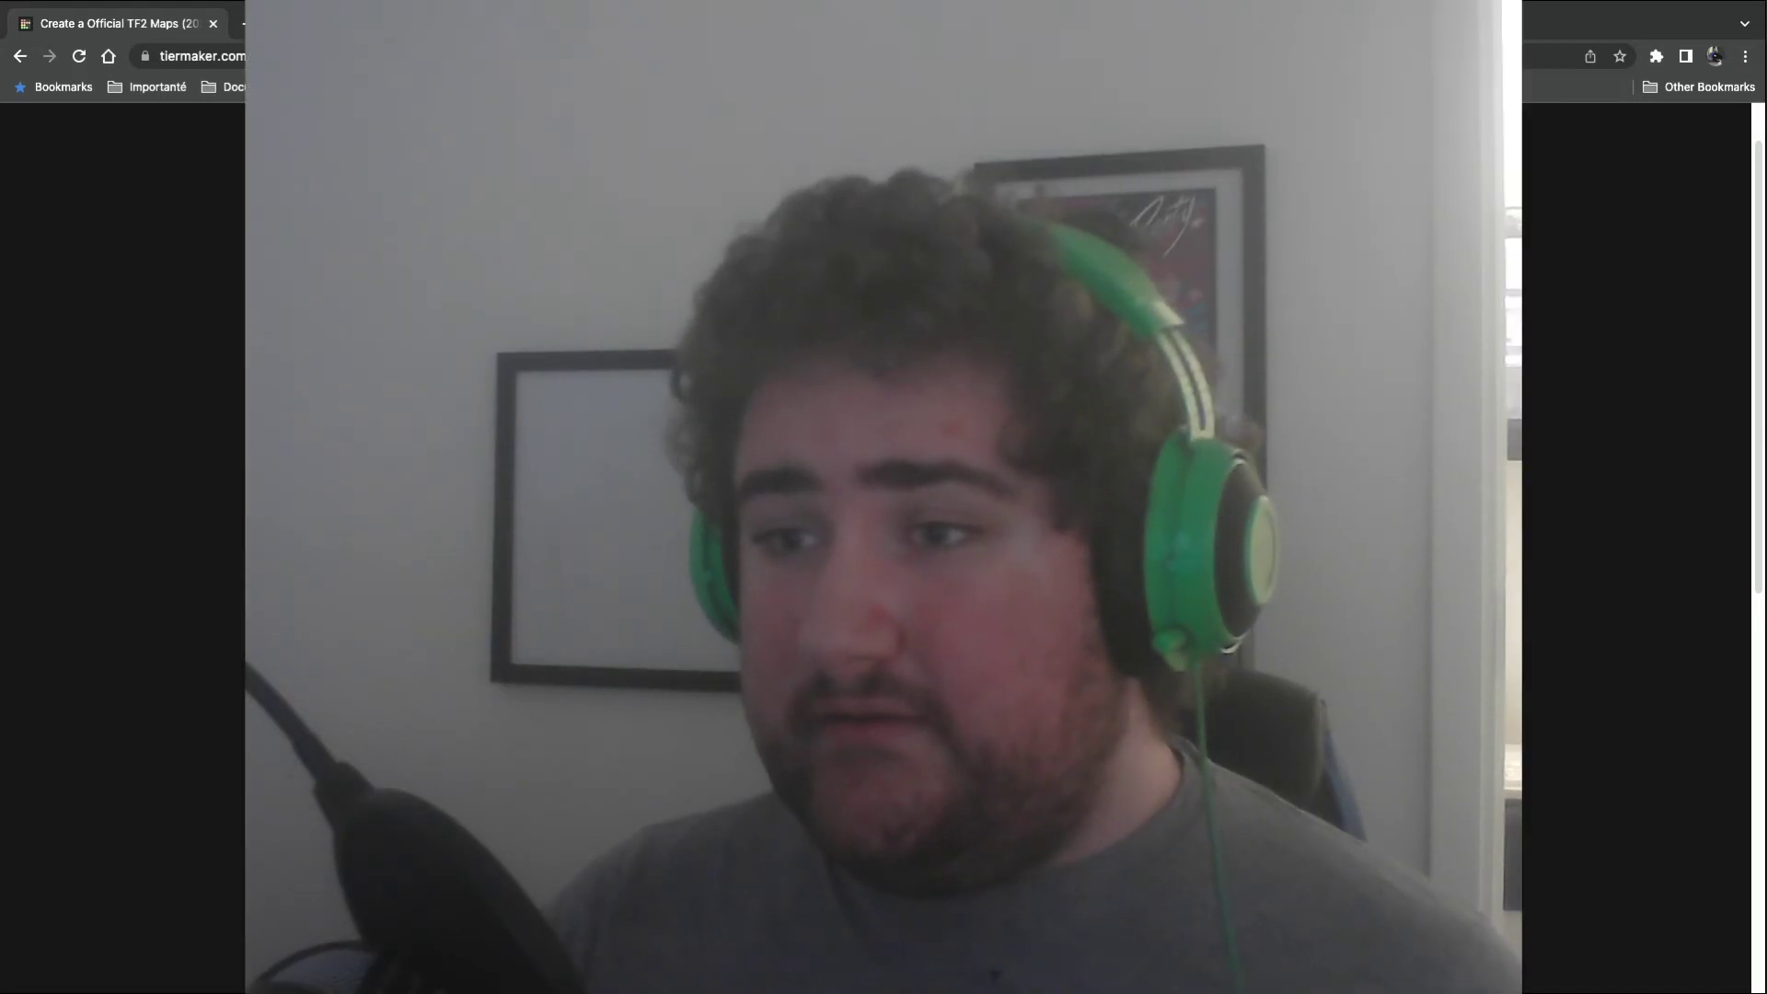
scroll(522, 793, "down", 3)
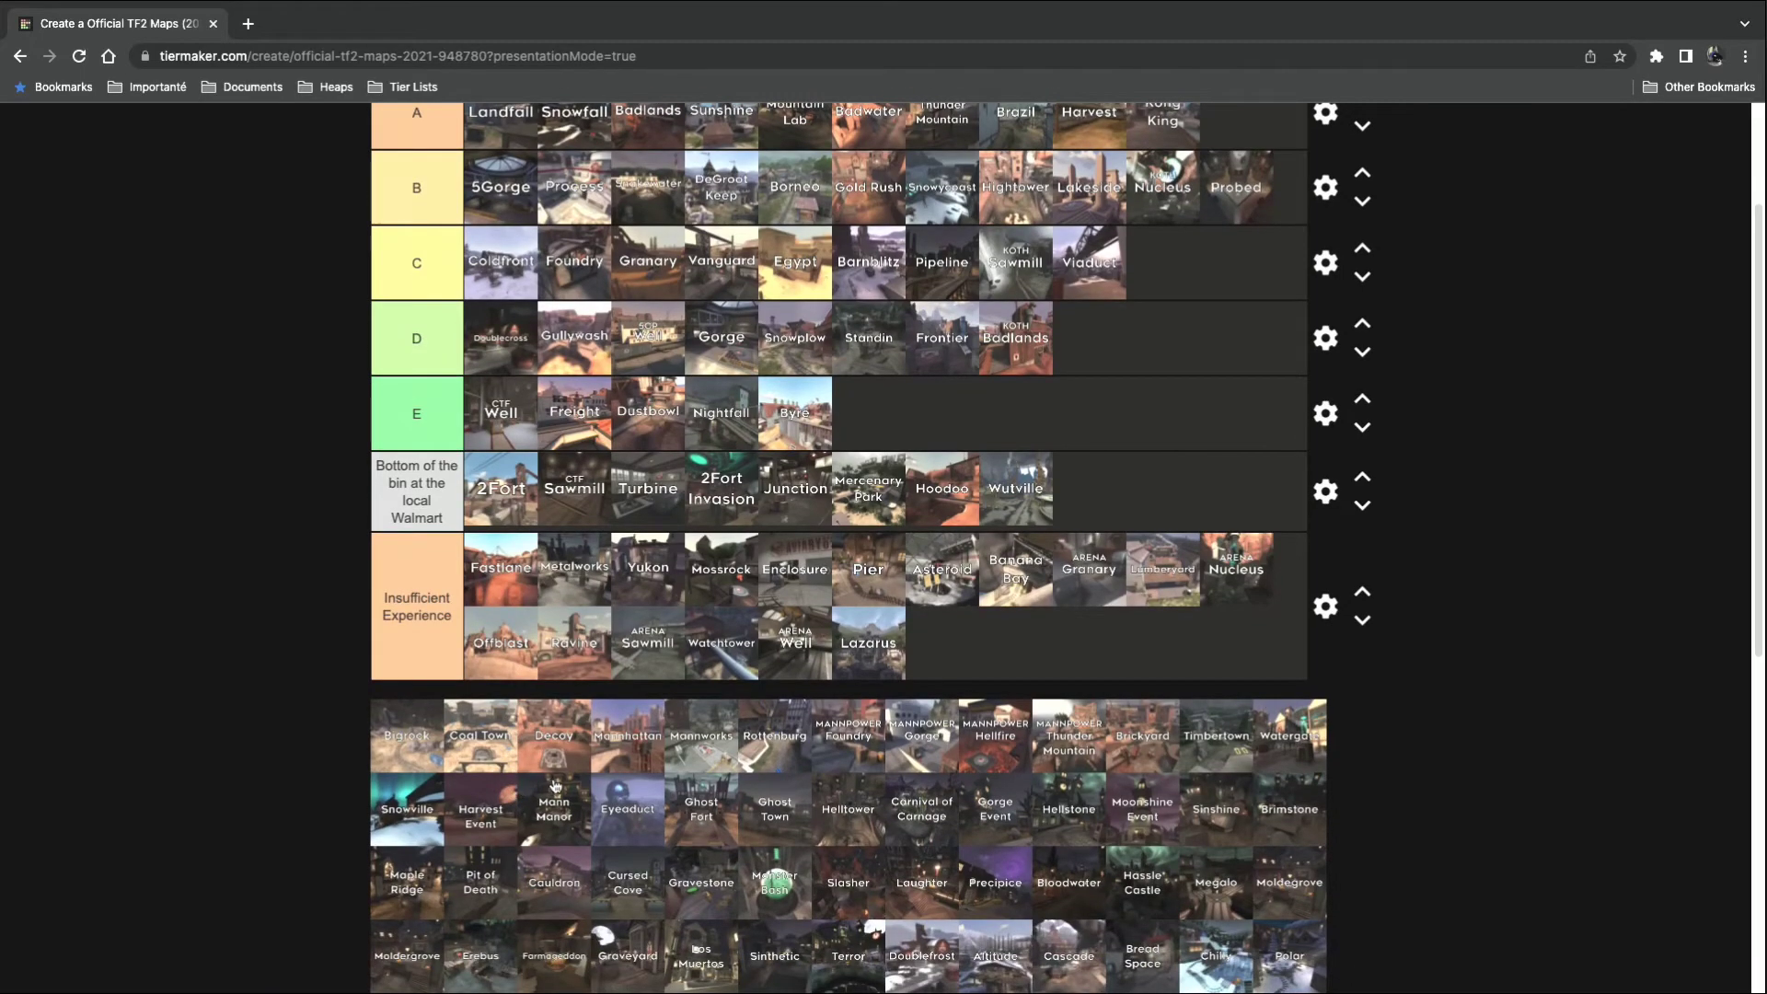
Rank MANNPOWER Foundry after KOTH Badlands in D, Gorge in B, Hellfire ending S, Thunder Mountain ending A.
scroll(555, 785, "down", 2)
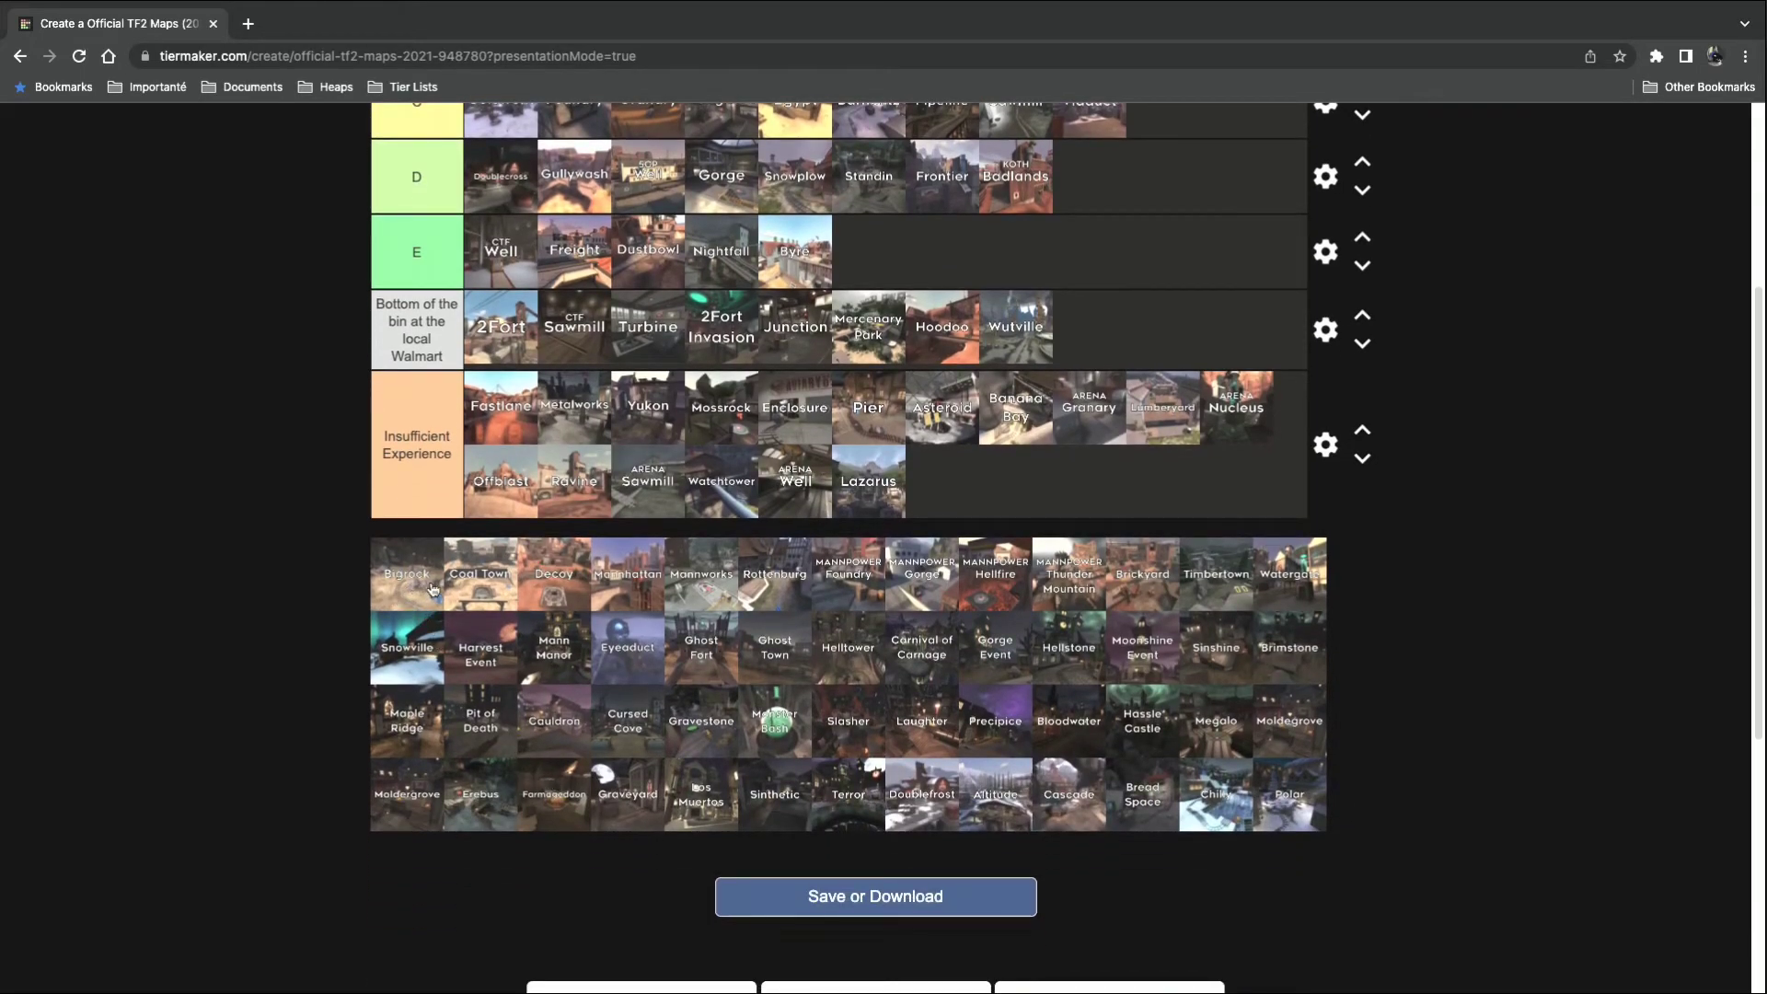
scroll(760, 575, "up", 4)
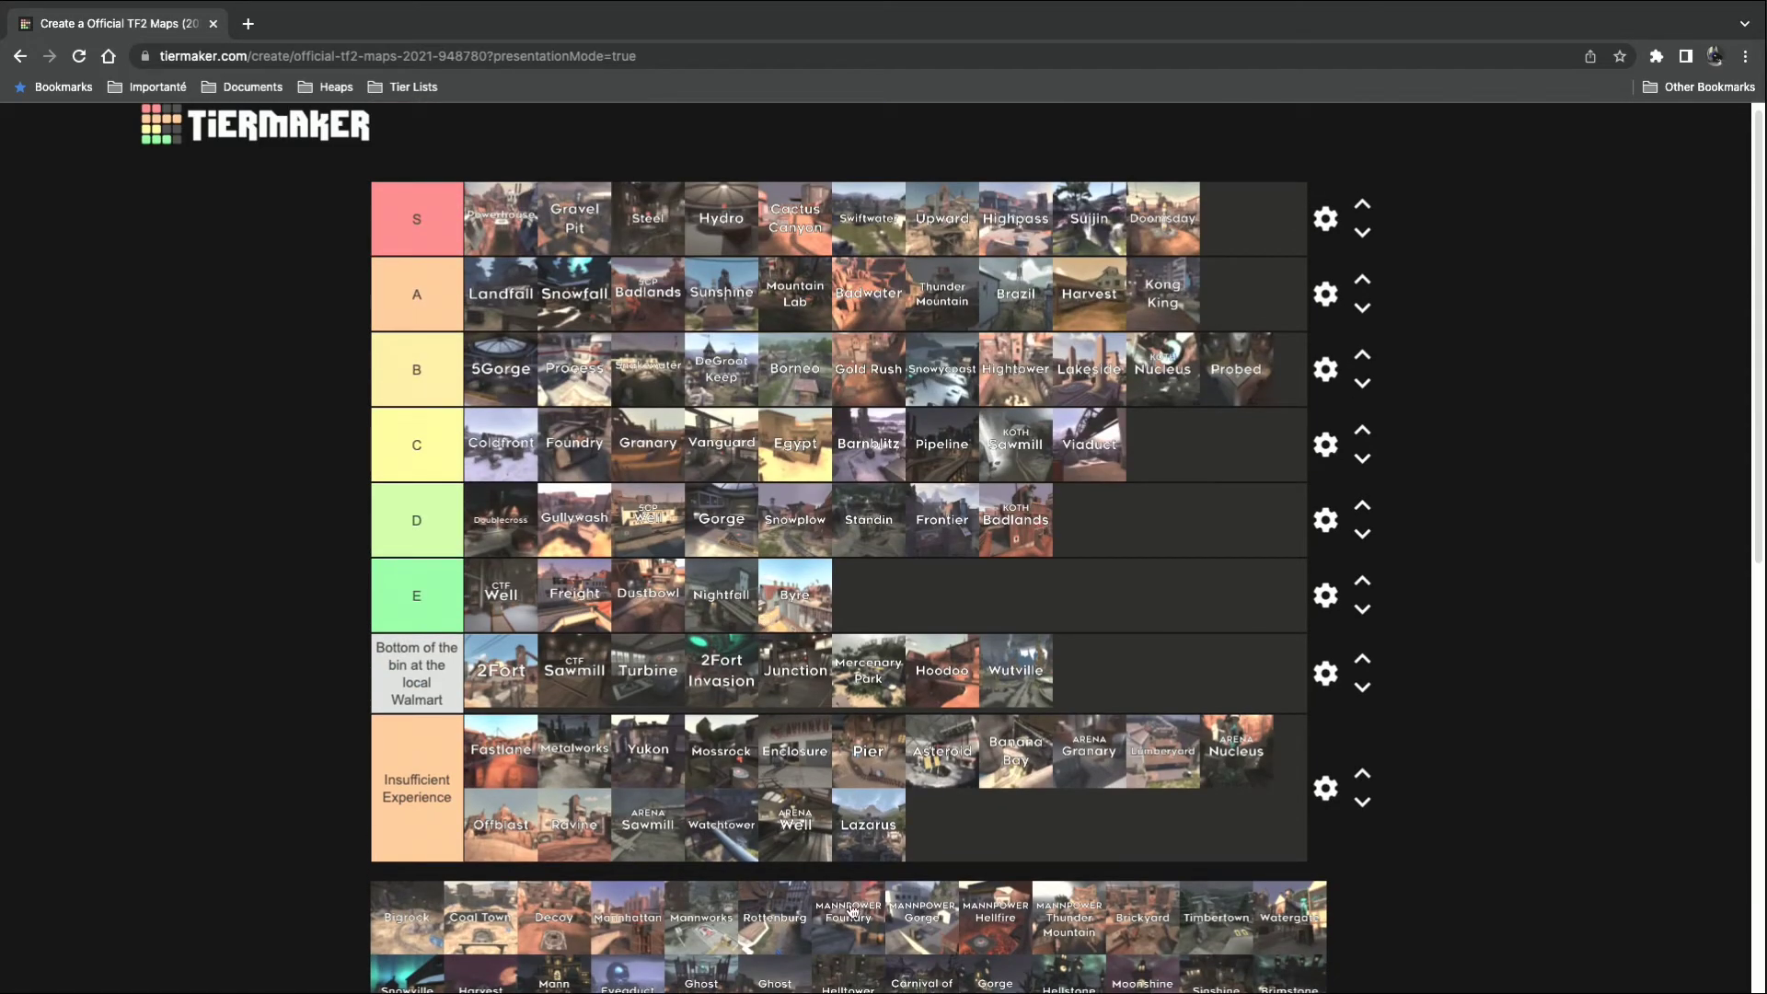
left_click_drag(847, 926, 1104, 550)
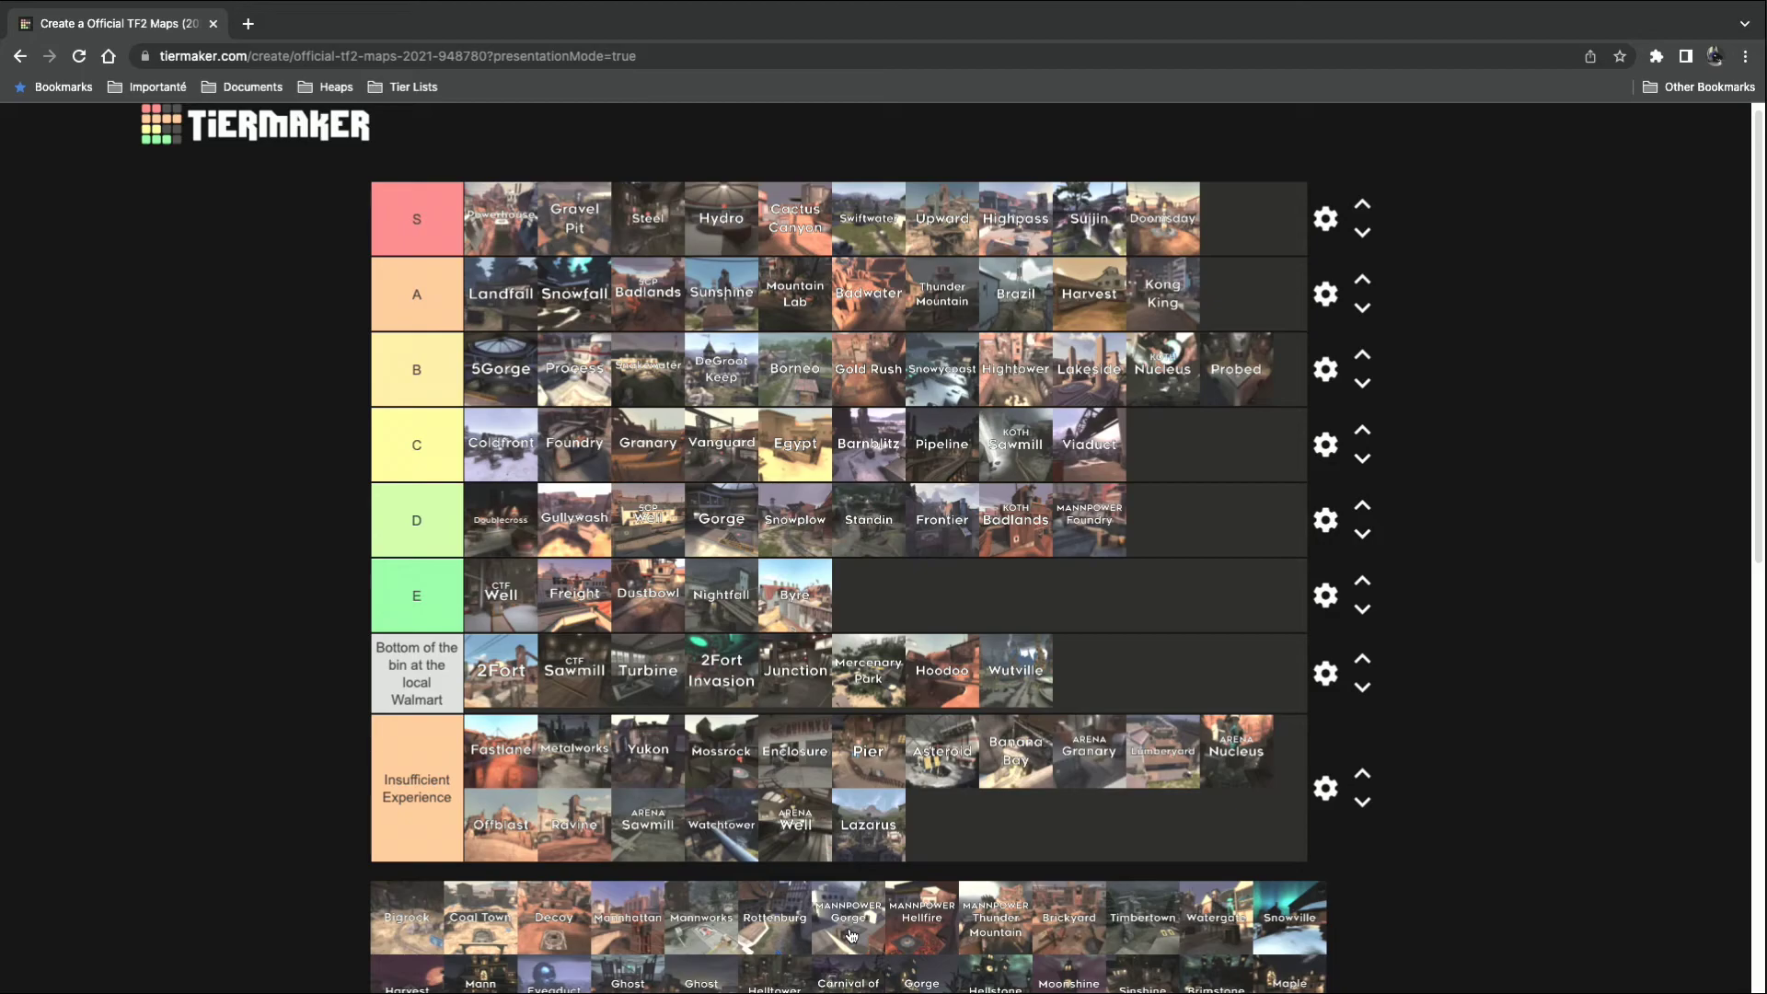
left_click_drag(853, 934, 1211, 464)
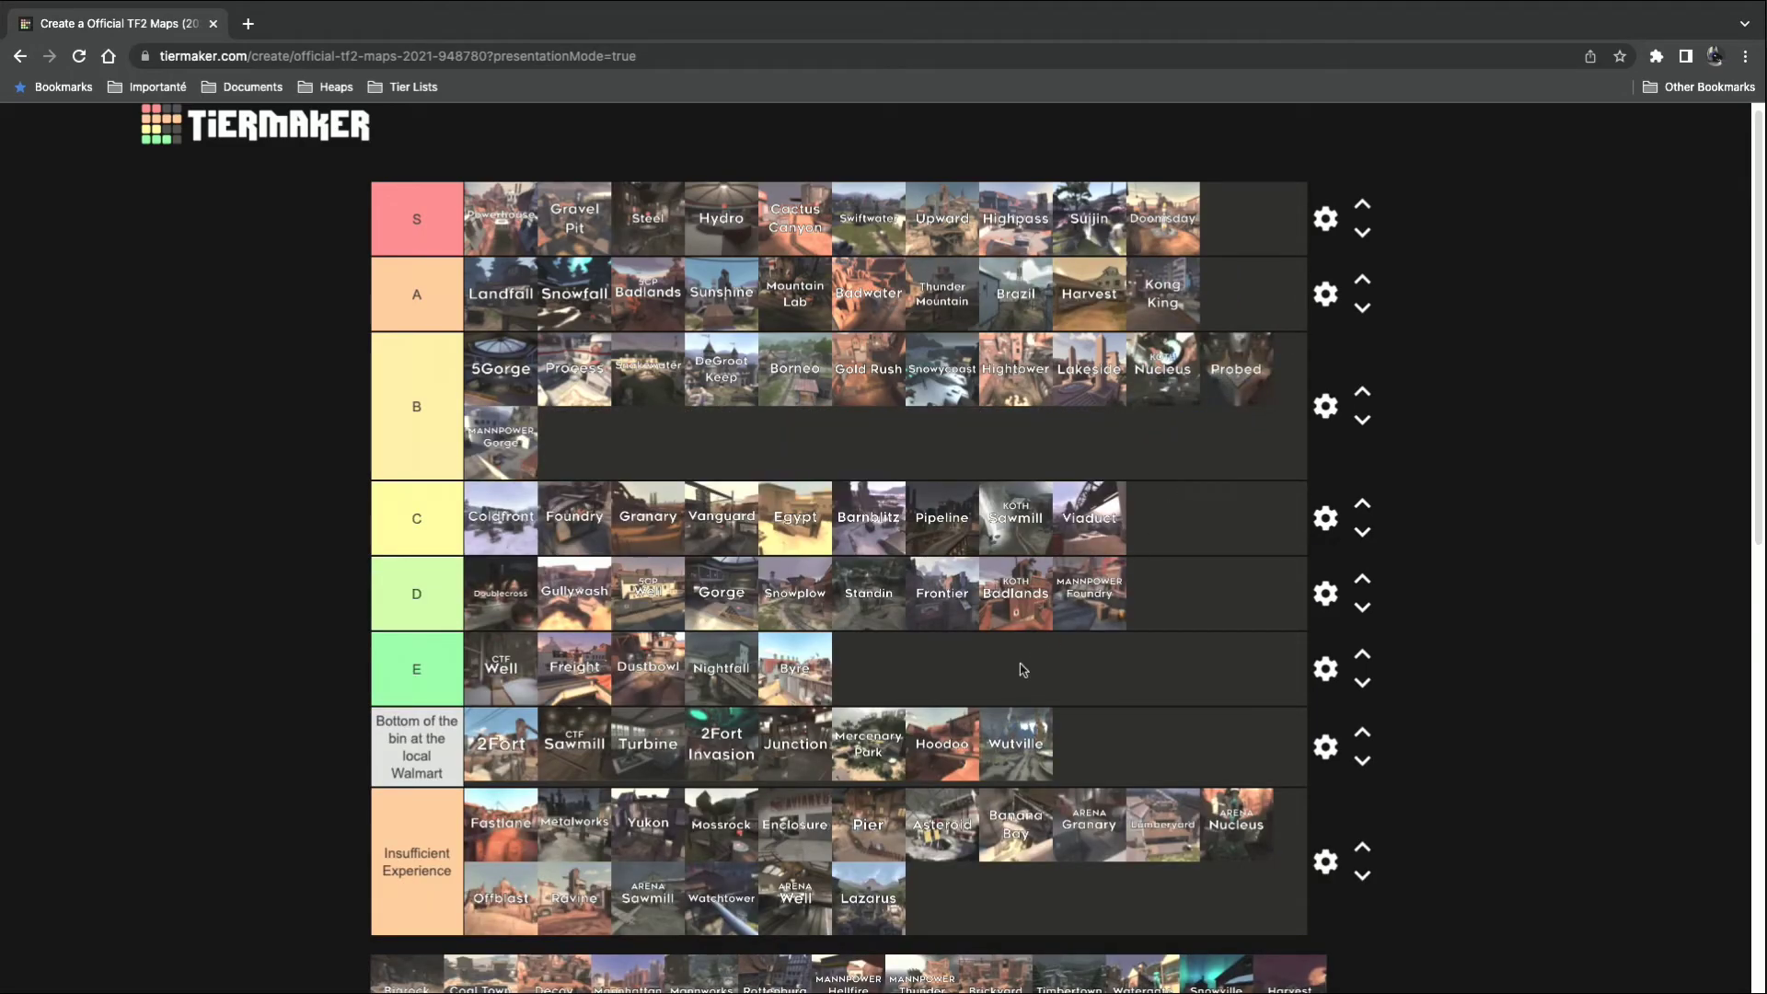
scroll(944, 725, "down", 1)
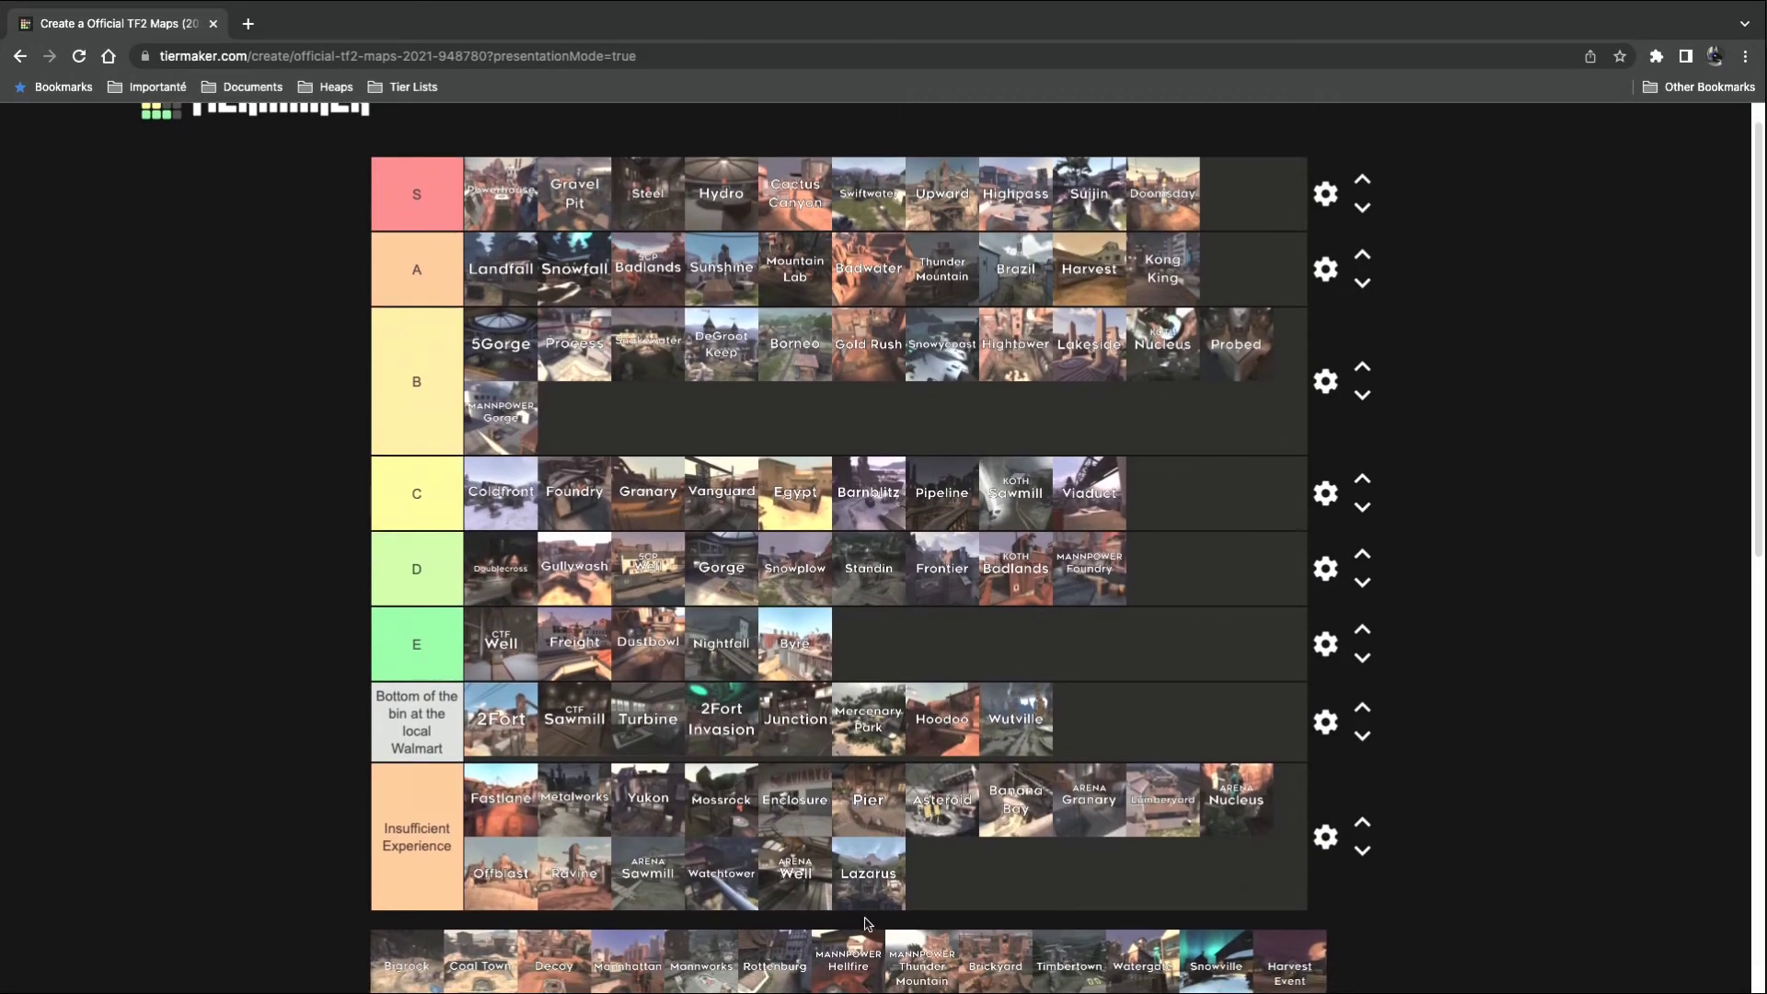
left_click_drag(841, 967, 1219, 219)
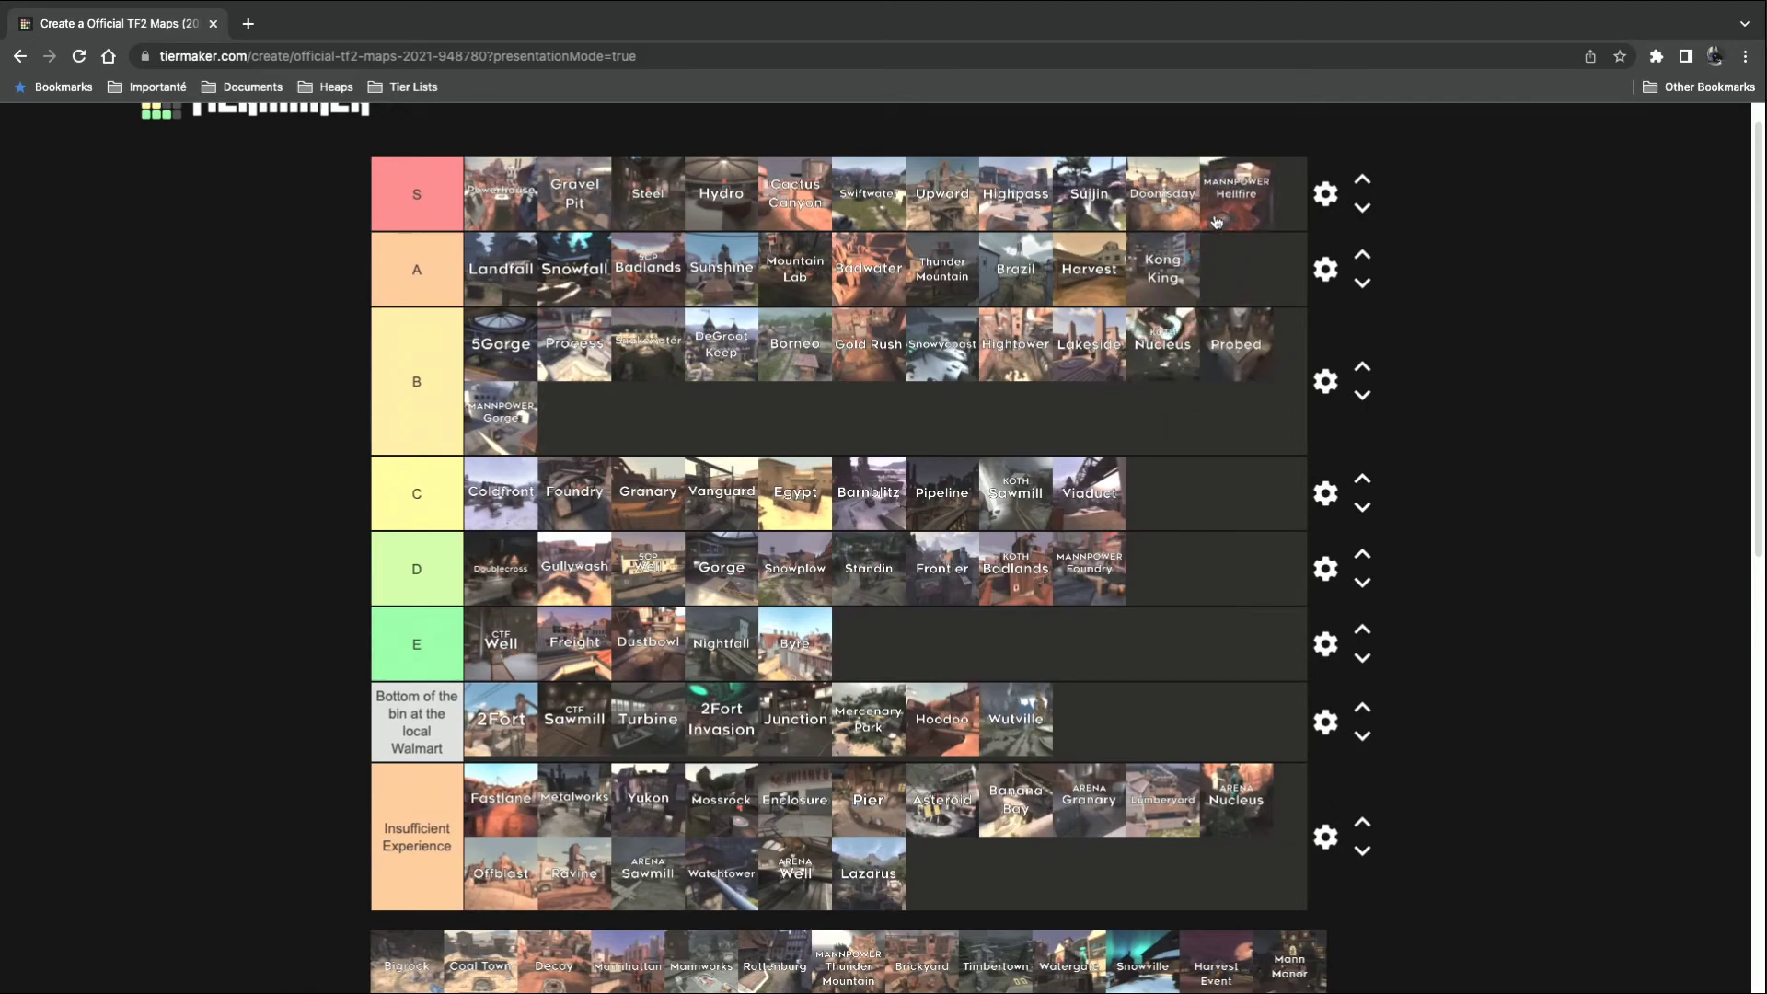
scroll(897, 848, "down", 1)
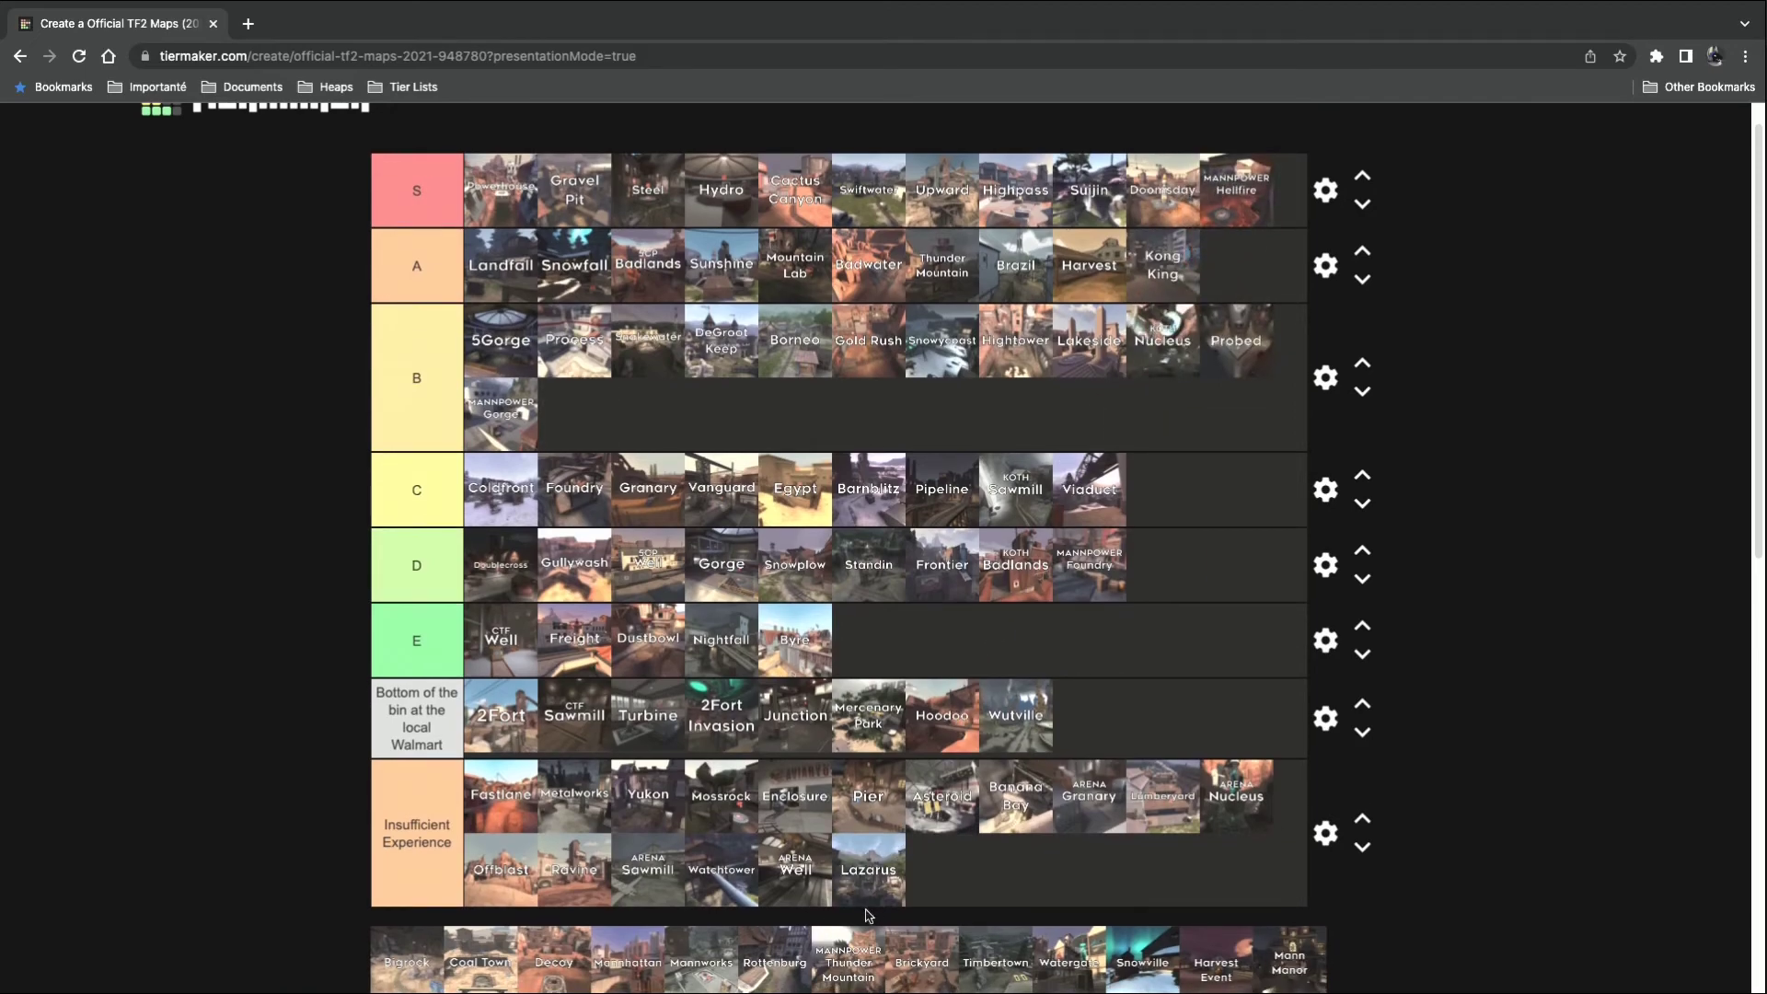
left_click_drag(855, 954, 1247, 283)
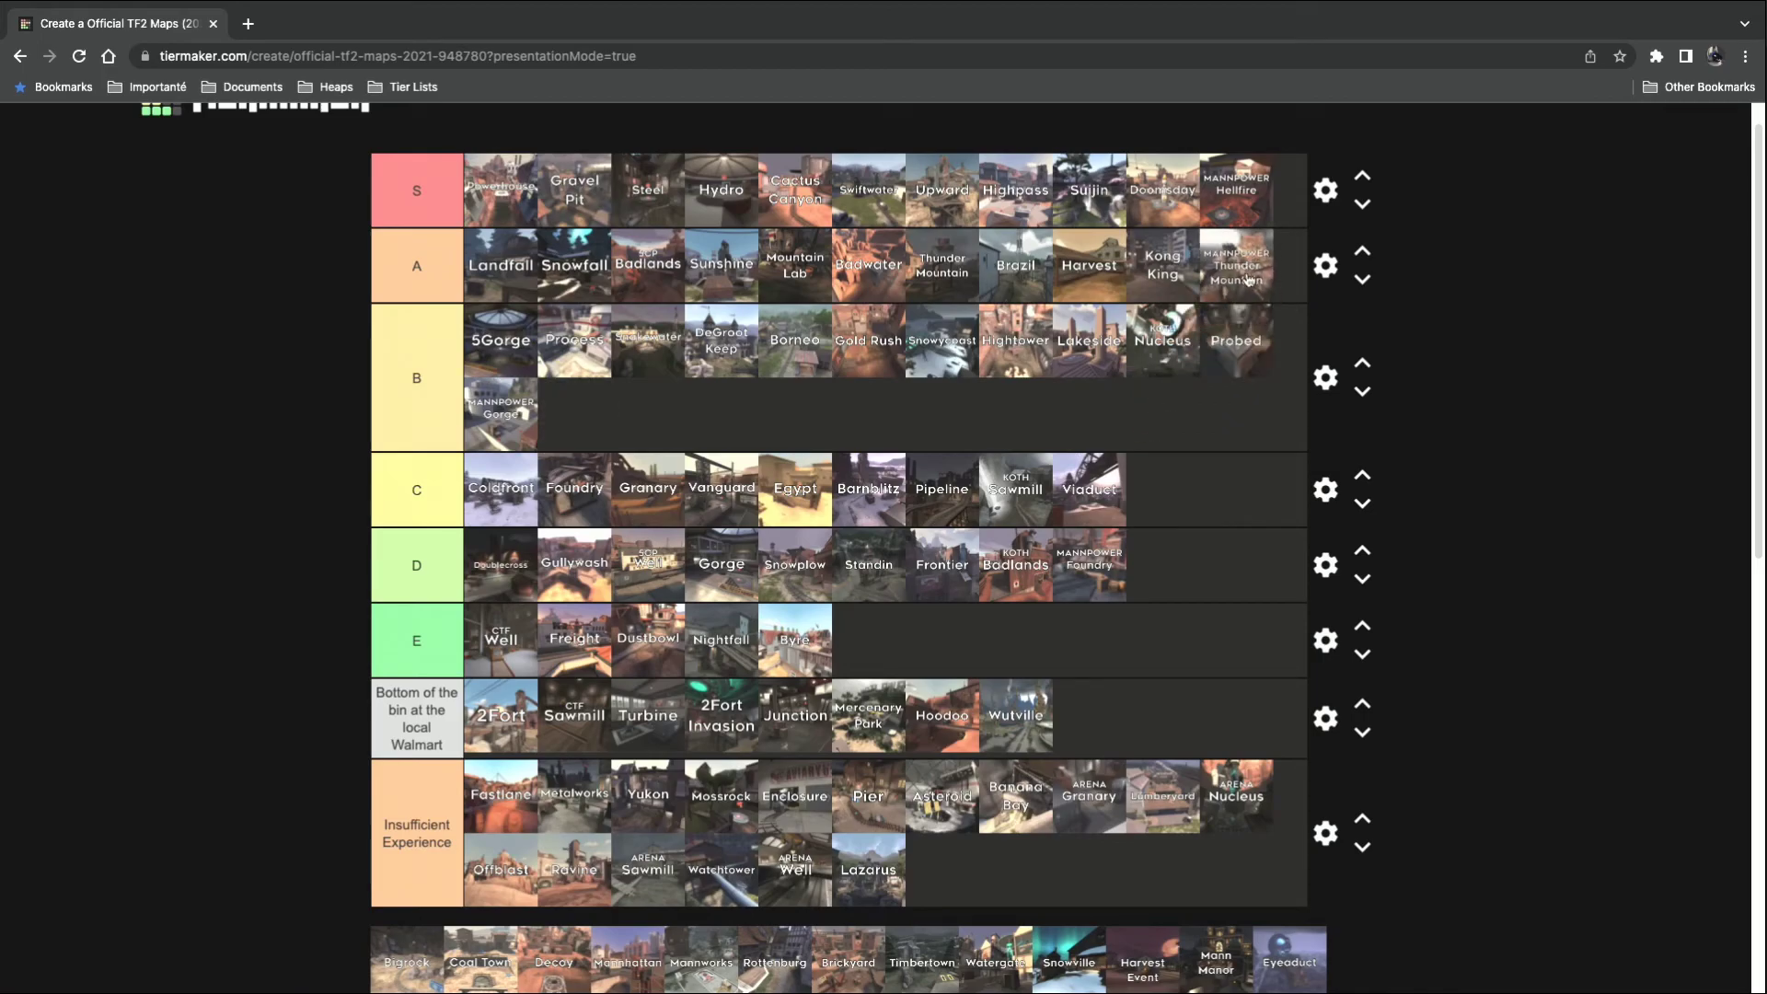
Put Brickyard, Timbertown and Snowville into Insufficient Experience and Watergate into tier S.
scroll(925, 876, "down", 3)
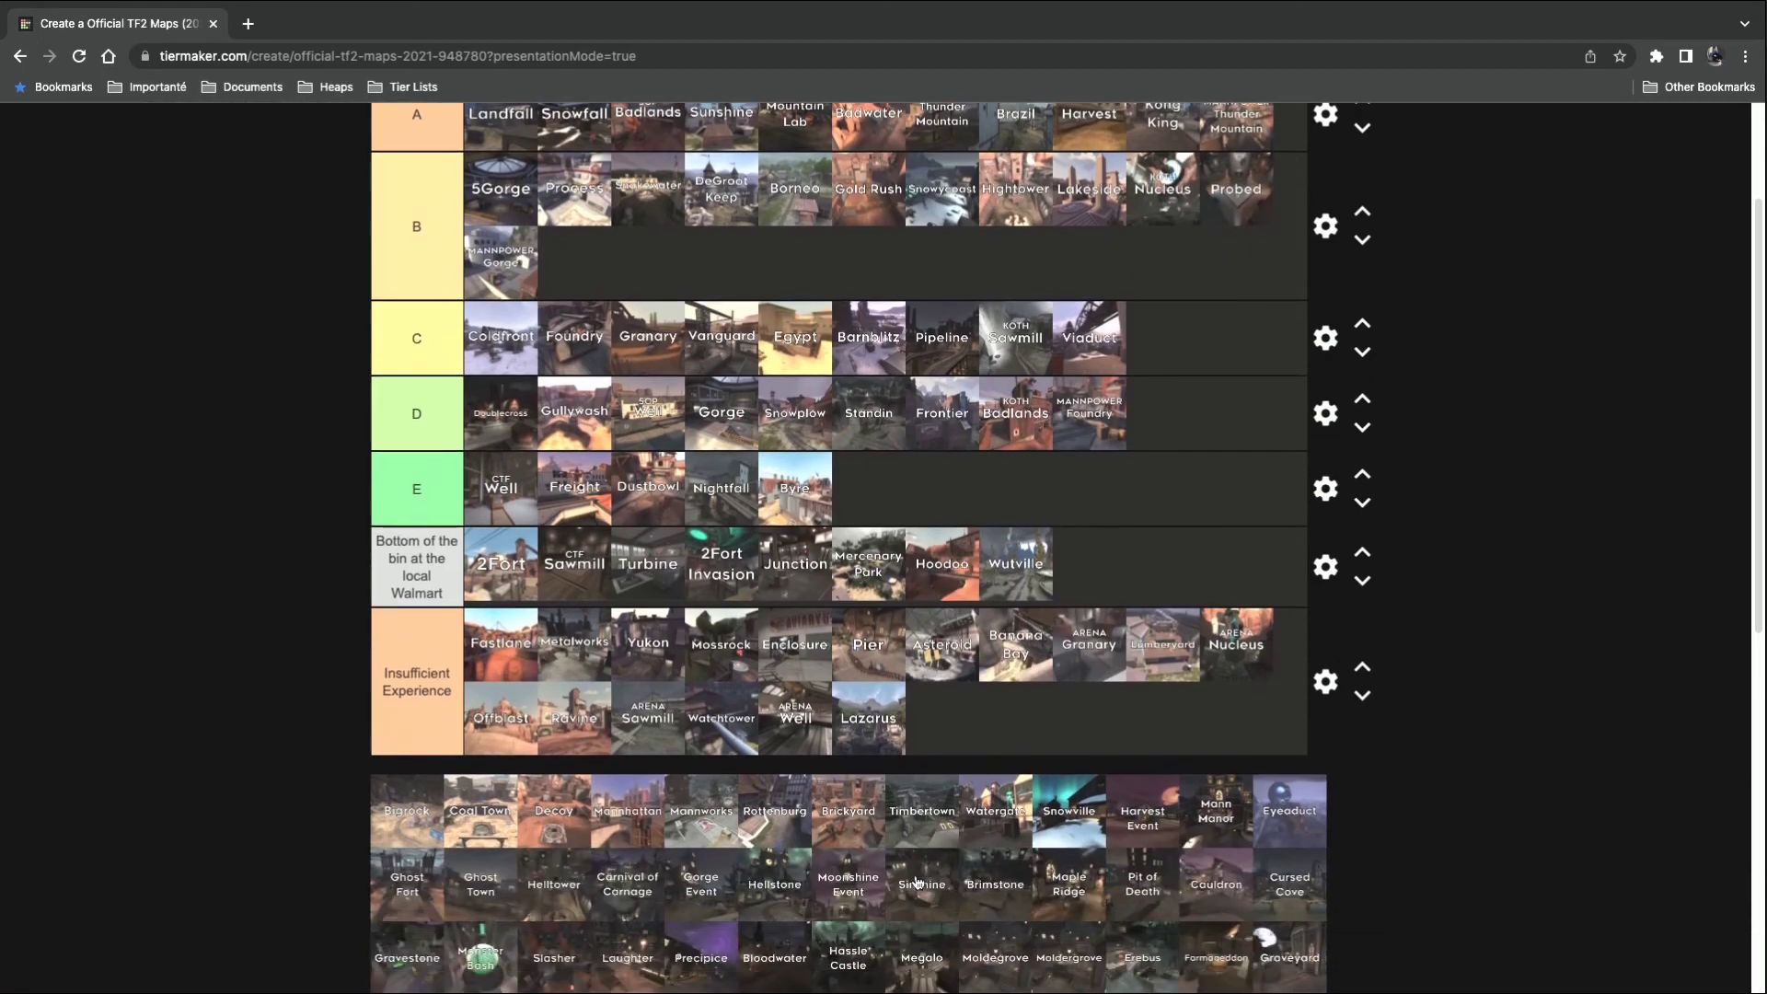
scroll(867, 843, "up", 1)
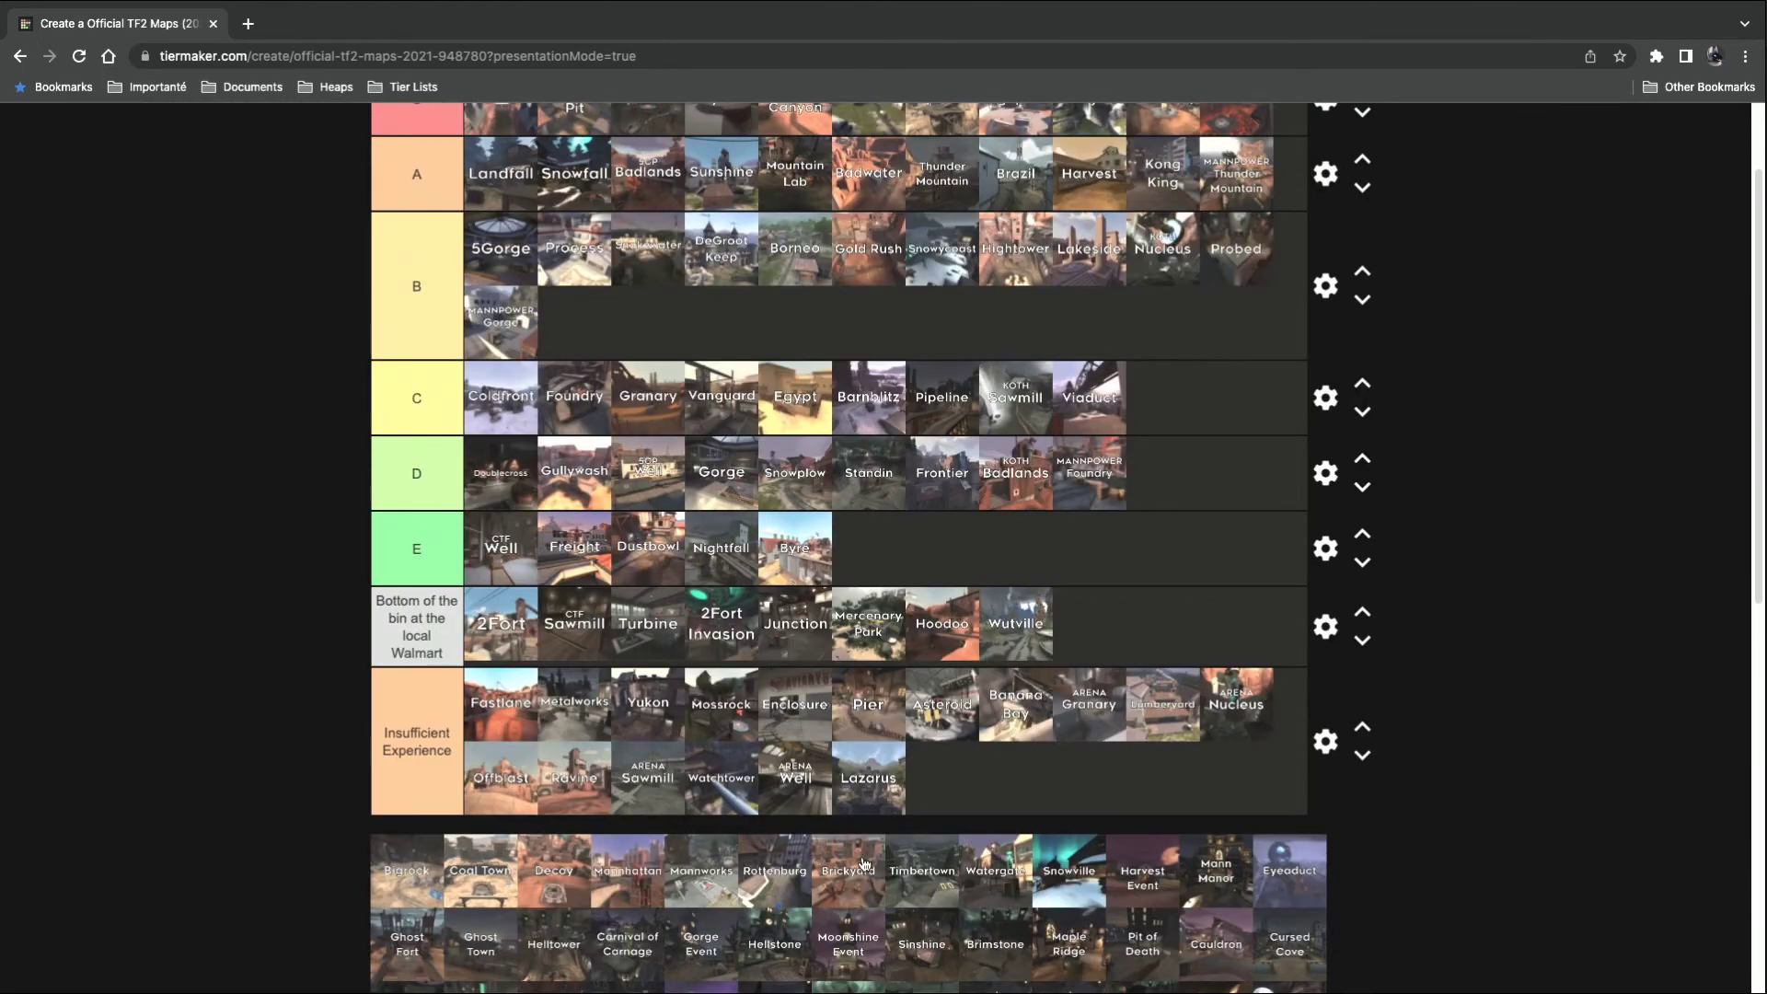
left_click_drag(867, 843, 995, 773)
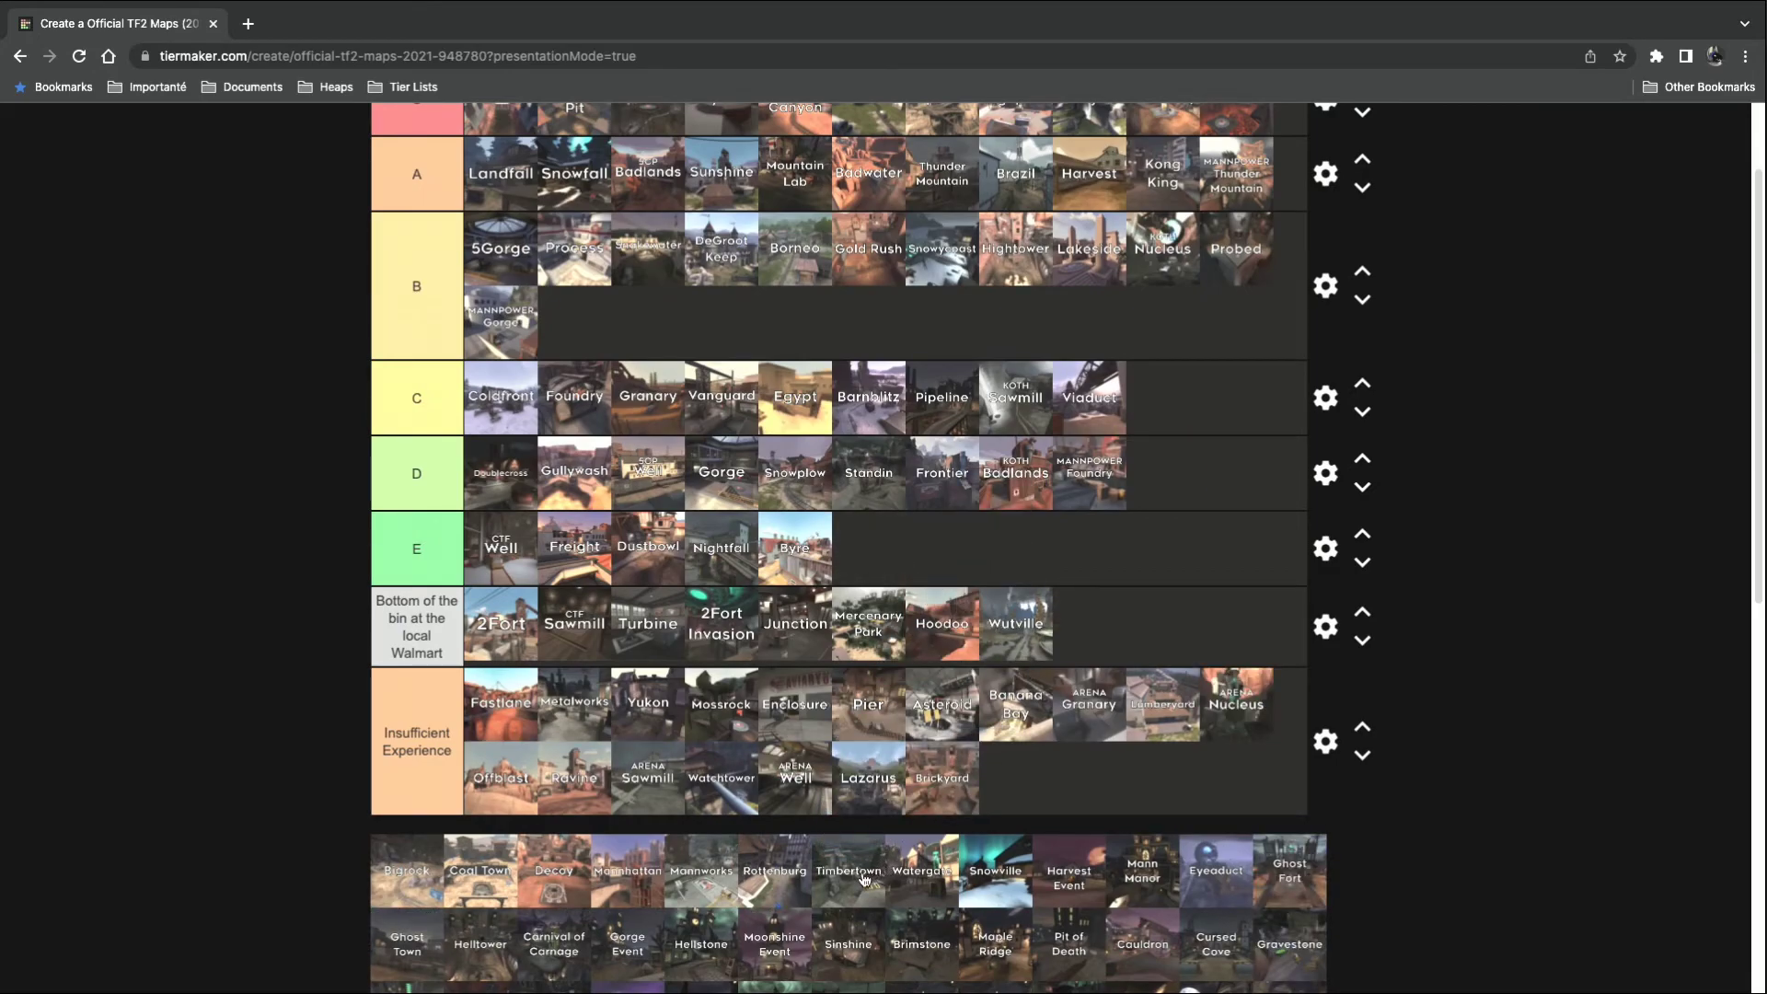
left_click_drag(863, 879, 1063, 804)
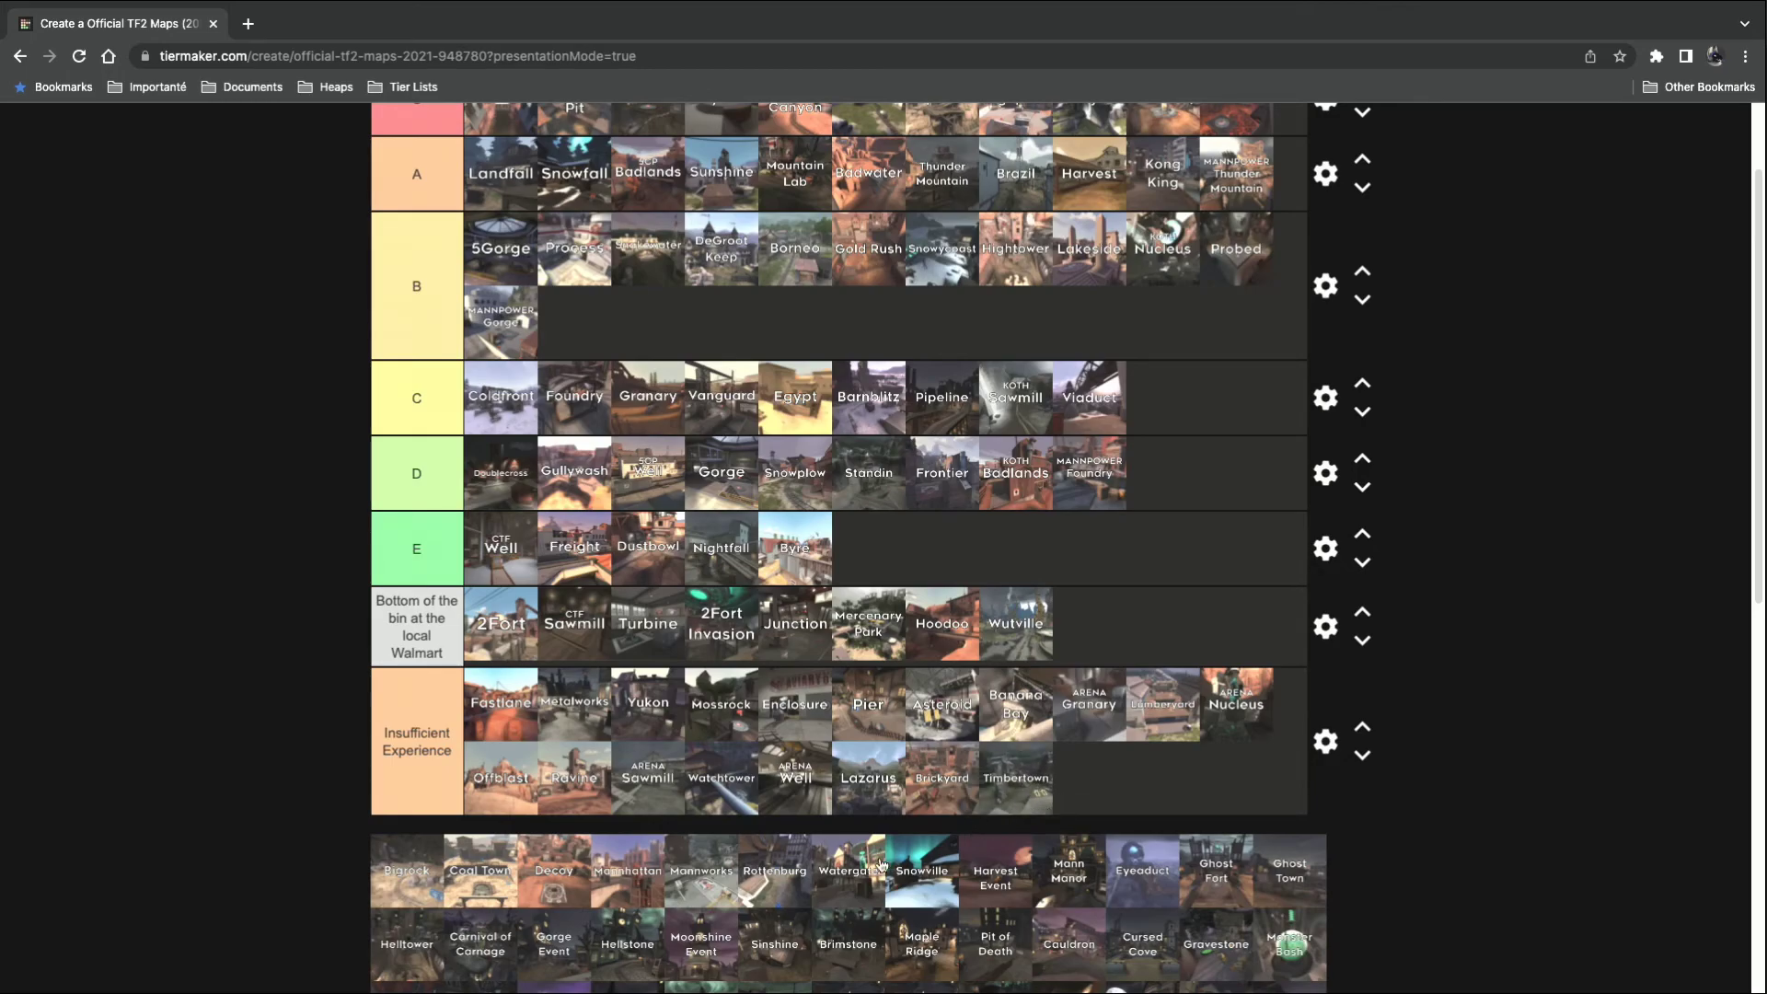
scroll(902, 553, "up", 2)
left_click_drag(863, 870, 569, 309)
scroll(773, 419, "down", 7)
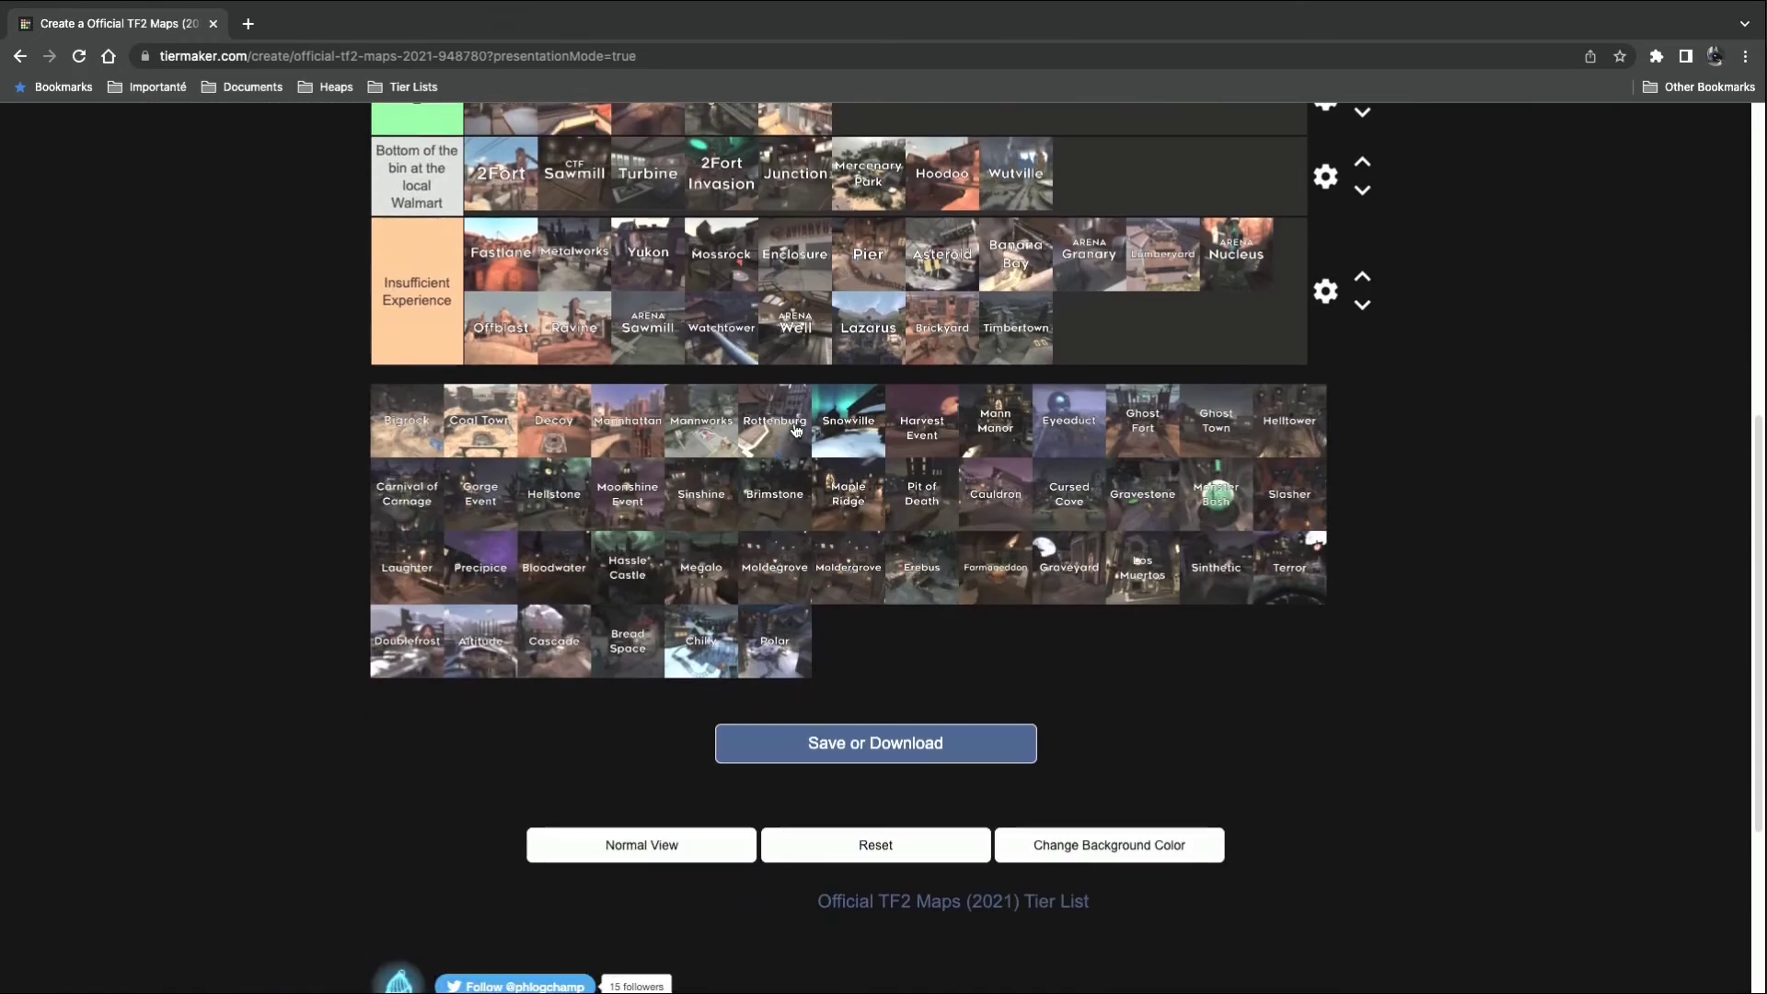
scroll(801, 437, "up", 4)
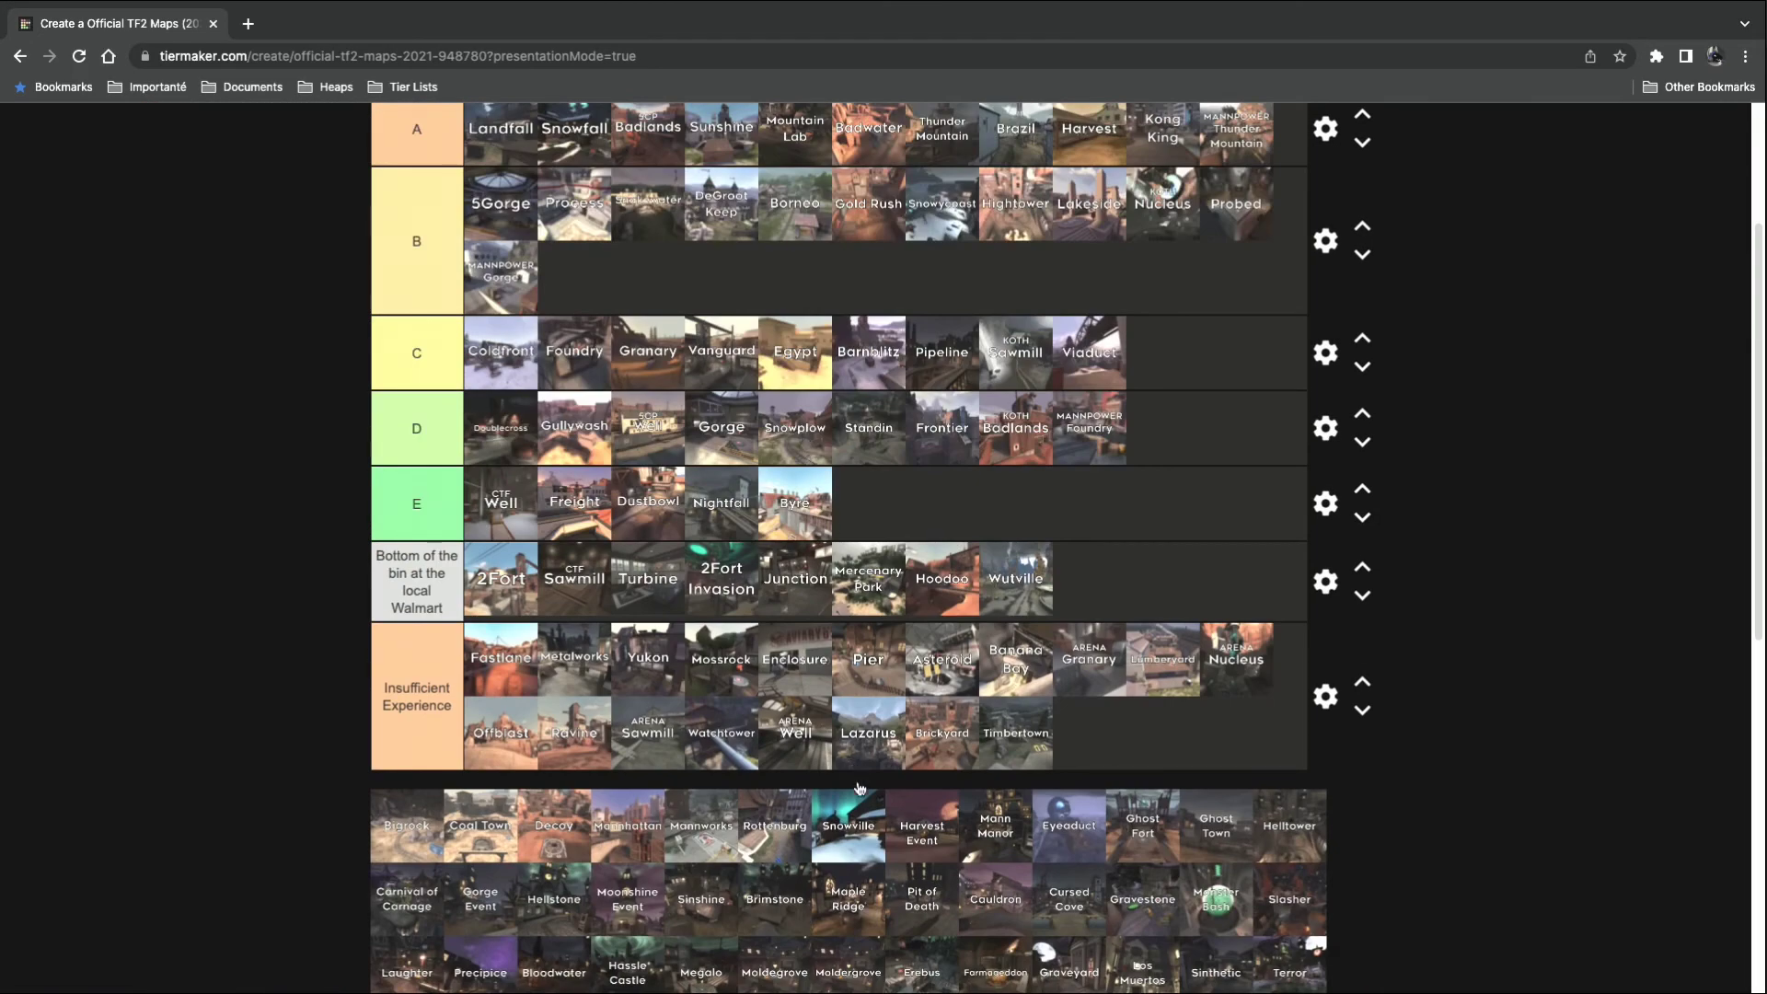
scroll(858, 787, "up", 1)
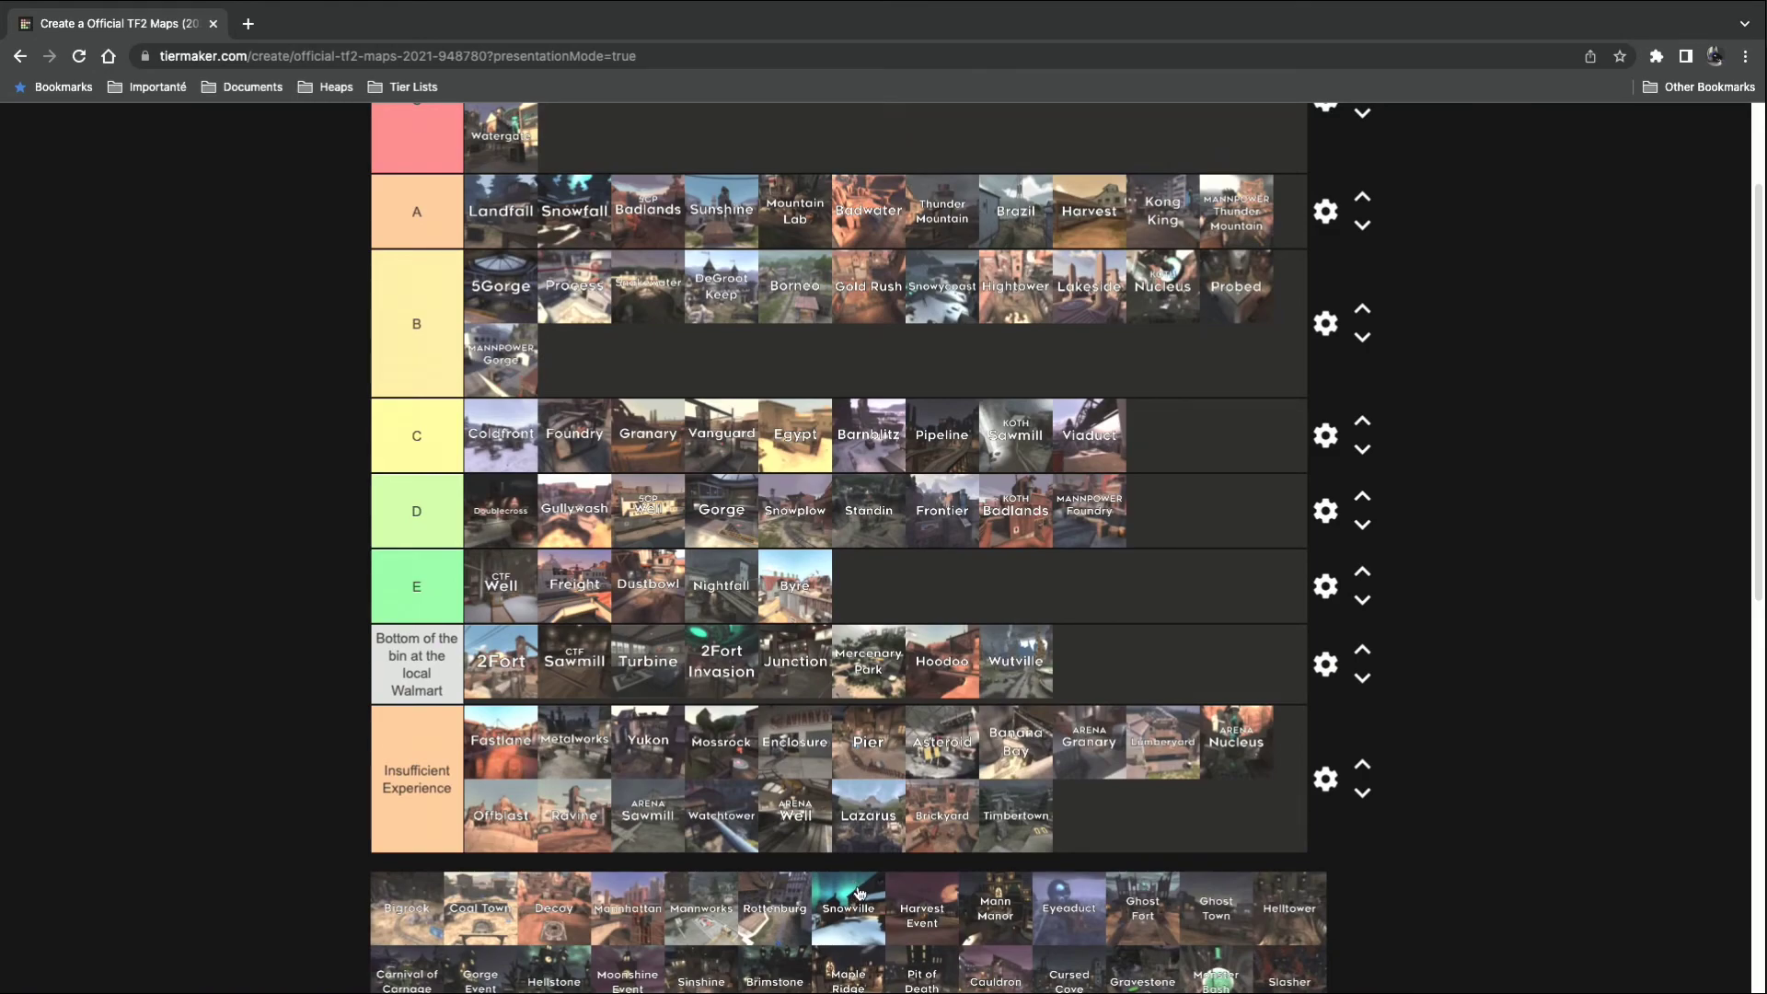
left_click_drag(858, 892, 1090, 819)
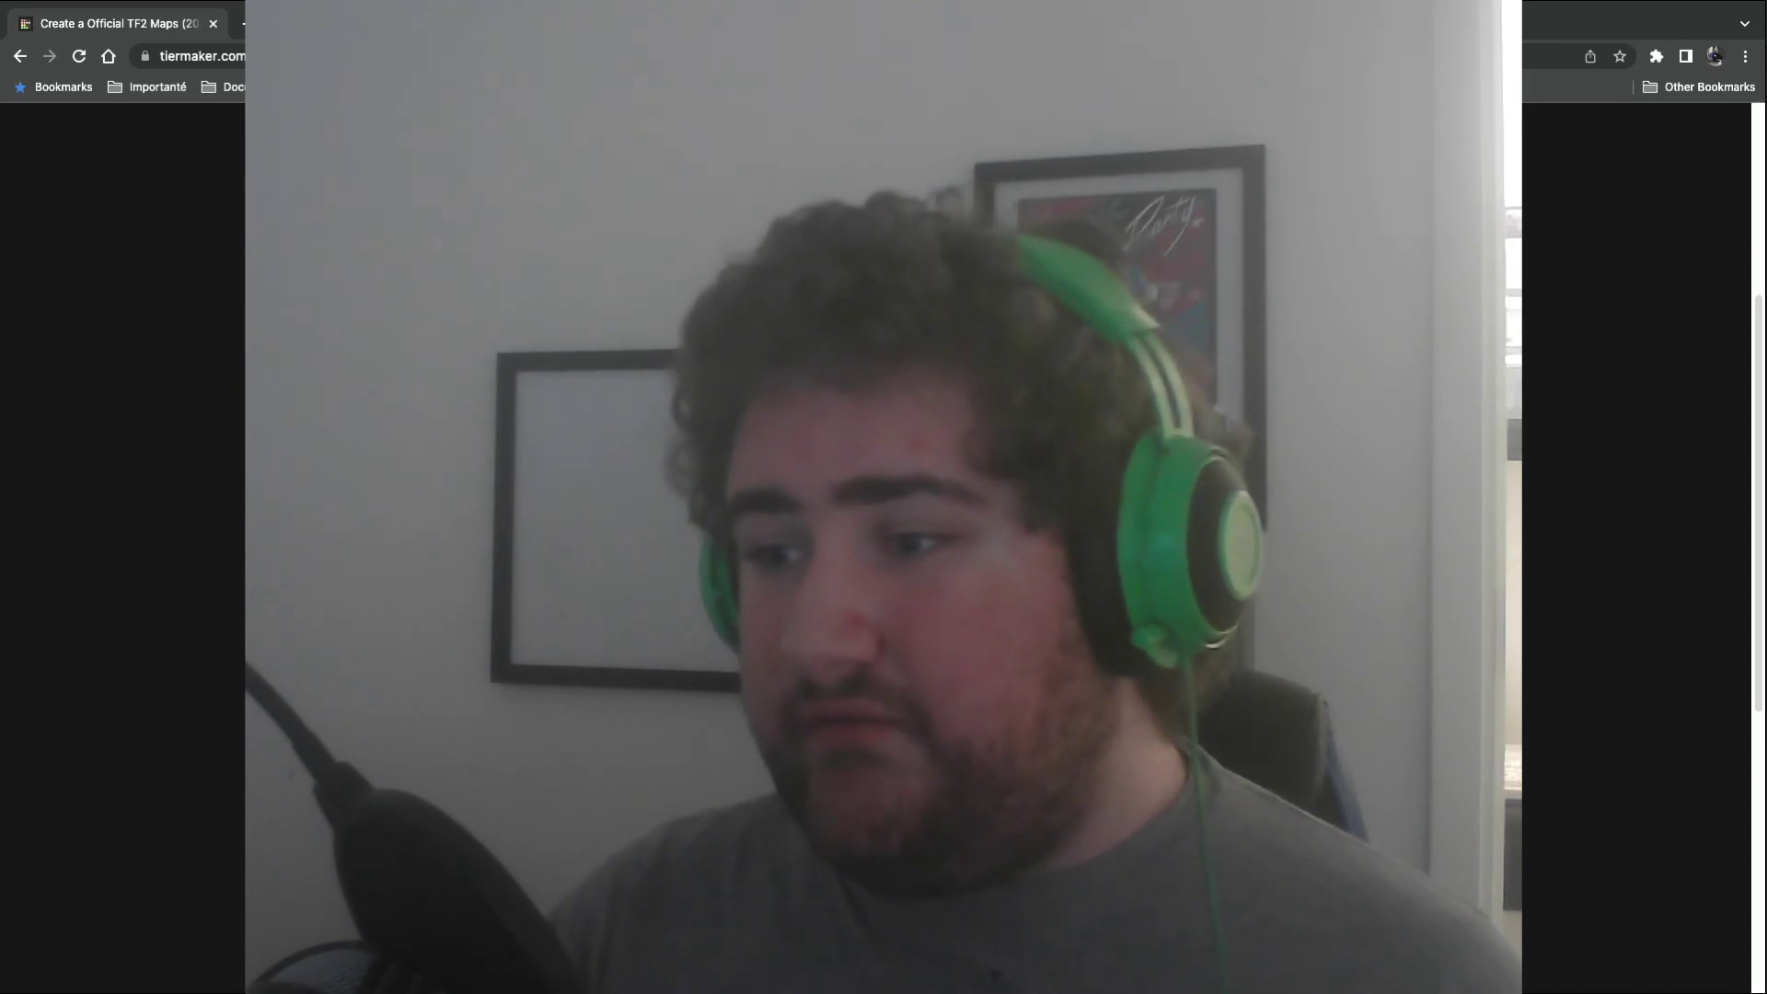
Scroll down the TierMaker page below the finished tier list.
scroll(884, 552, "down", 4)
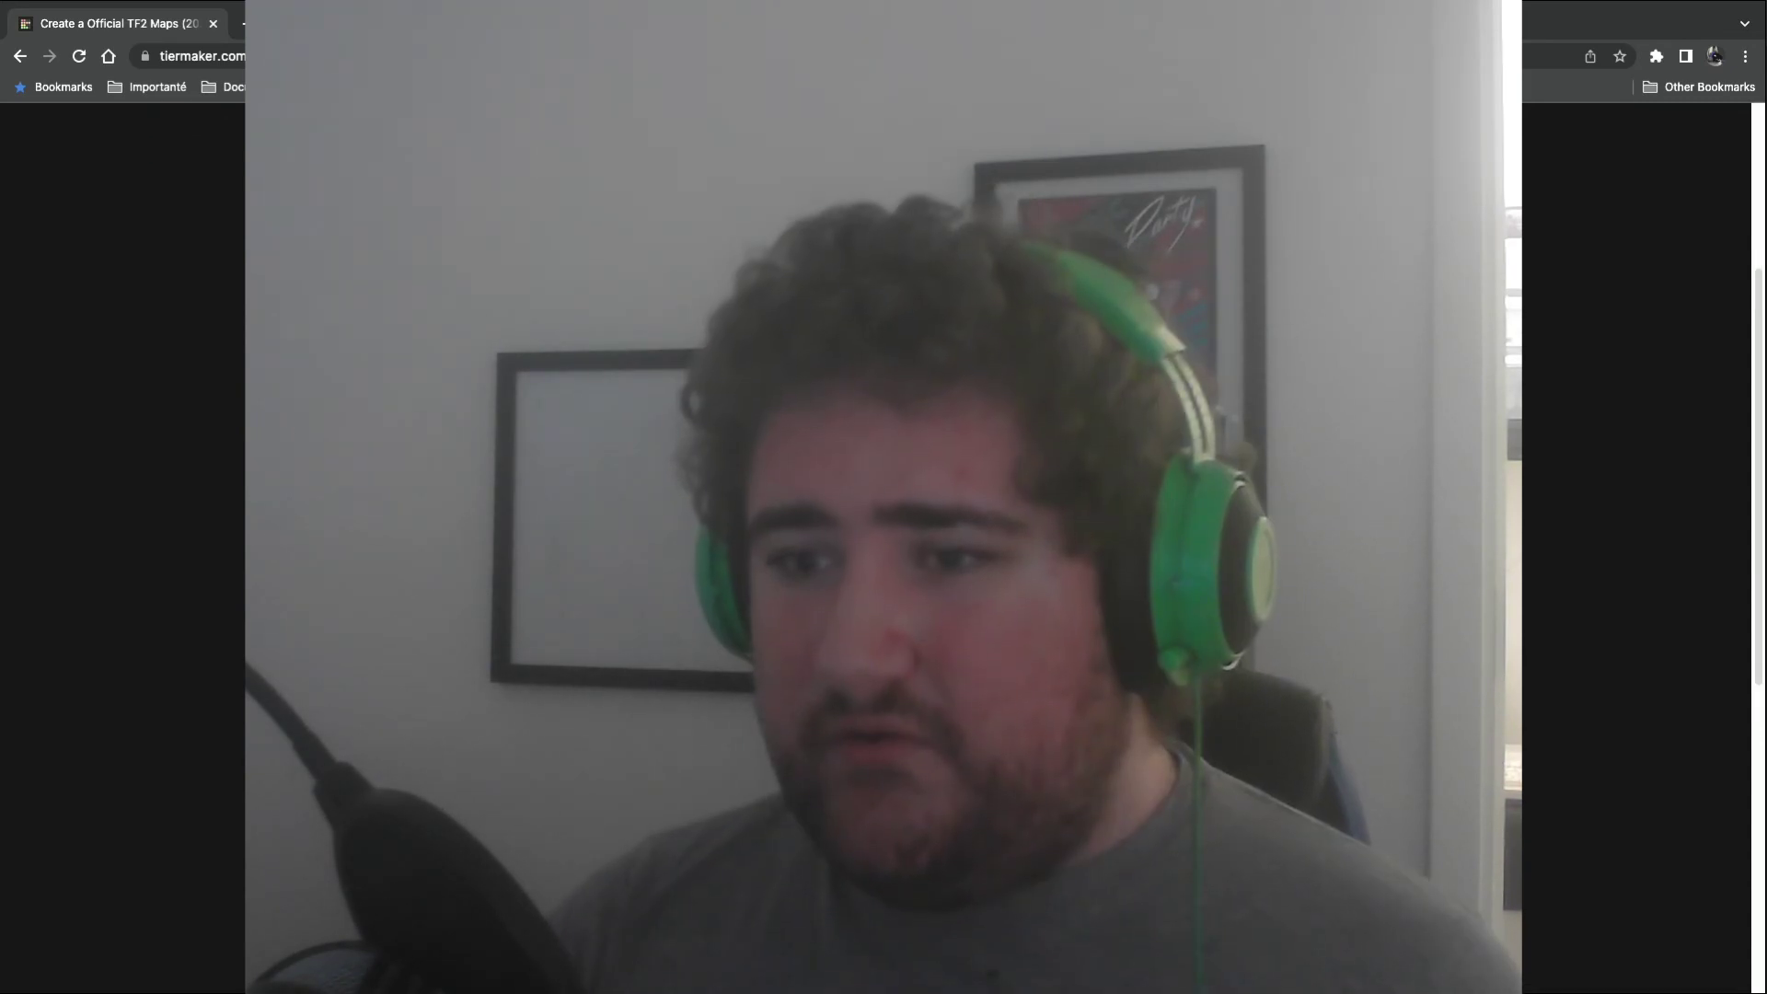